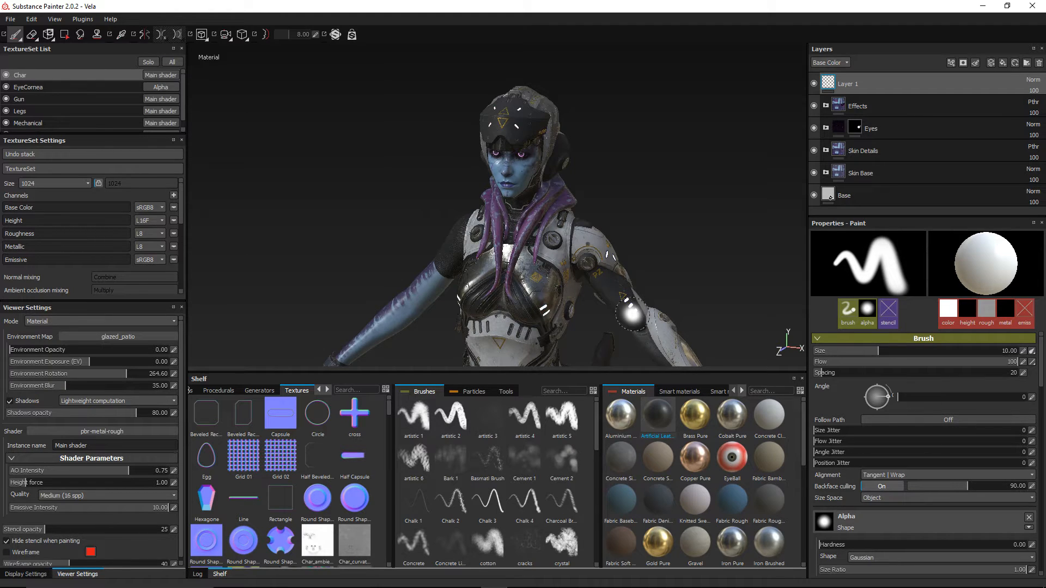
# Start a new project while the Vela project is open and move the save prompt off the character
pyautogui.click(11, 20)
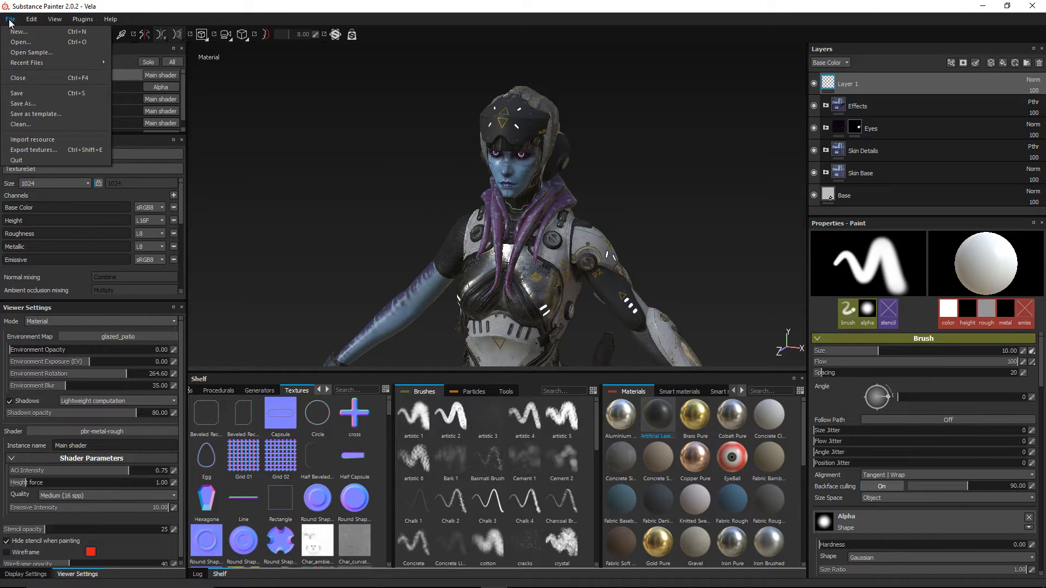
pyautogui.click(103, 77)
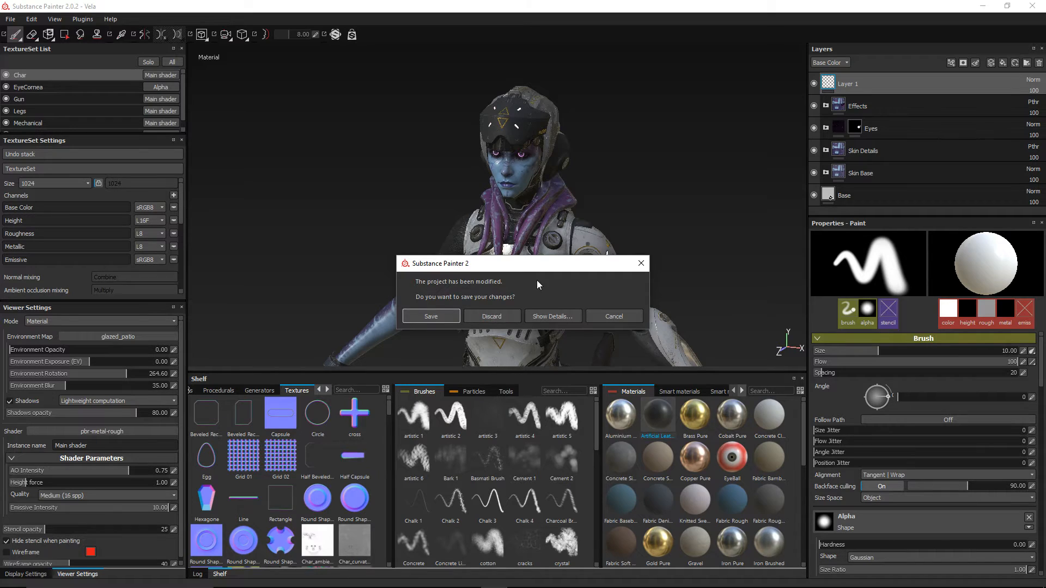
pyautogui.moveTo(541, 266)
pyautogui.mouseDown()
pyautogui.moveTo(545, 278)
pyautogui.moveTo(490, 285)
pyautogui.moveTo(541, 282)
pyautogui.mouseUp()
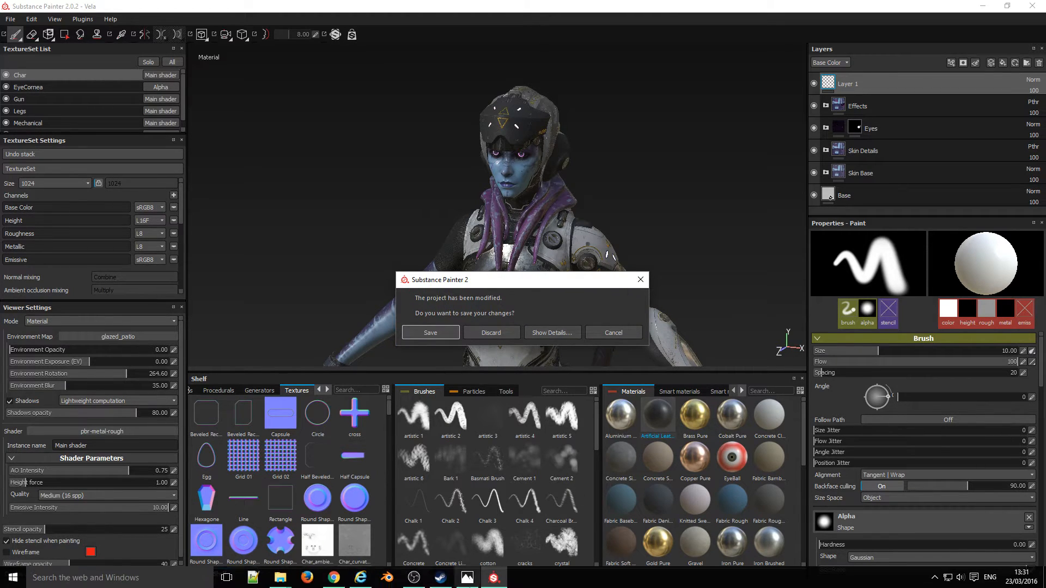
# Switch to Chrome to view the example renders of the orc, stone house, off-road buggy and hot rod, and return to Substance Painter
pyautogui.click(334, 579)
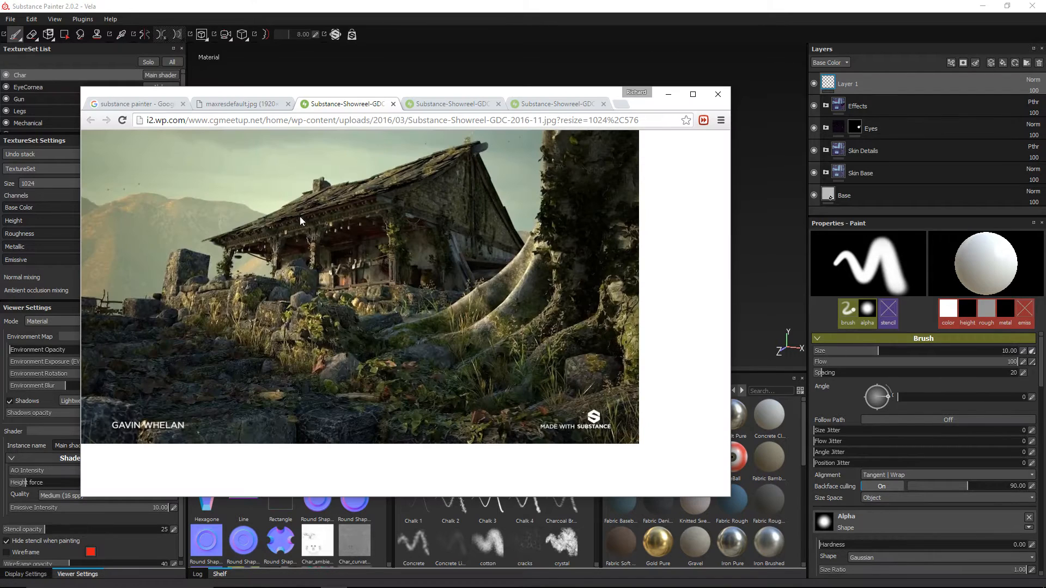
pyautogui.click(242, 105)
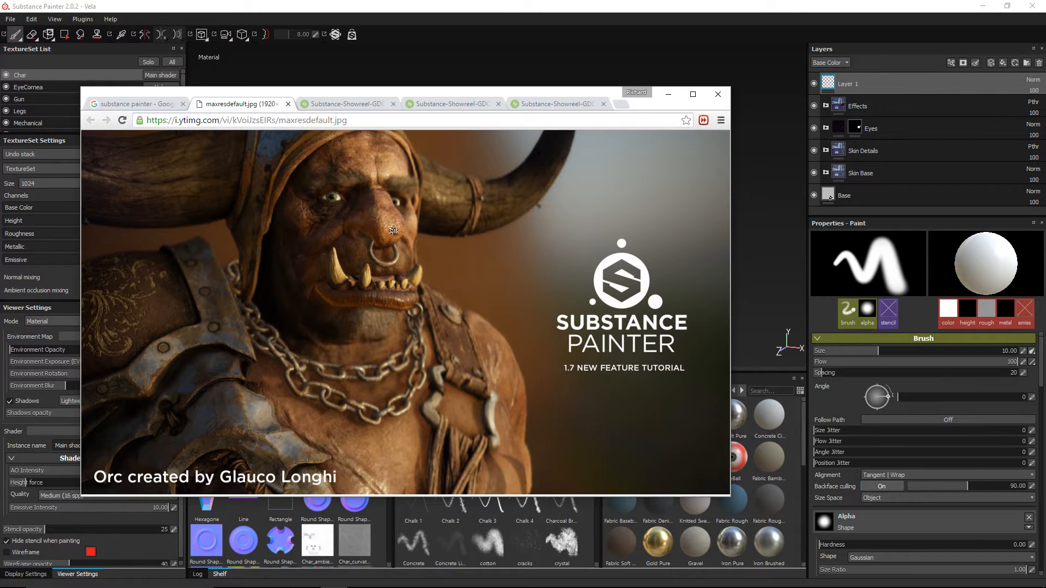
pyautogui.click(346, 104)
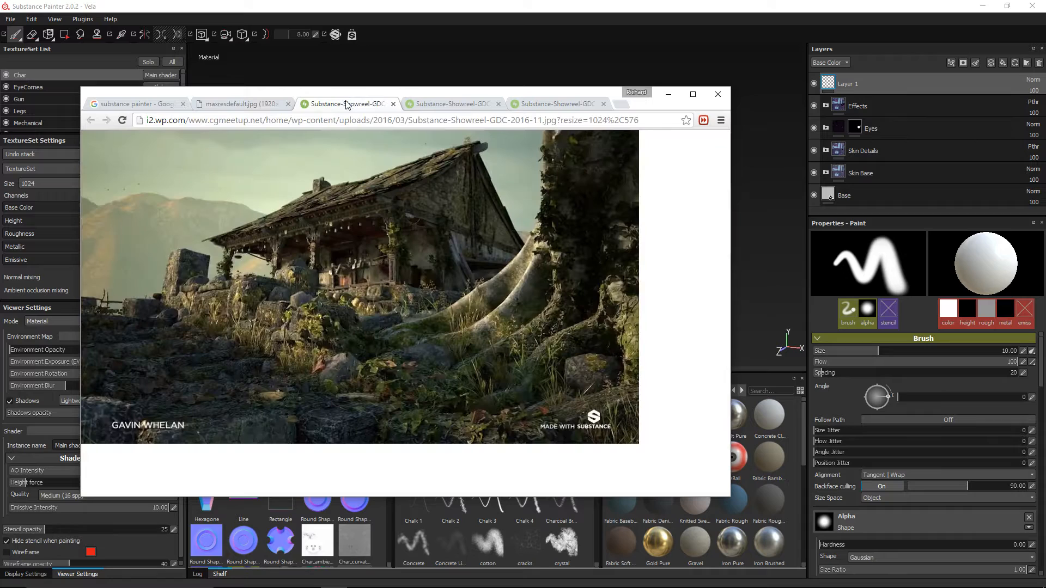
pyautogui.click(424, 105)
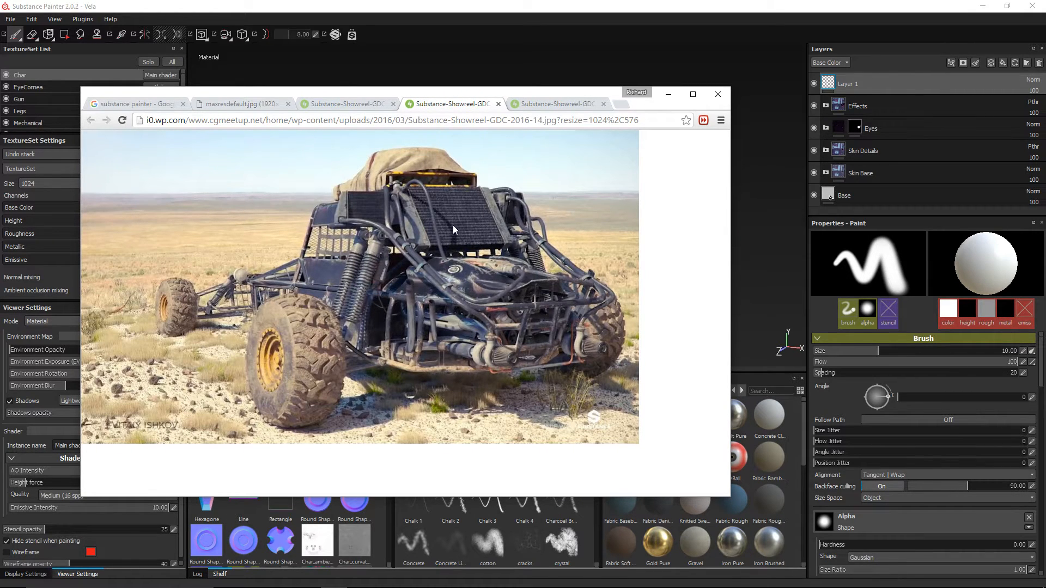
pyautogui.click(559, 103)
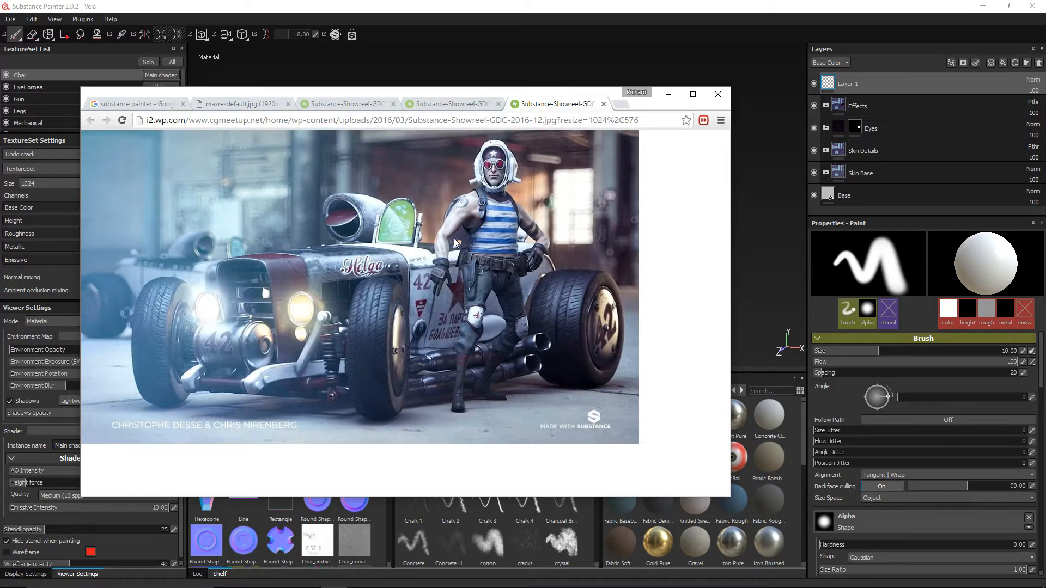
pyautogui.click(563, 9)
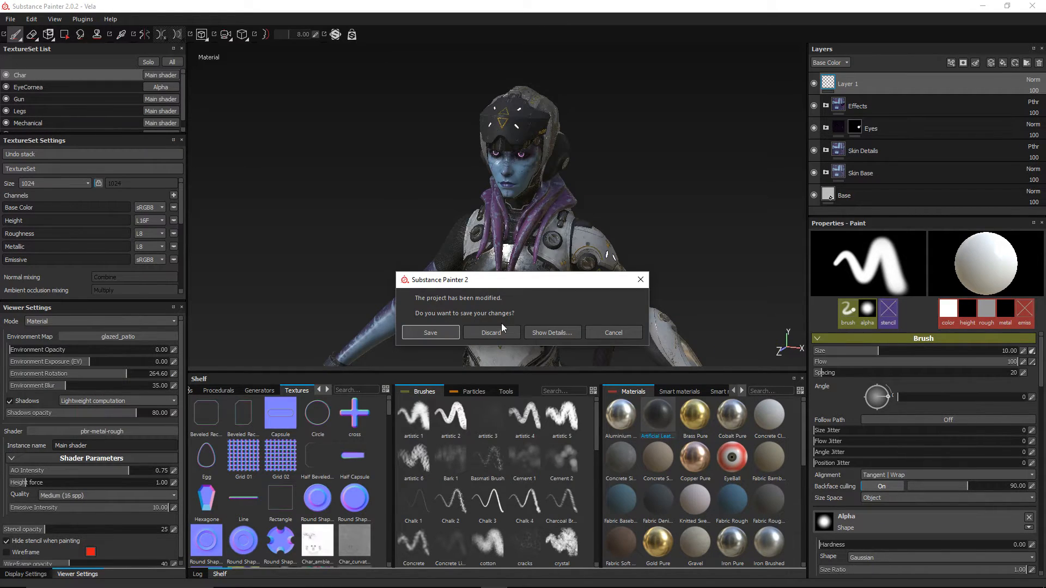
# Discard the Vela project's changes and create the new project with the base.fbx mesh from the Base folder
pyautogui.click(495, 333)
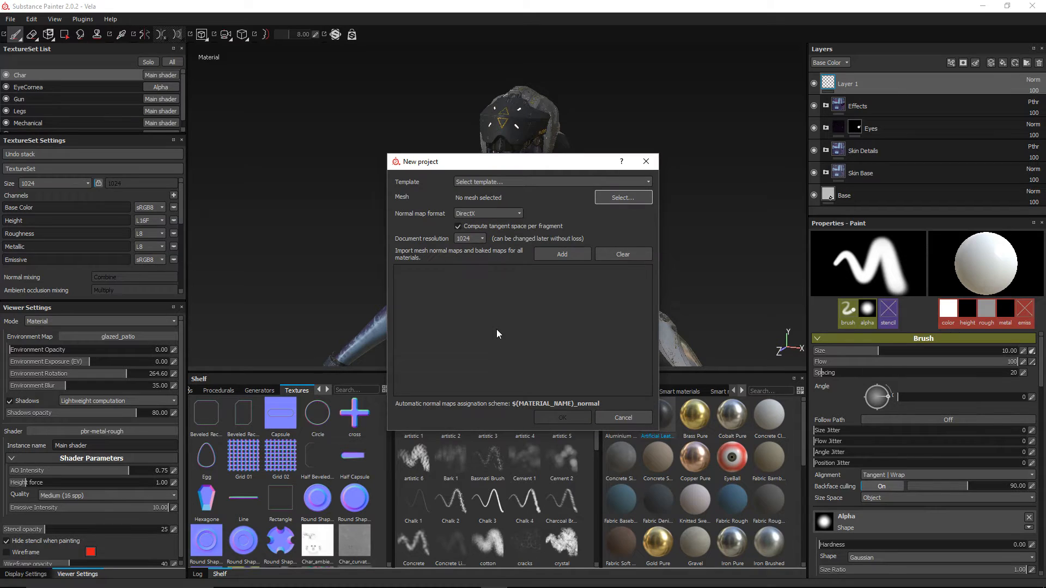
pyautogui.click(624, 198)
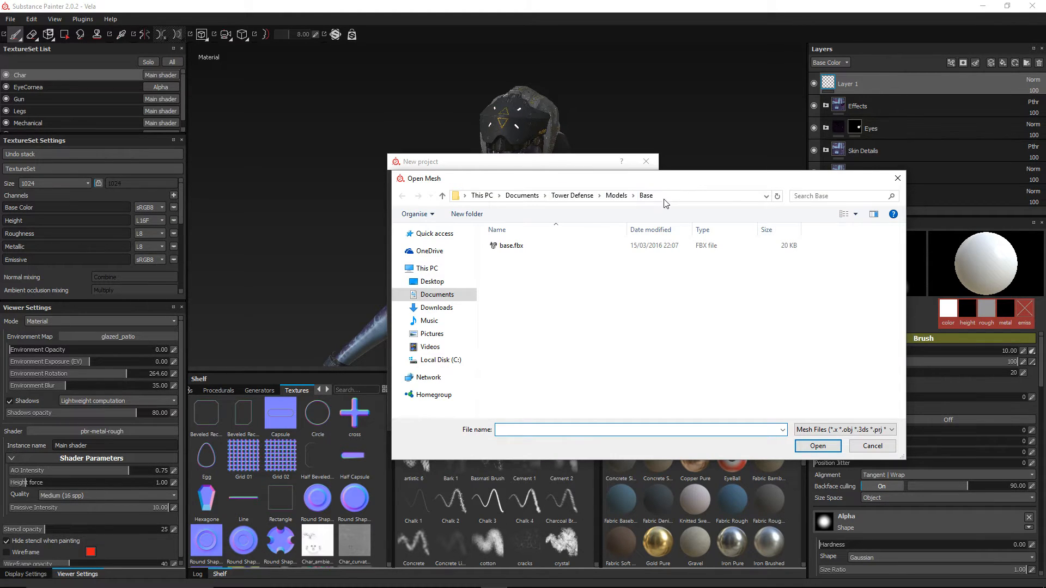
pyautogui.click(512, 247)
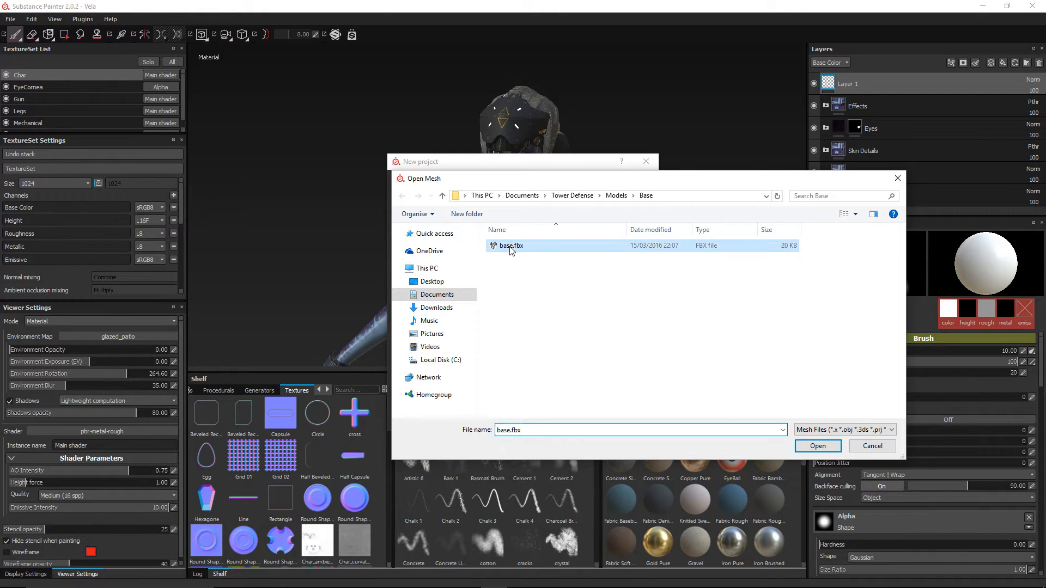
pyautogui.click(816, 446)
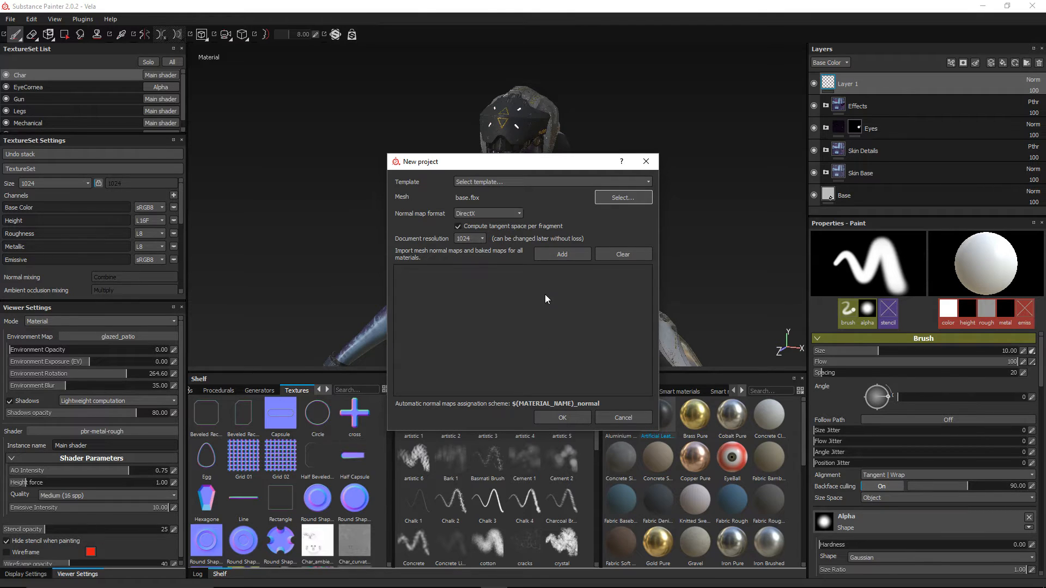
pyautogui.click(567, 417)
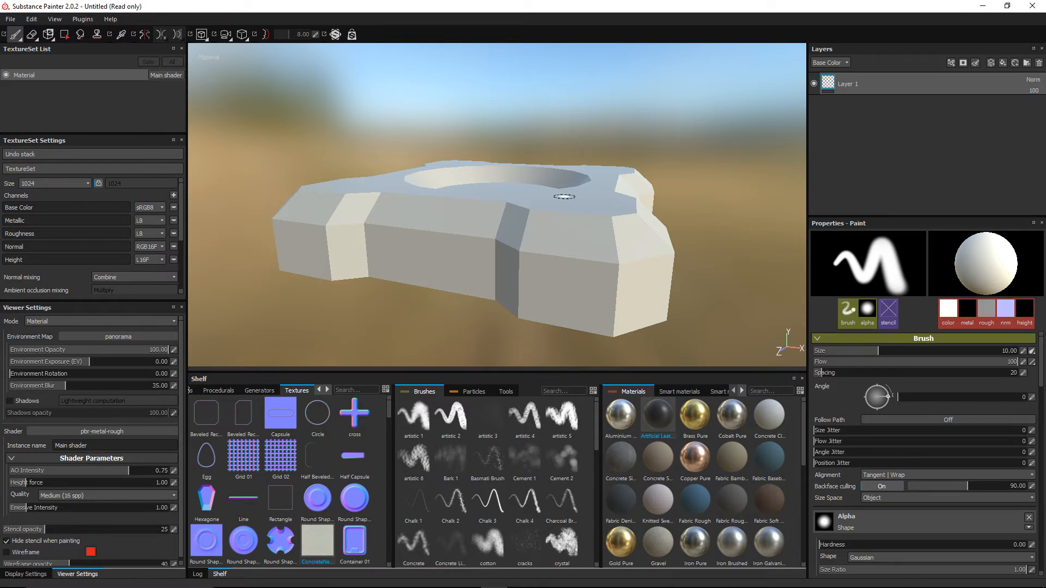
# Examine the imported base mesh from the side and from above
pyautogui.keyDown('alt'); pyautogui.moveTo(577, 201); pyautogui.dragTo(564, 220); pyautogui.keyUp('alt')
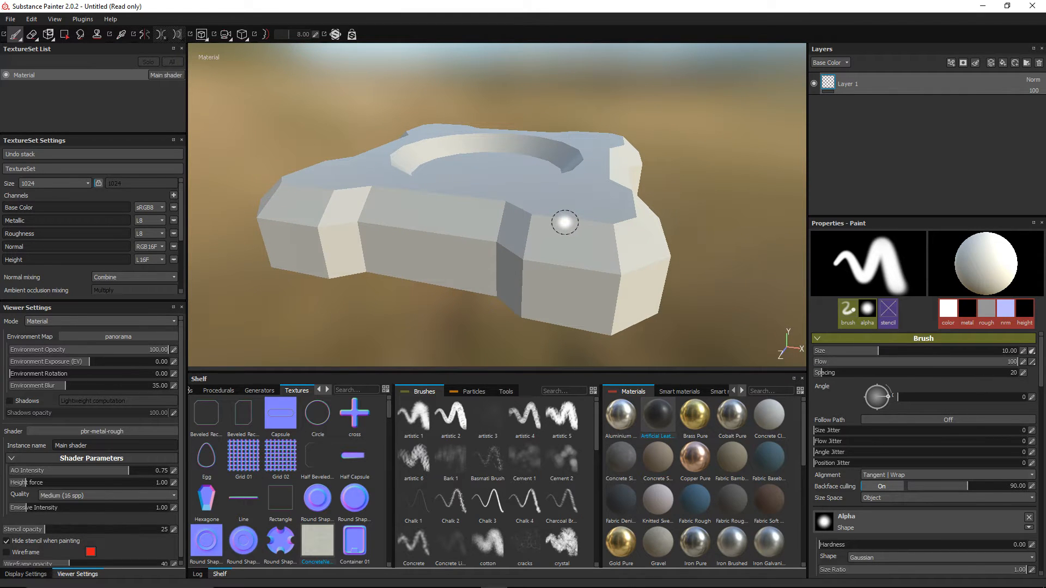
pyautogui.moveTo(604, 142)
pyautogui.keyDown('alt'); pyautogui.mouseDown()
pyautogui.moveTo(609, 154)
pyautogui.moveTo(564, 144)
pyautogui.moveTo(492, 164)
pyautogui.moveTo(583, 182)
pyautogui.mouseUp(); pyautogui.keyUp('alt')
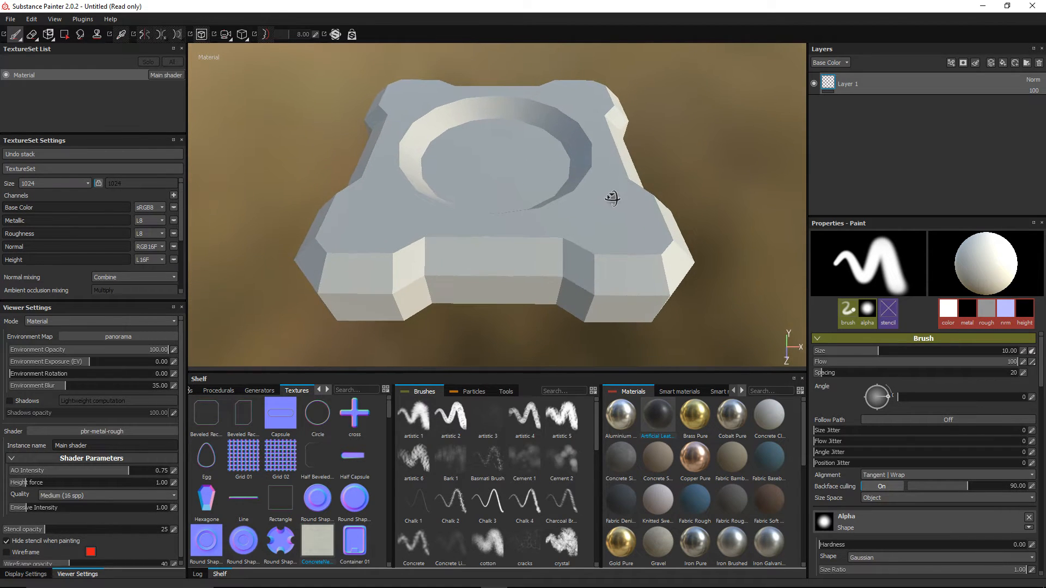
pyautogui.keyDown('alt'); pyautogui.moveTo(616, 197); pyautogui.dragTo(609, 204, button='middle'); pyautogui.keyUp('alt')
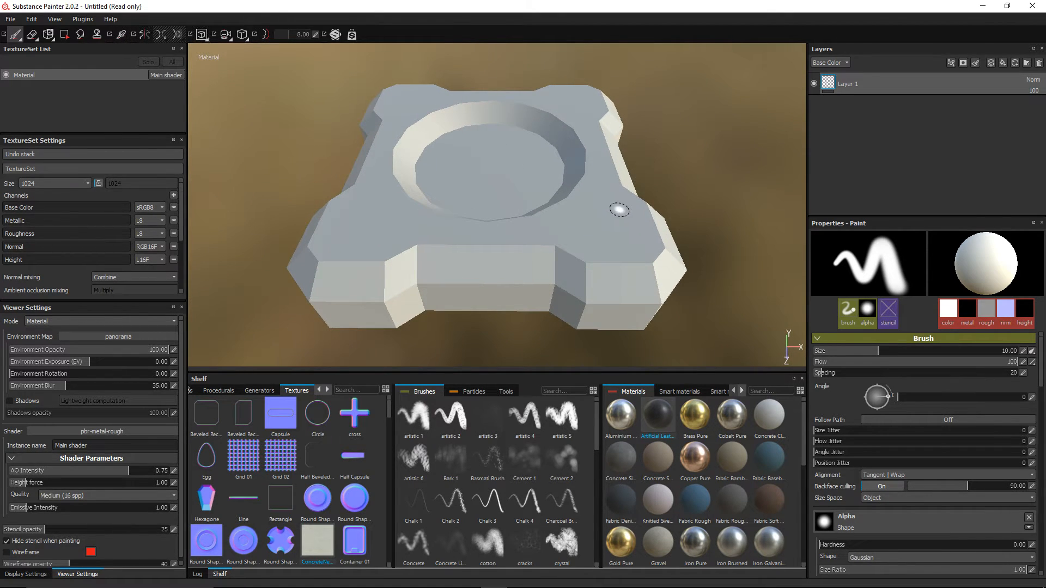
pyautogui.keyDown('alt'); pyautogui.moveTo(614, 205); pyautogui.dragTo(611, 210); pyautogui.keyUp('alt')
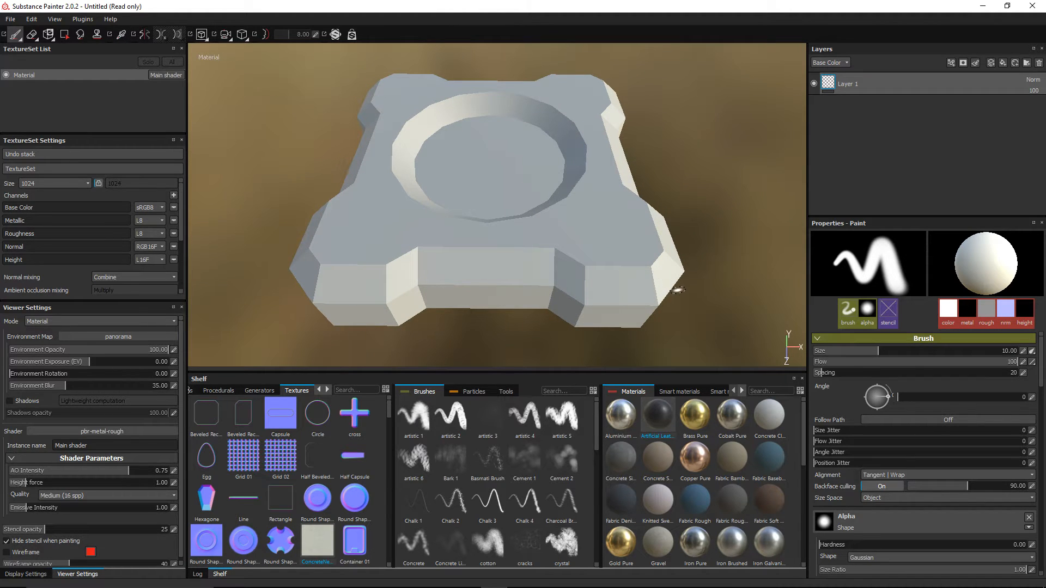
pyautogui.moveTo(619, 238)
pyautogui.keyDown('alt'); pyautogui.mouseDown()
pyautogui.moveTo(612, 243)
pyautogui.moveTo(603, 201)
pyautogui.mouseUp(); pyautogui.keyUp('alt')
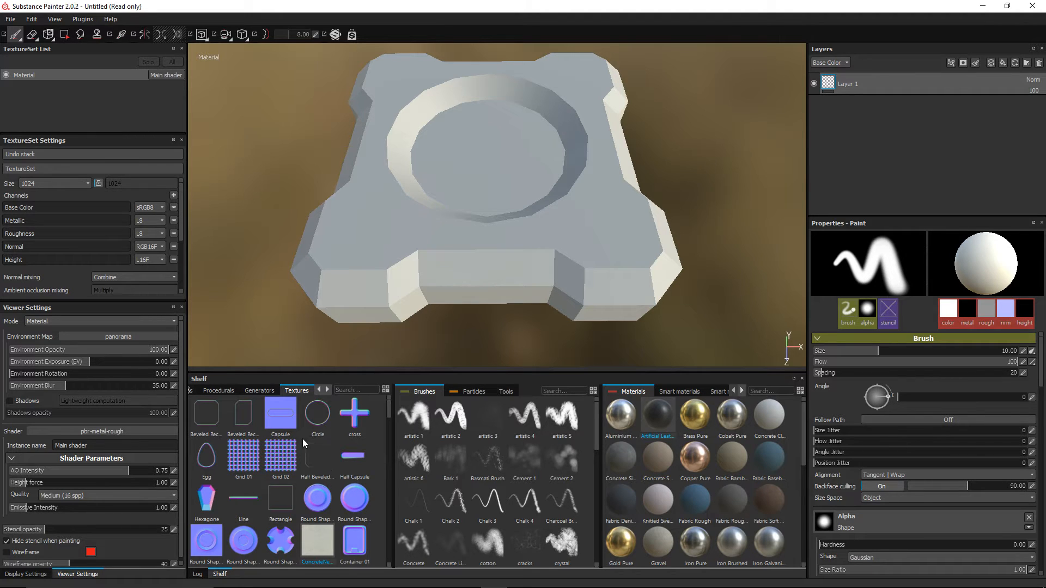
# Look through the shelf's particle brushes and smart materials, the Bronze Corroded preview and the brush's alpha, stencil and material properties
pyautogui.click(466, 391)
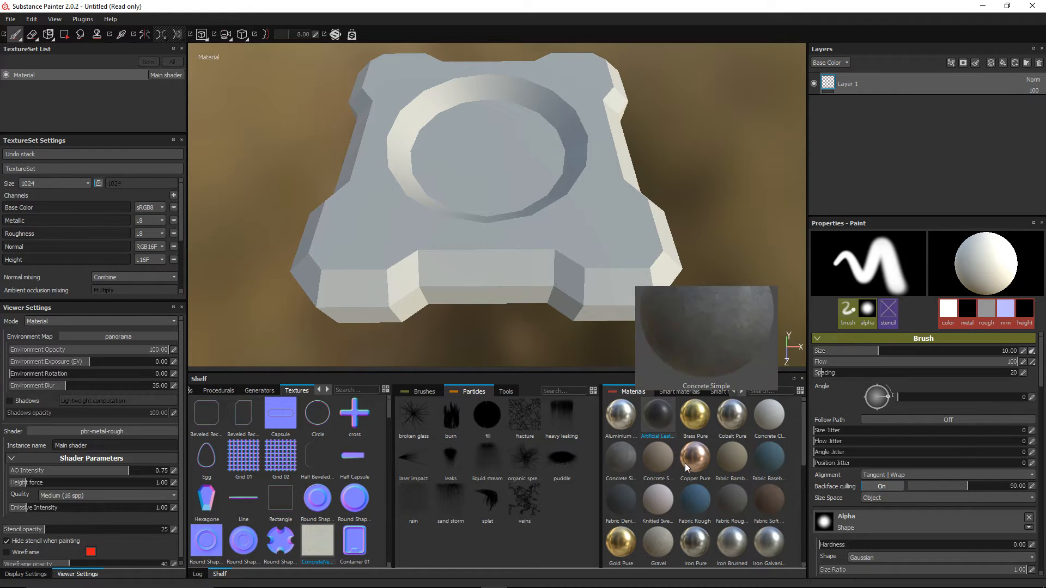
pyautogui.click(679, 391)
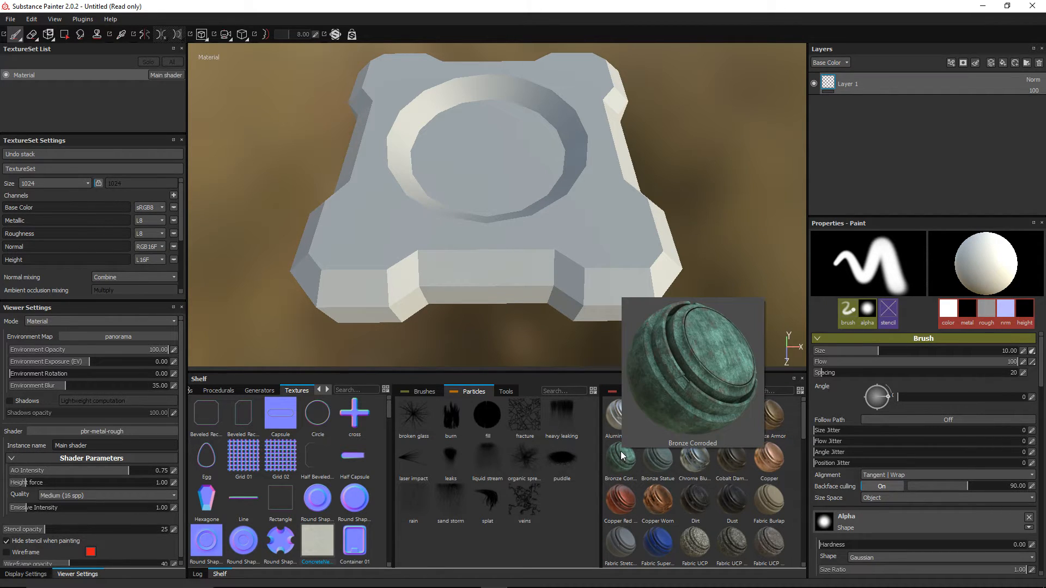
pyautogui.moveTo(620, 450)
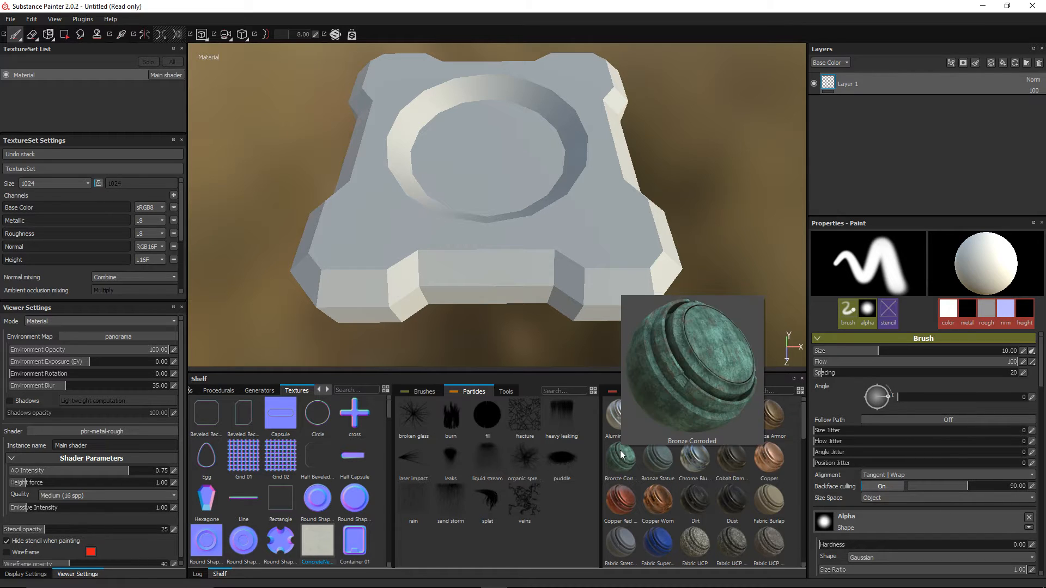
pyautogui.moveTo(657, 459)
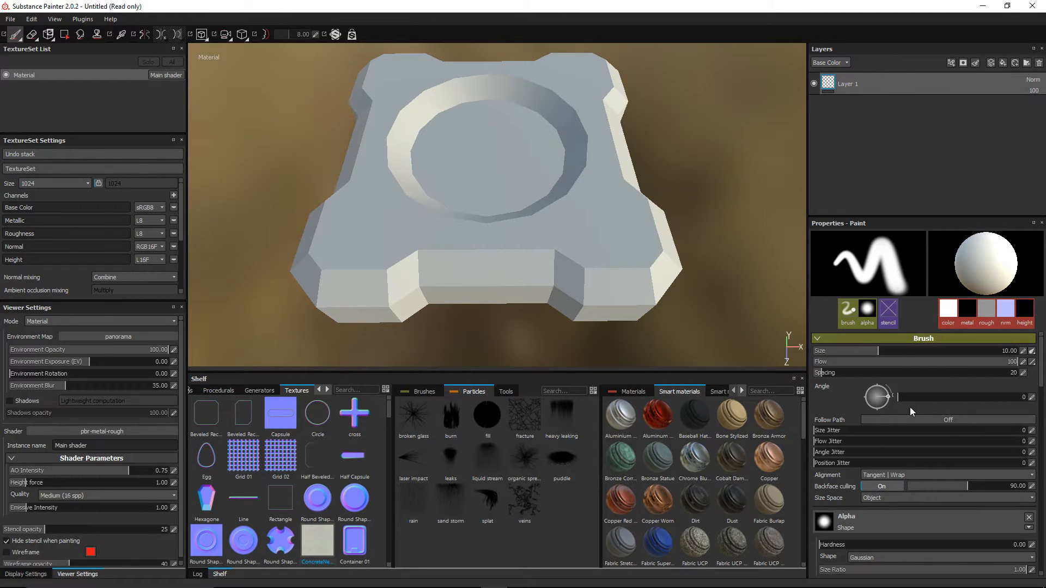
pyautogui.scroll(-5, 933, 430)
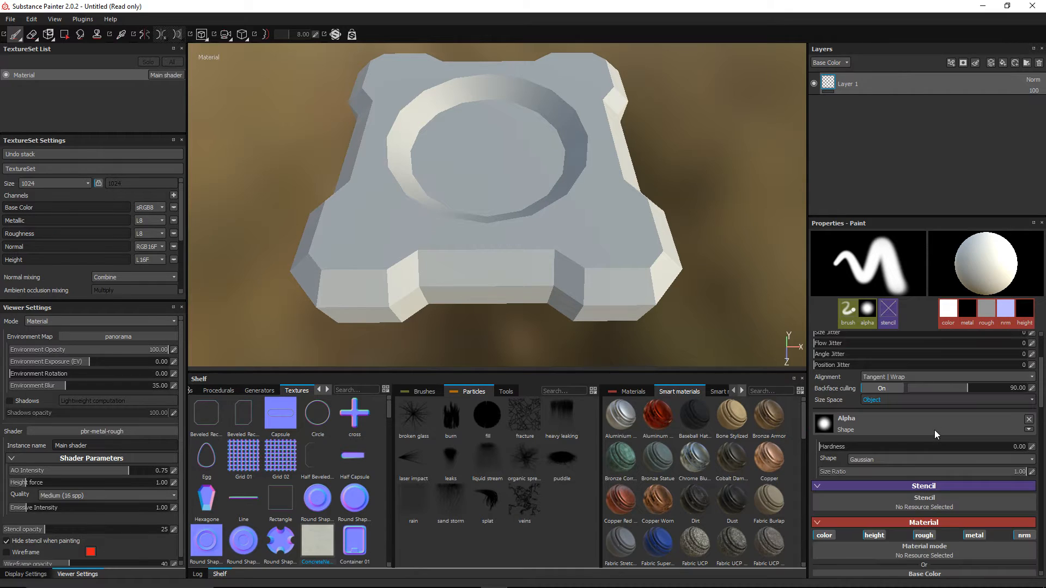
pyautogui.scroll(5, 940, 426)
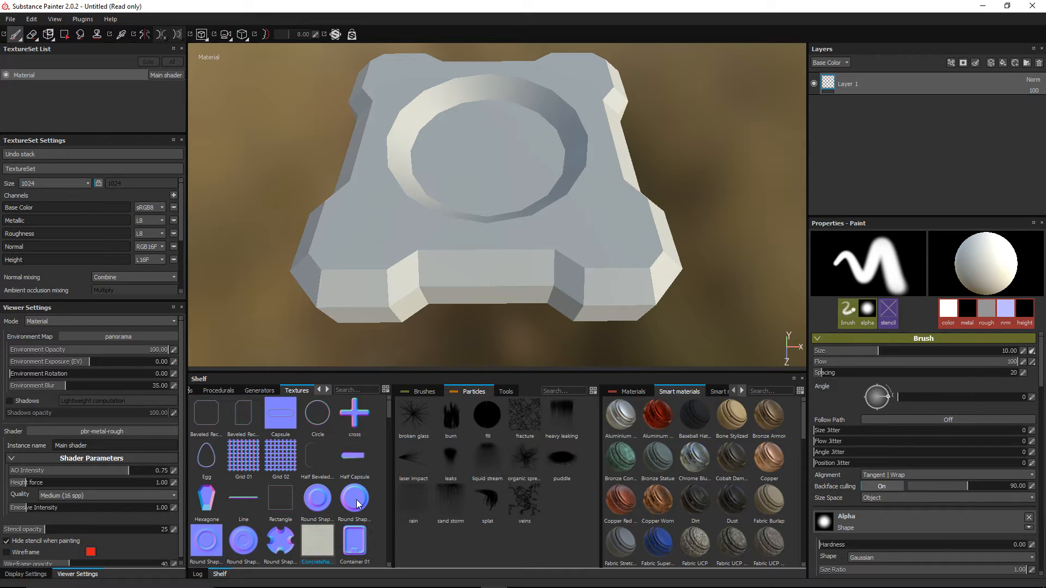
pyautogui.moveTo(358, 504)
pyautogui.moveTo(615, 199)
pyautogui.keyDown('alt'); pyautogui.mouseDown()
pyautogui.moveTo(595, 212)
pyautogui.moveTo(605, 173)
pyautogui.moveTo(611, 205)
pyautogui.mouseUp(); pyautogui.keyUp('alt')
pyautogui.scroll(2, 580, 203)
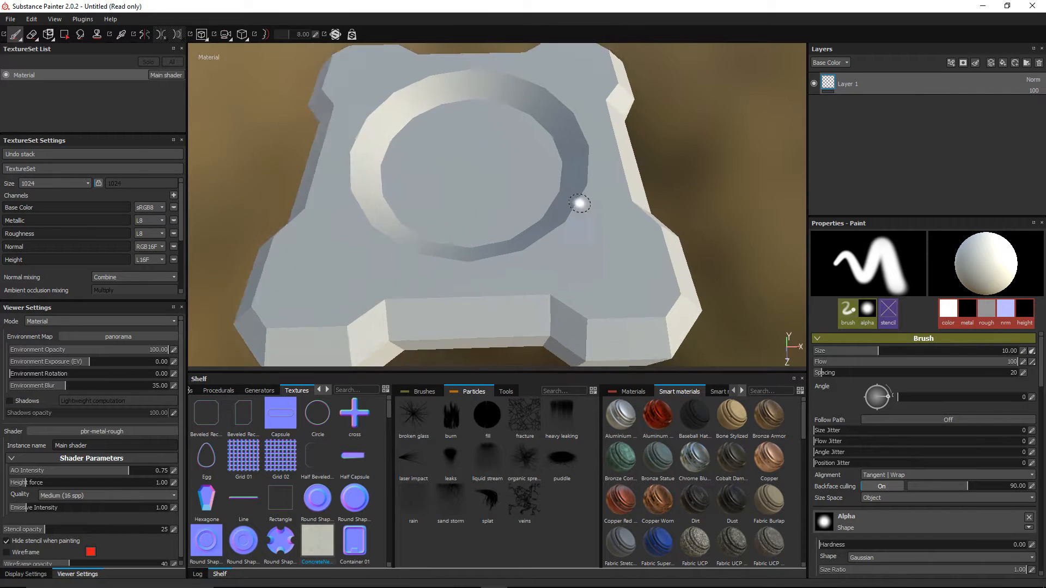
pyautogui.scroll(-4, 580, 204)
pyautogui.scroll(2, 579, 203)
pyautogui.scroll(-2, 580, 203)
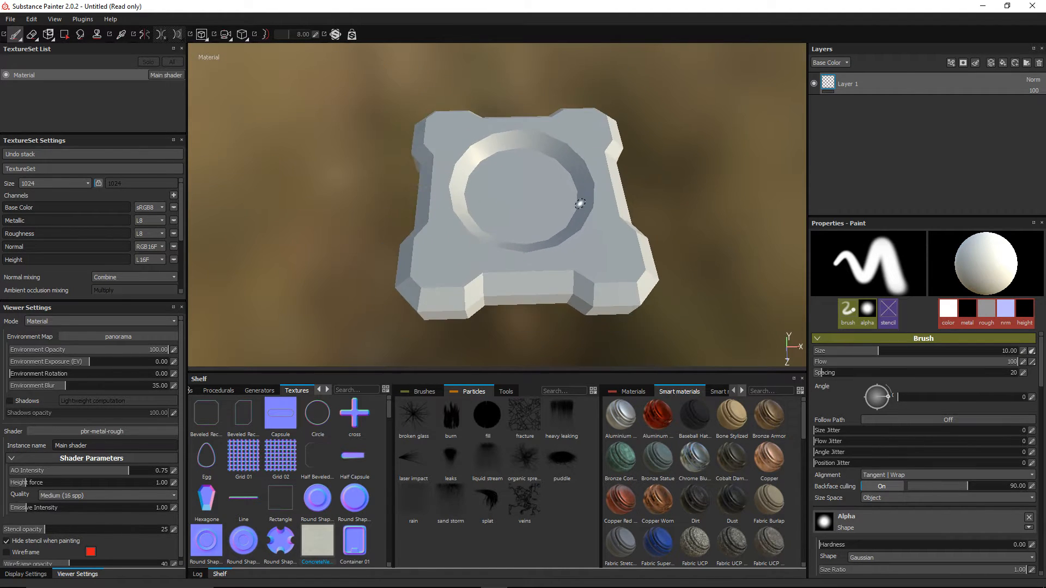
pyautogui.scroll(3, 579, 203)
pyautogui.scroll(-3, 580, 203)
pyautogui.scroll(2, 580, 204)
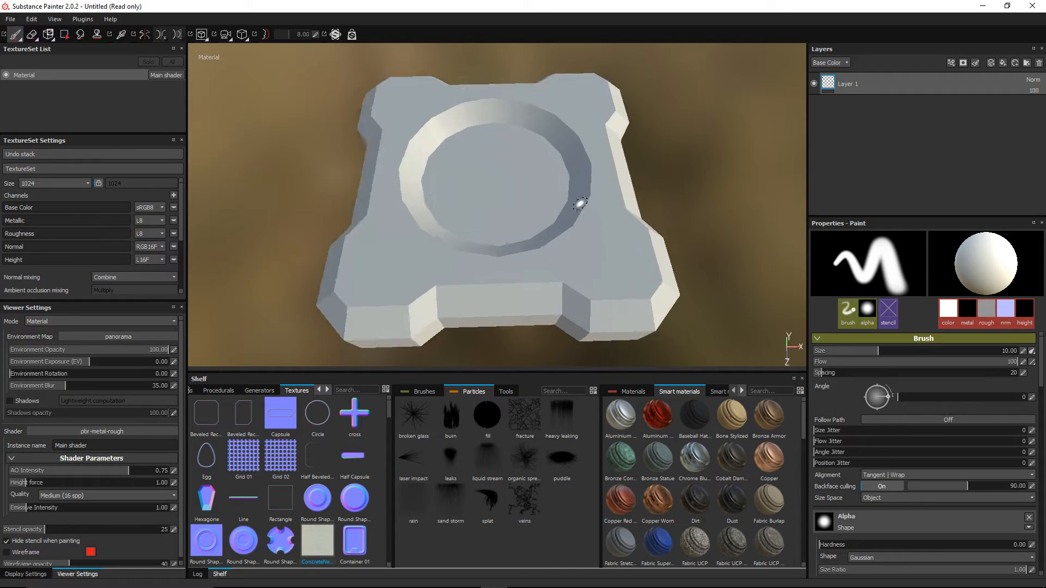
pyautogui.scroll(3, 580, 203)
pyautogui.scroll(-4, 579, 203)
pyautogui.scroll(4, 579, 203)
pyautogui.scroll(-4, 579, 204)
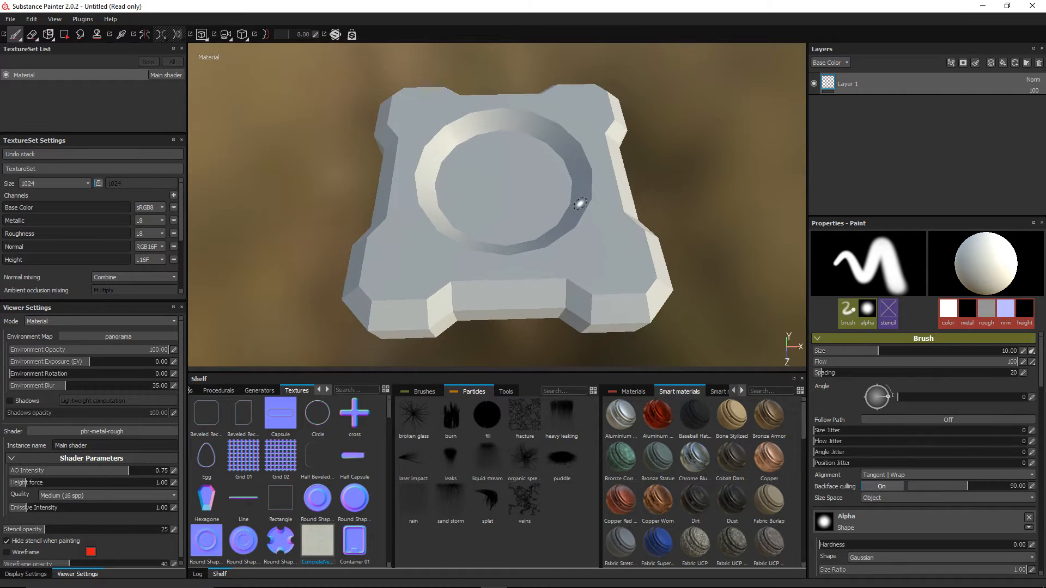
pyautogui.scroll(-5, 580, 203)
pyautogui.scroll(1, 580, 203)
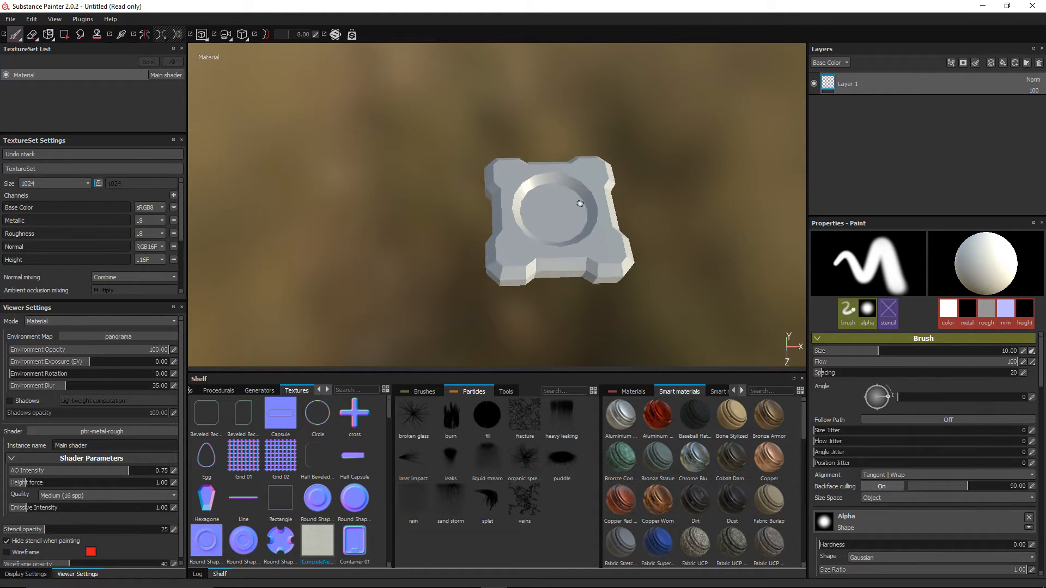
pyautogui.scroll(5, 580, 203)
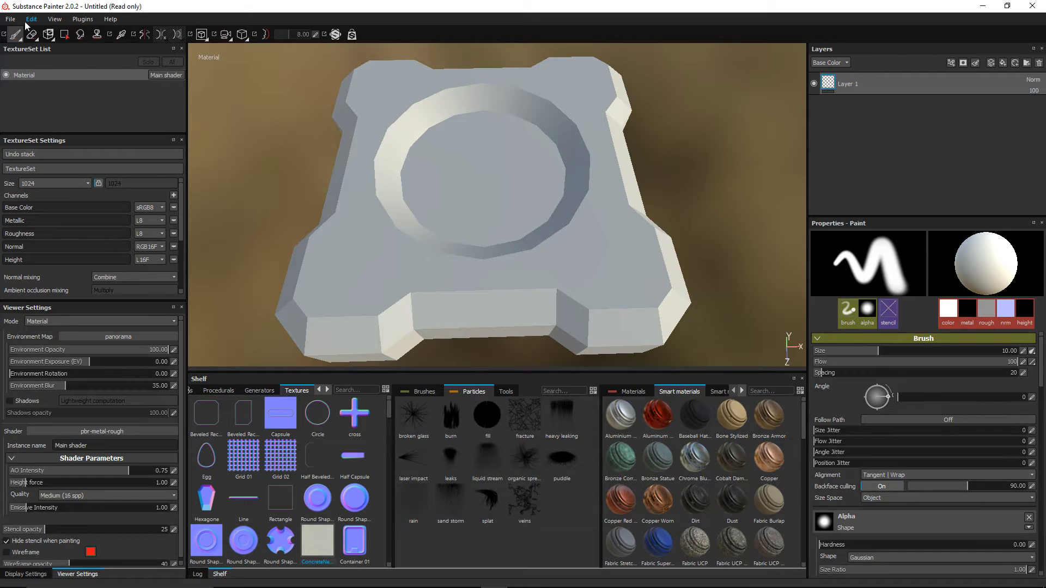
# Review the inverse direction options for zoom and wheel speed in the general settings, accept the settings and test zooming on the base mesh
pyautogui.click(26, 23)
pyautogui.click(41, 64)
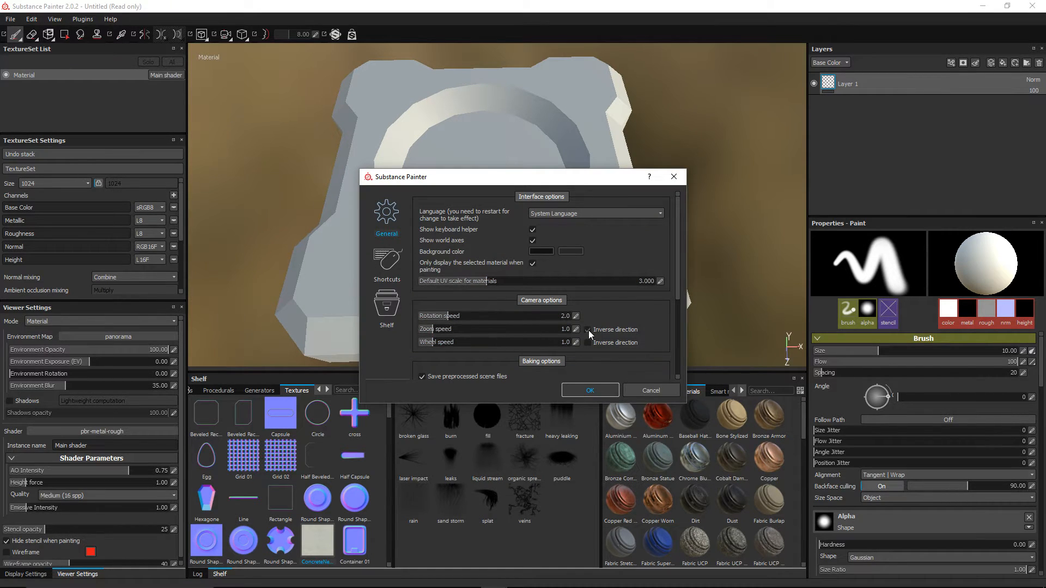
pyautogui.click(589, 391)
pyautogui.scroll(-3, 530, 221)
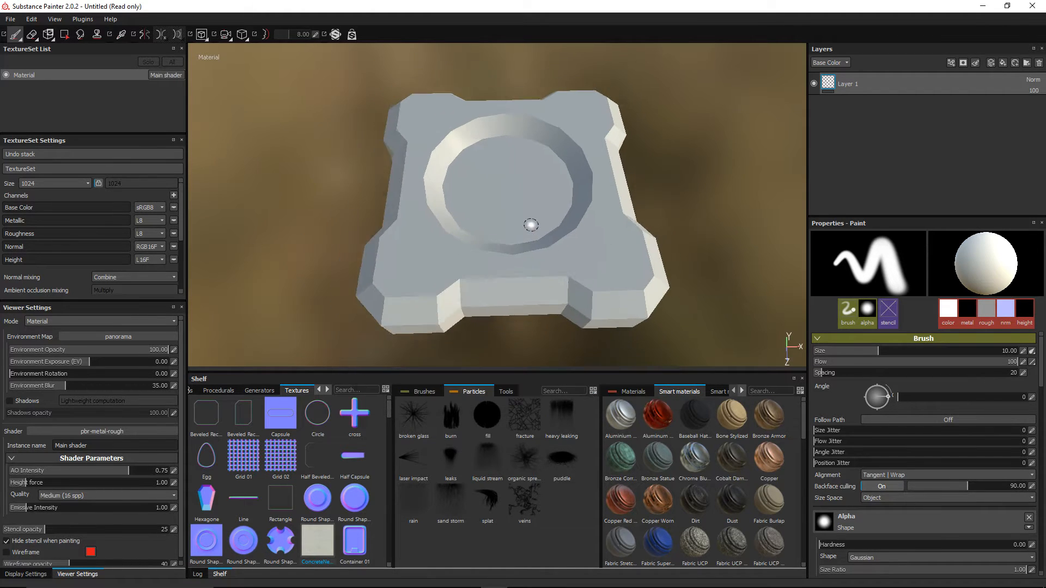
pyautogui.scroll(5, 531, 224)
pyautogui.scroll(2, 532, 224)
pyautogui.scroll(-6, 531, 225)
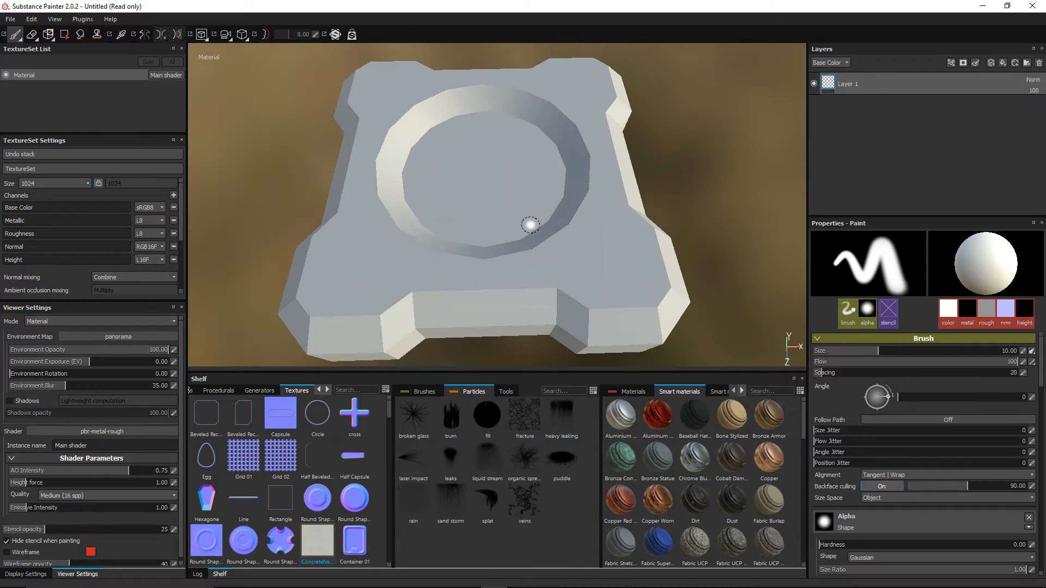
pyautogui.scroll(2, 527, 224)
pyautogui.keyDown('alt'); pyautogui.moveTo(672, 222); pyautogui.dragTo(639, 250); pyautogui.keyUp('alt')
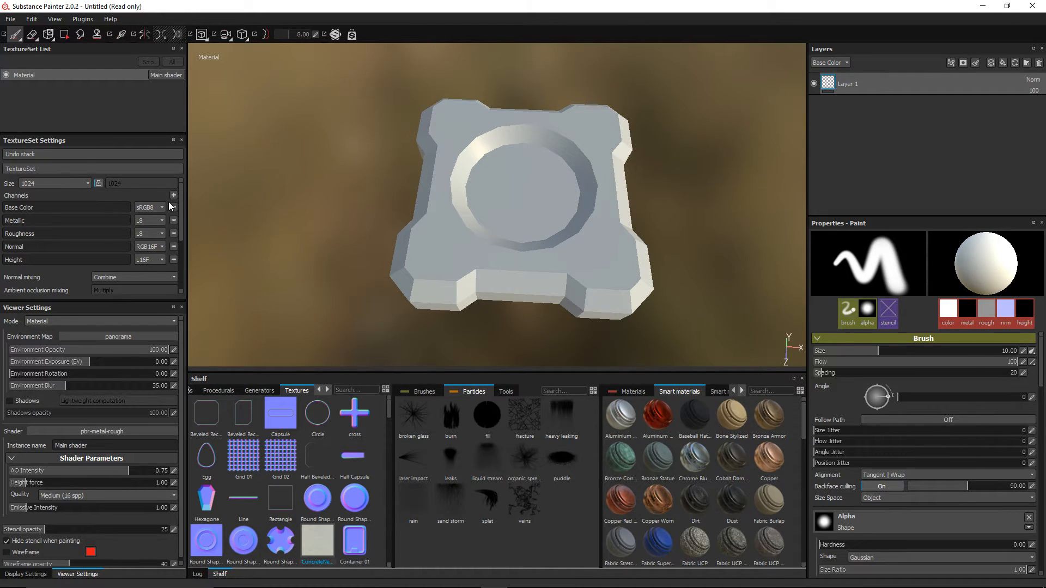
# Bake all additional maps for the material's texture set at an output size of 1024x1024
pyautogui.moveTo(181, 210); pyautogui.dragTo(181, 251)
pyautogui.moveTo(612, 206)
pyautogui.keyDown('alt'); pyautogui.mouseDown()
pyautogui.moveTo(552, 212)
pyautogui.moveTo(561, 214)
pyautogui.mouseUp(); pyautogui.keyUp('alt')
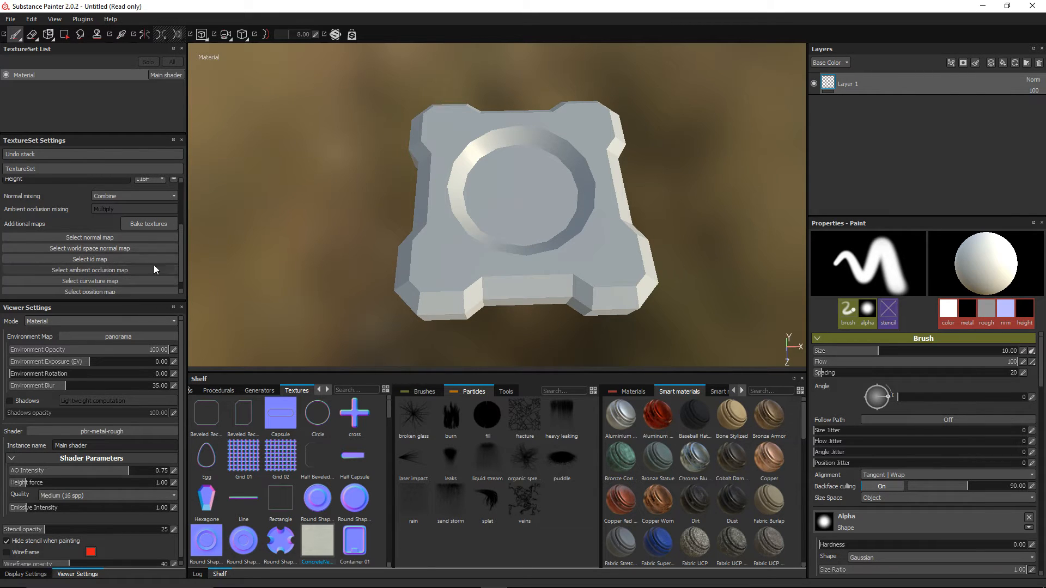
pyautogui.keyDown('alt'); pyautogui.moveTo(698, 256); pyautogui.dragTo(694, 262); pyautogui.keyUp('alt')
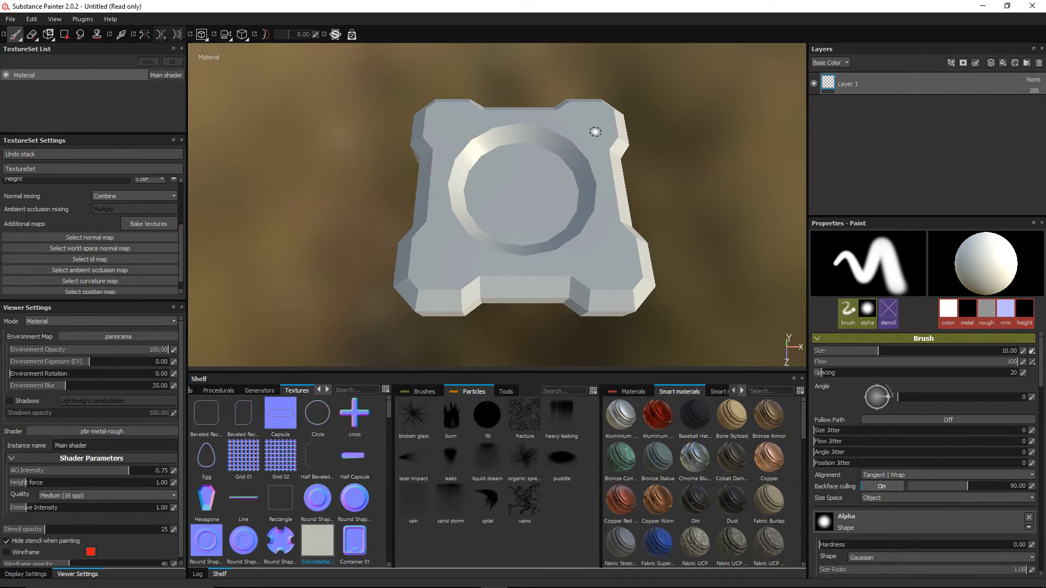
pyautogui.click(165, 225)
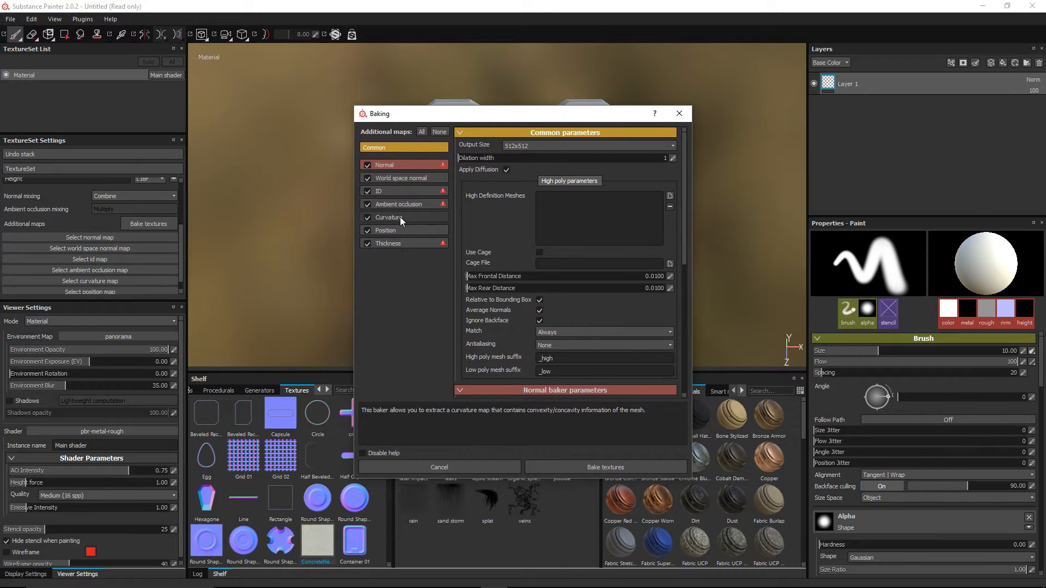
pyautogui.click(541, 146)
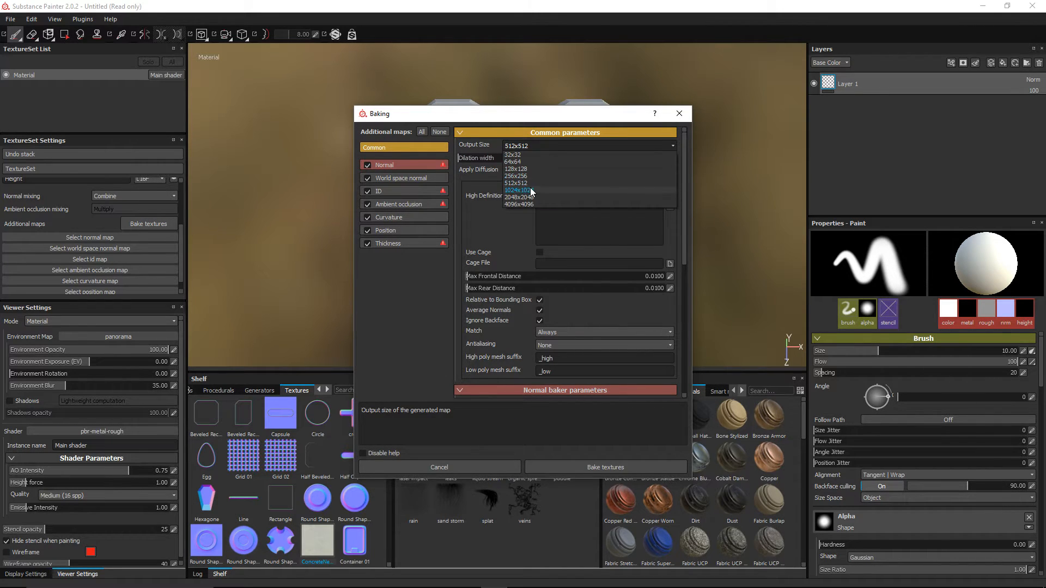
pyautogui.click(527, 178)
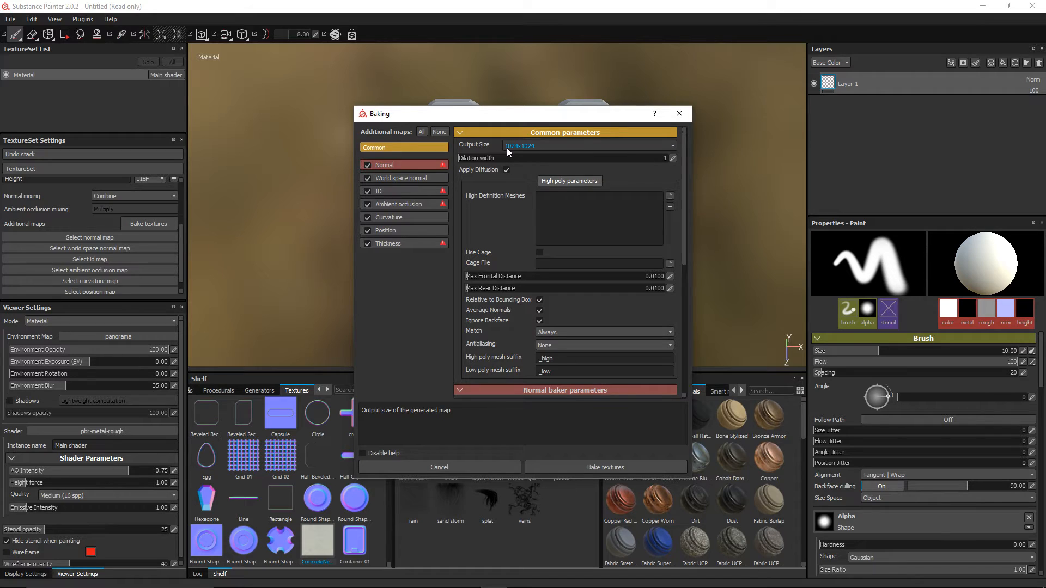
pyautogui.click(617, 468)
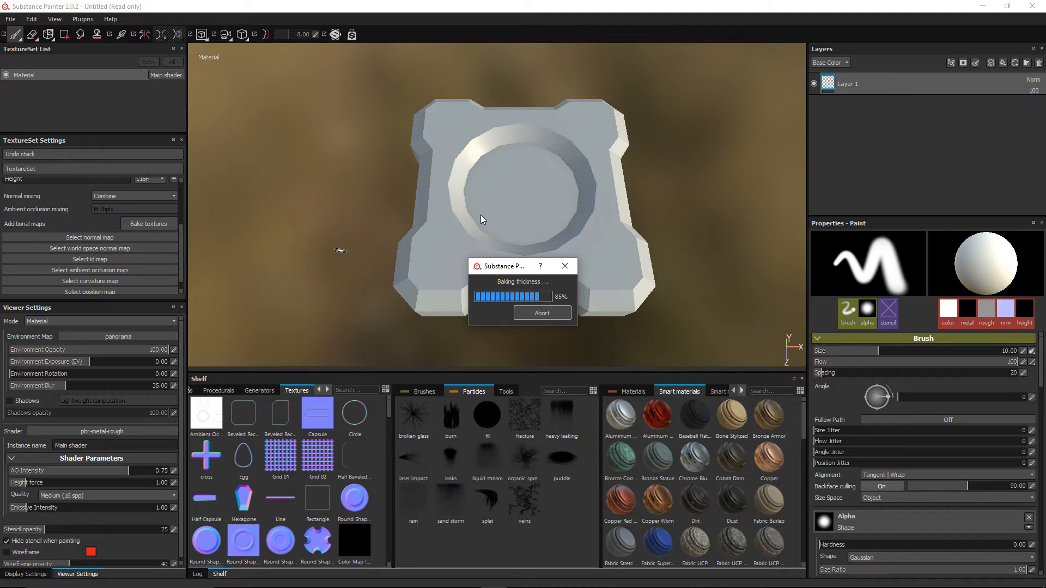
pyautogui.press('Return')
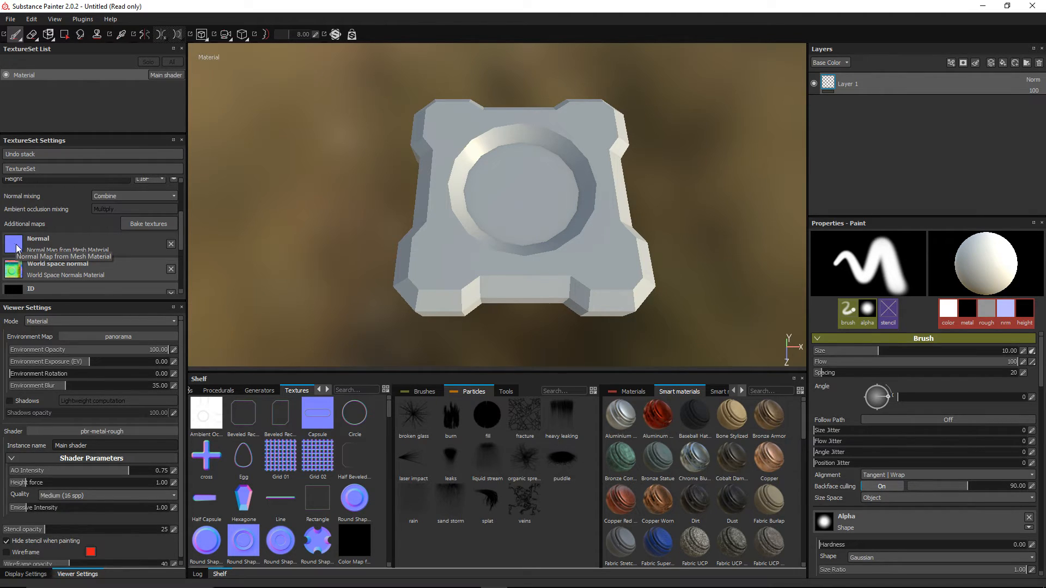
# Look through the baked maps in the texture set settings and find their copies among the shelf's textures
pyautogui.scroll(-1, 57, 265)
pyautogui.scroll(-1, 57, 266)
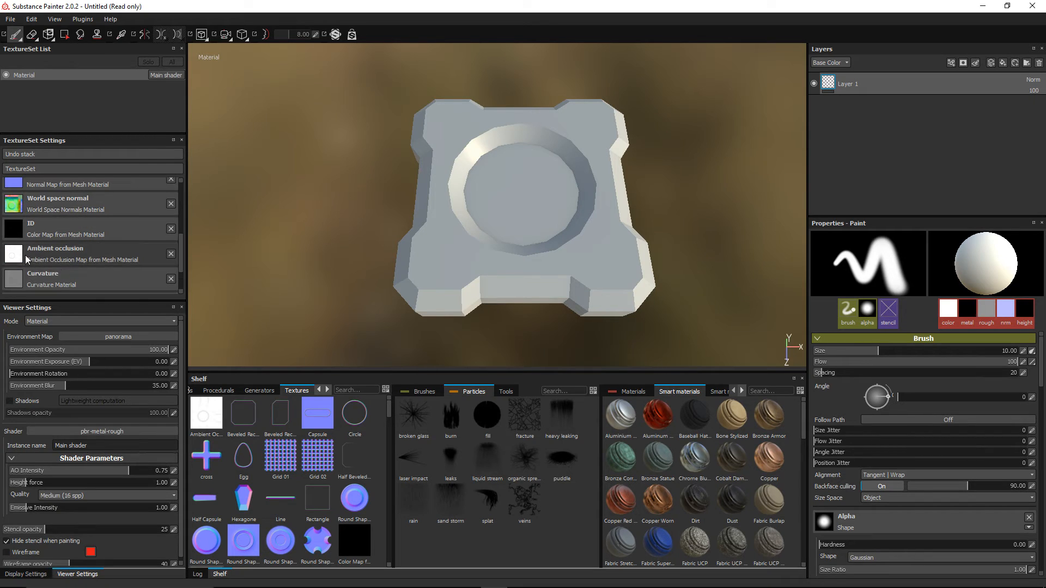
pyautogui.scroll(-1, 17, 258)
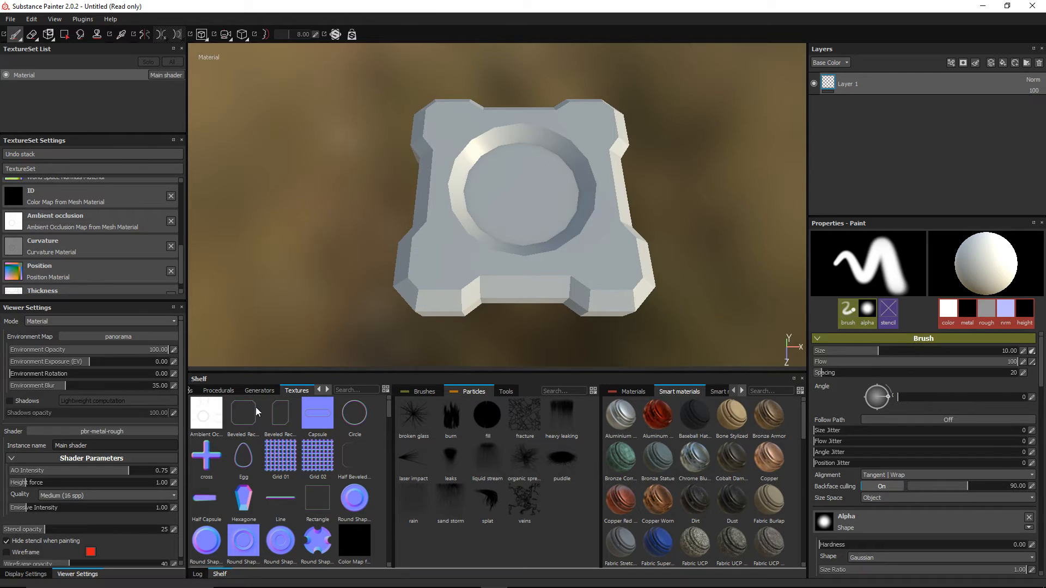
pyautogui.scroll(-3, 338, 426)
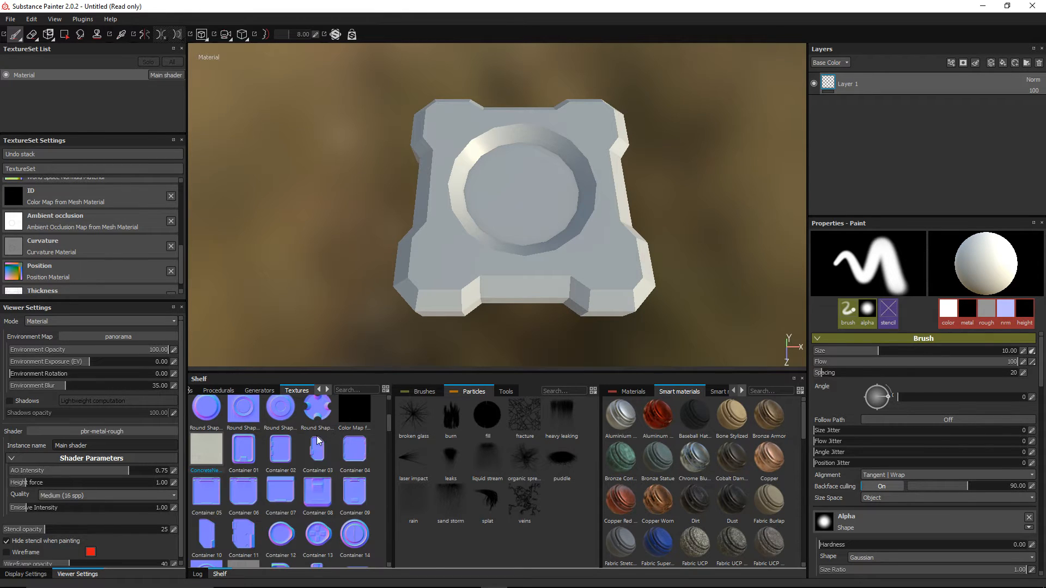
pyautogui.scroll(-3, 300, 449)
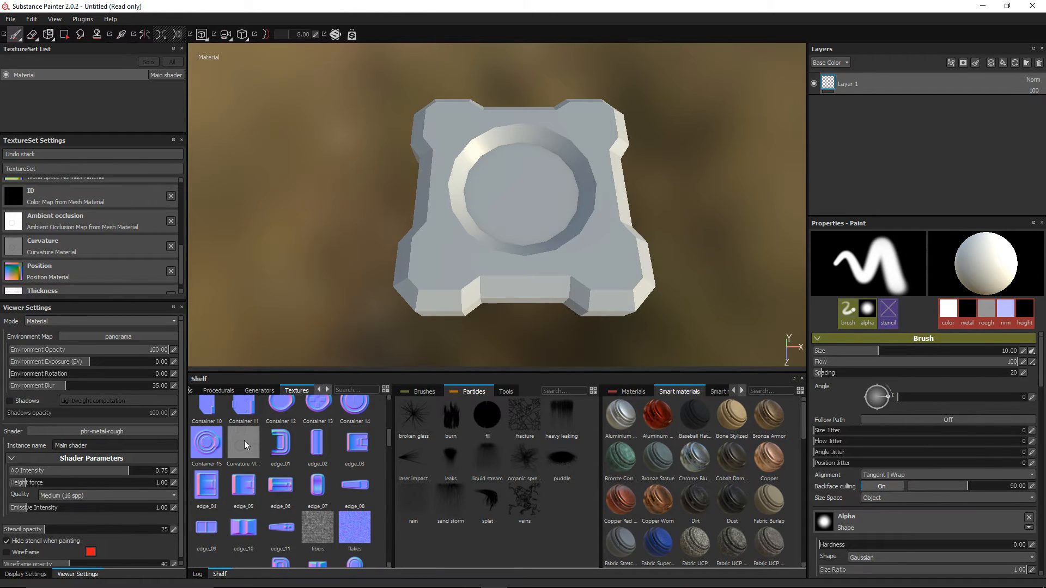
pyautogui.moveTo(245, 441)
pyautogui.moveTo(618, 233)
pyautogui.keyDown('alt'); pyautogui.mouseDown()
pyautogui.moveTo(640, 205)
pyautogui.moveTo(626, 227)
pyautogui.moveTo(598, 229)
pyautogui.moveTo(653, 221)
pyautogui.moveTo(611, 246)
pyautogui.mouseUp(); pyautogui.keyUp('alt')
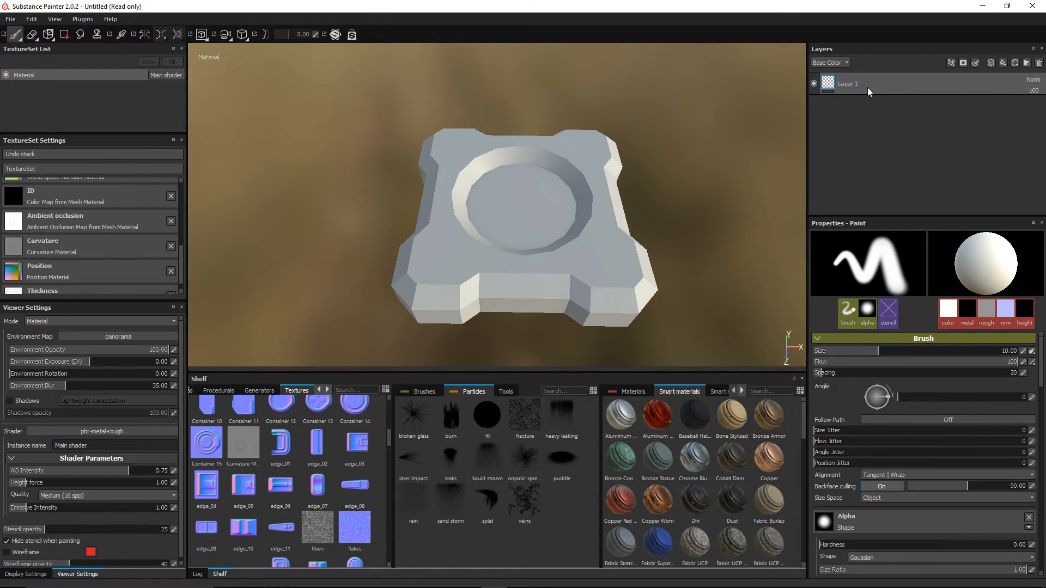
# Delete the default Layer 1, add a fill layer in its place and enlarge the area showing its properties
pyautogui.click(1040, 64)
pyautogui.keyDown('alt'); pyautogui.moveTo(490, 238); pyautogui.dragTo(479, 245); pyautogui.keyUp('alt')
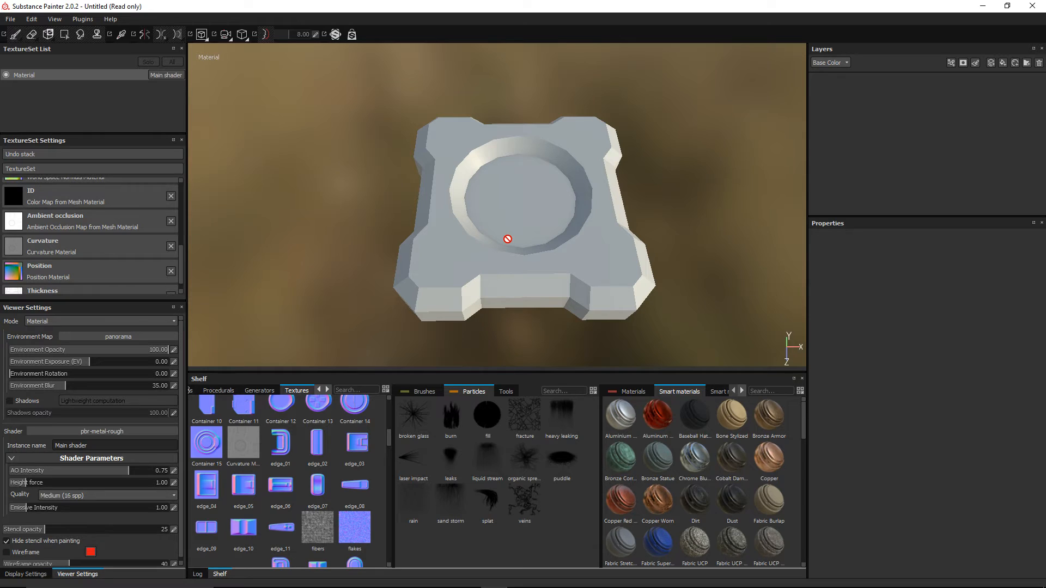
pyautogui.click(1003, 64)
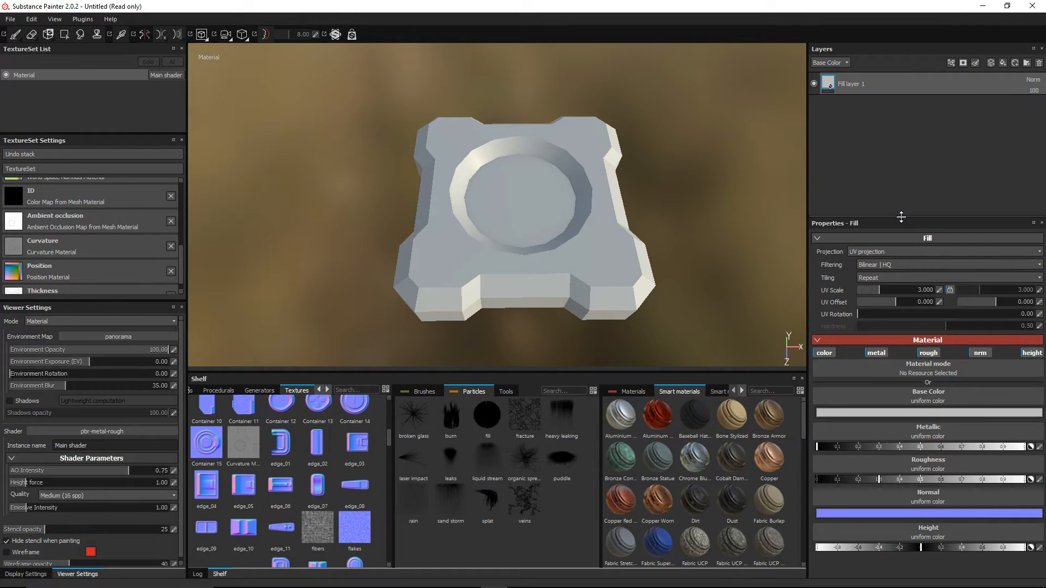
pyautogui.moveTo(902, 216); pyautogui.dragTo(905, 148)
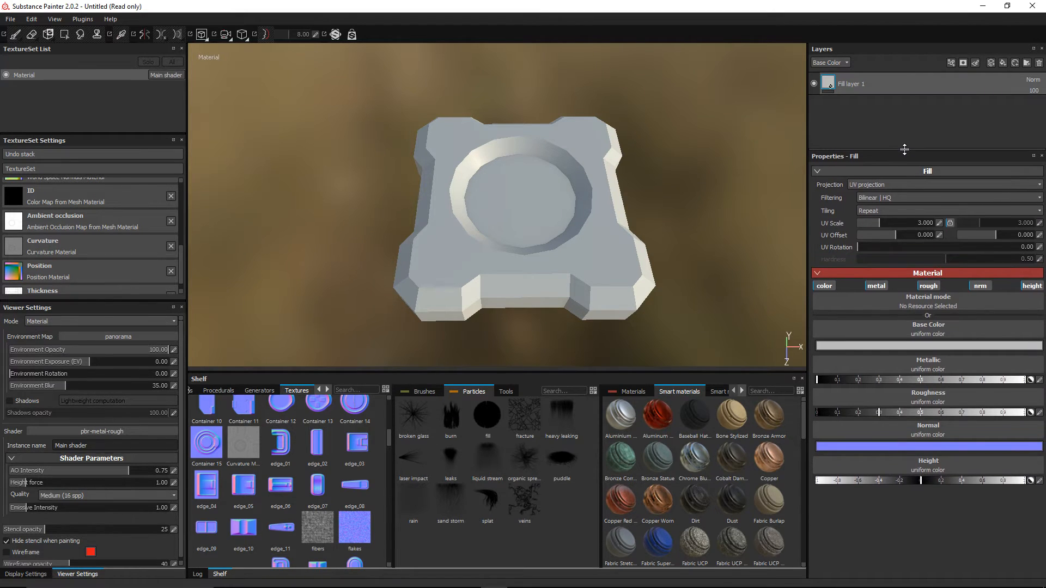
# Set the fill layer's projection to Tri-planar projection and keep its filtering at Bilinear | HQ
pyautogui.click(888, 186)
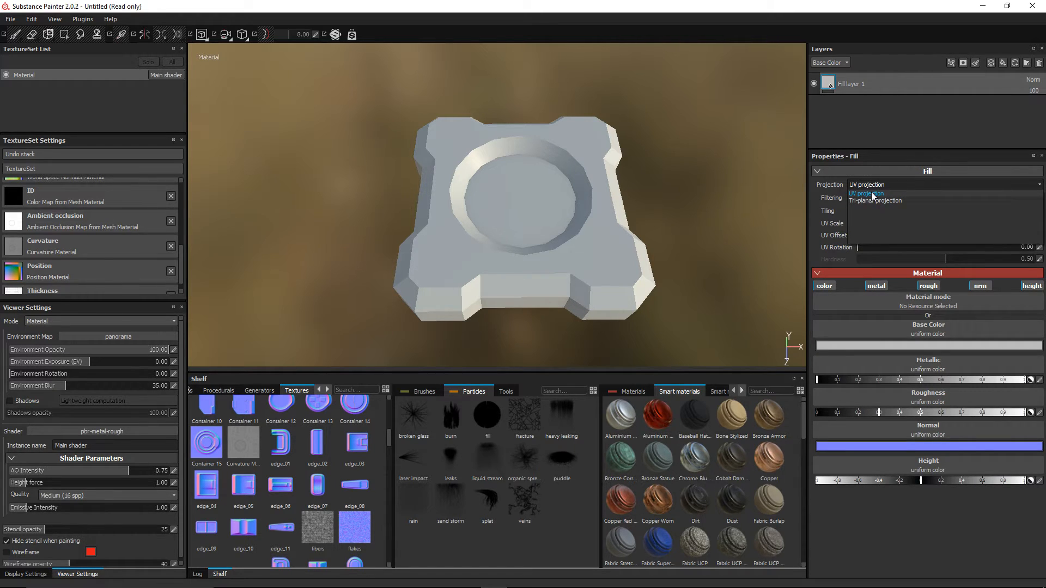
pyautogui.click(876, 201)
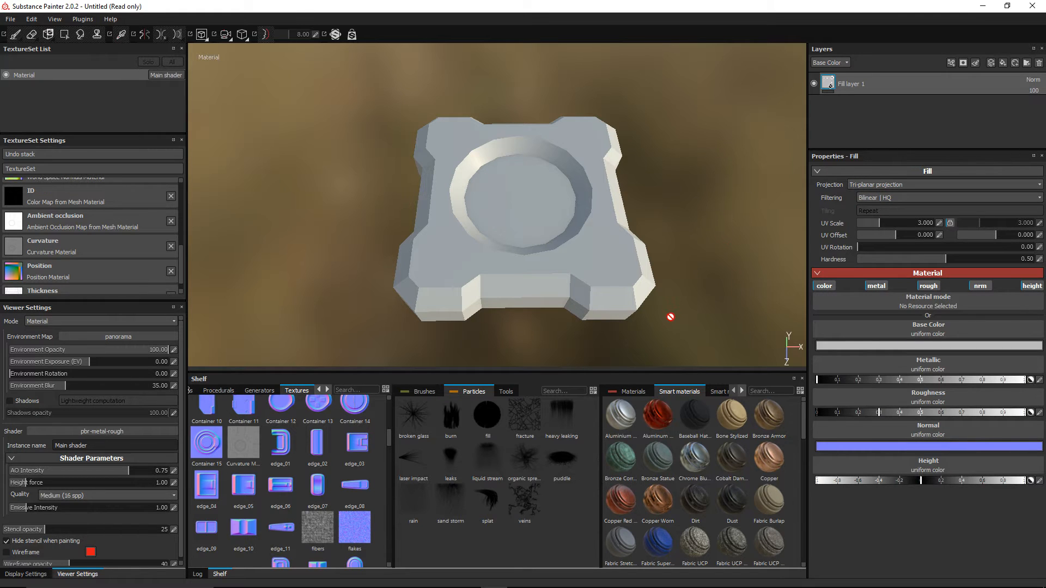
pyautogui.moveTo(671, 317)
pyautogui.keyDown('alt'); pyautogui.mouseDown()
pyautogui.moveTo(672, 285)
pyautogui.moveTo(677, 301)
pyautogui.mouseUp(); pyautogui.keyUp('alt')
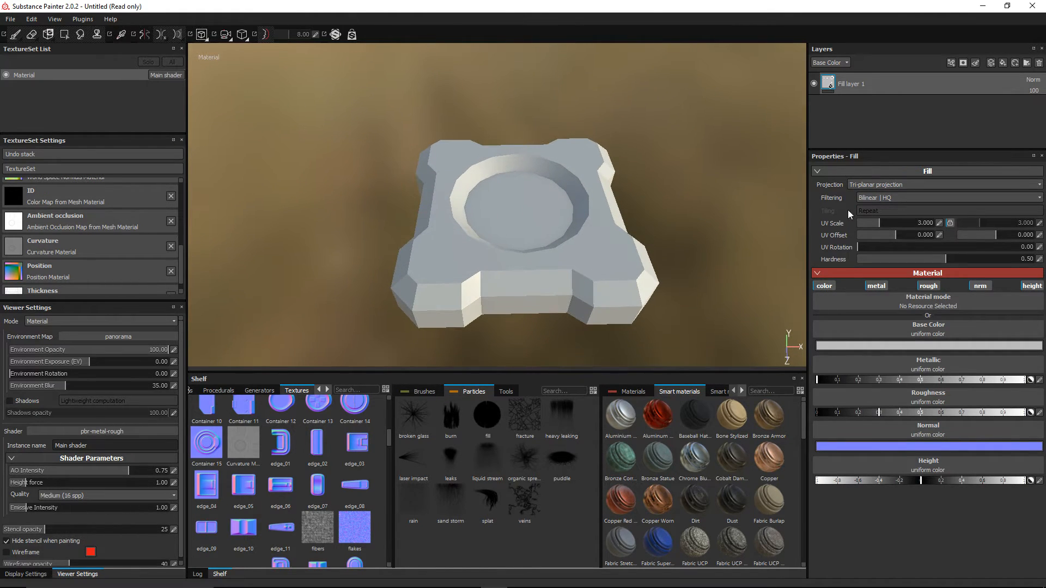
pyautogui.click(884, 198)
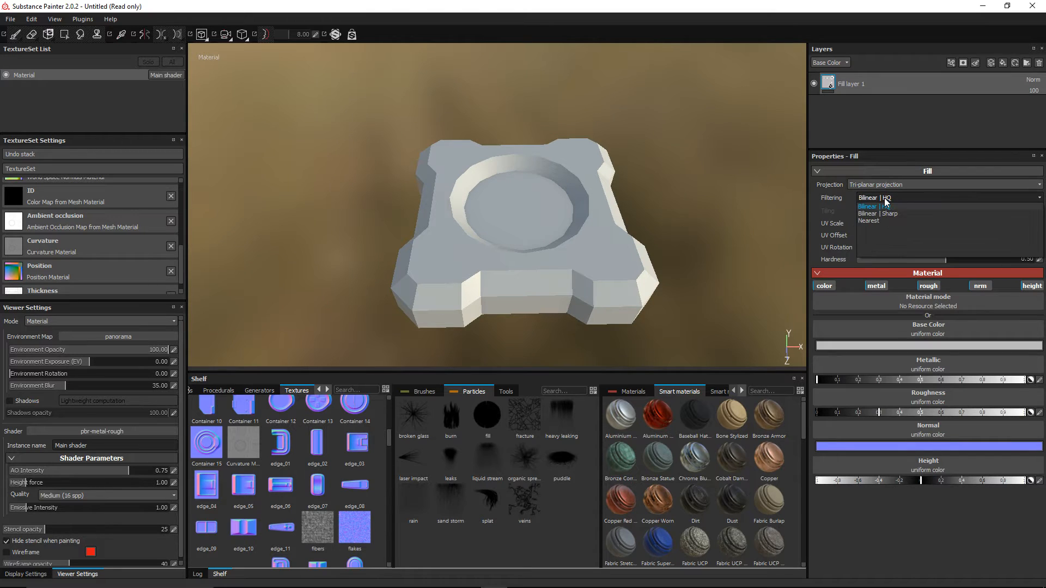
pyautogui.click(893, 206)
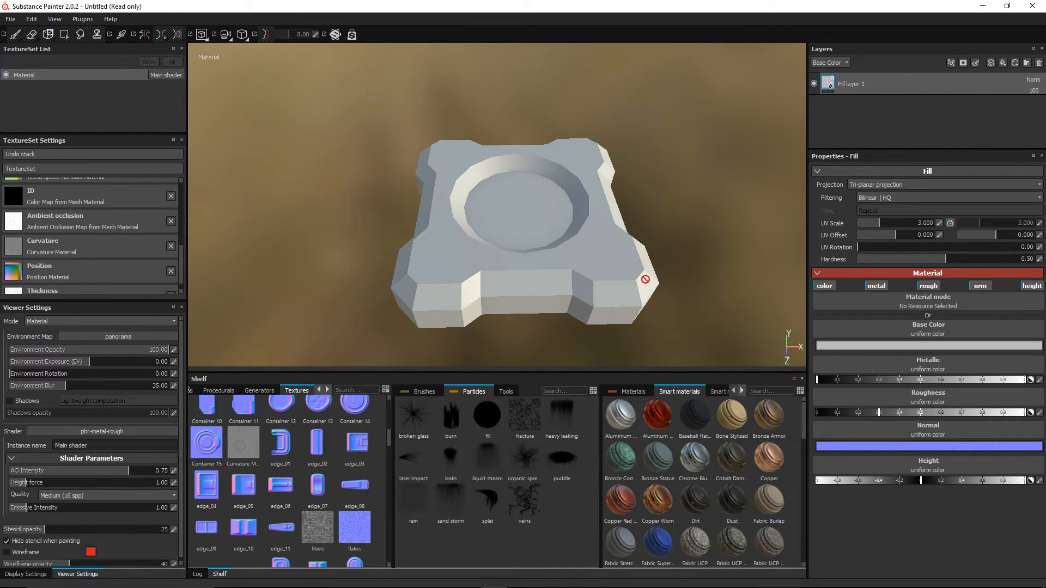
# Disable the fill layer's metal, rough, nrm and height channels, leaving only color active
pyautogui.click(875, 286)
pyautogui.click(921, 286)
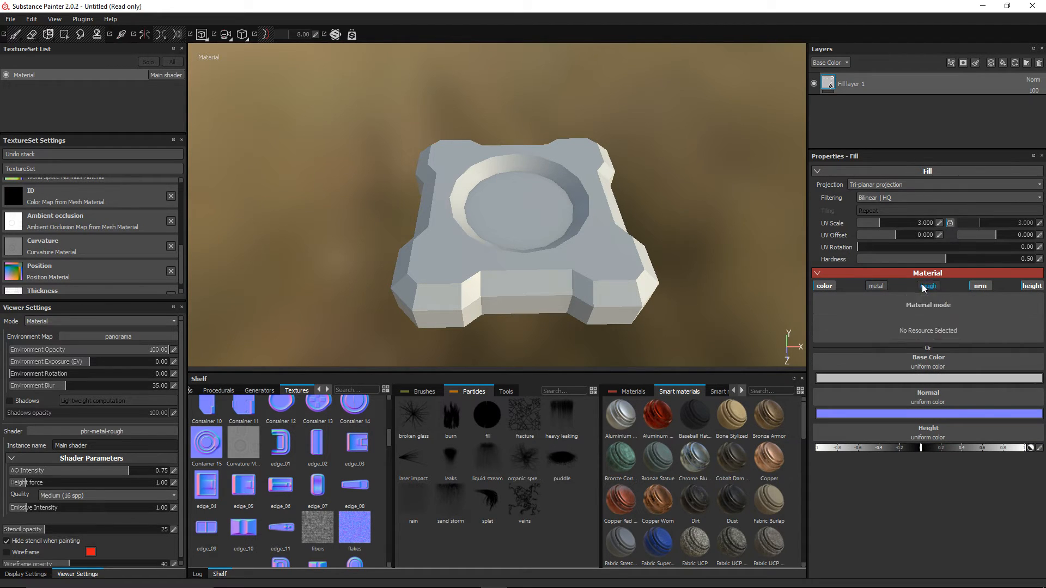
pyautogui.click(980, 286)
pyautogui.click(1038, 287)
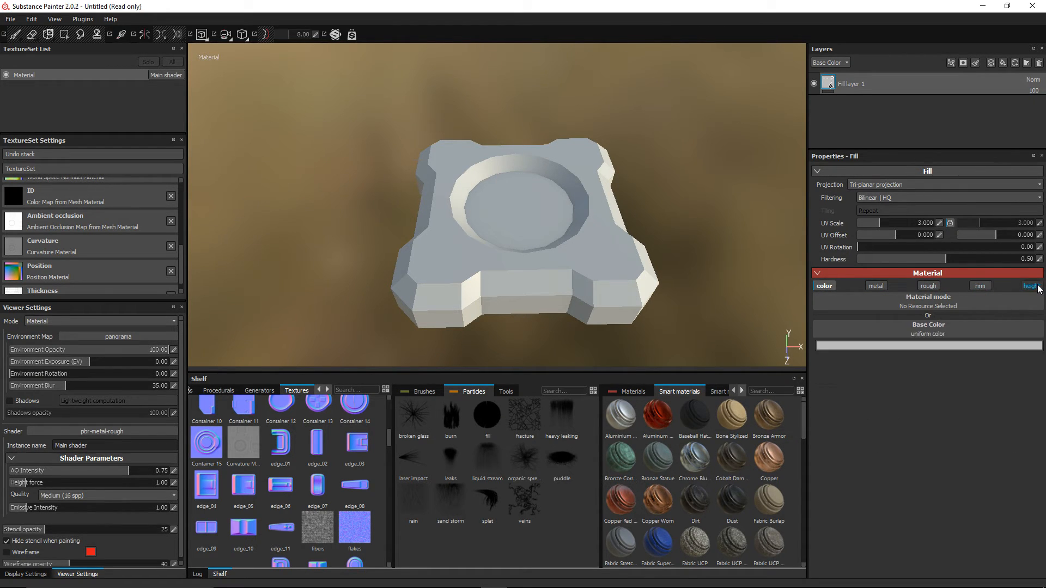
# Set the fill layer's base color to a neutral dark grey with a value of about 0.16, with the dynamic option off
pyautogui.click(920, 345)
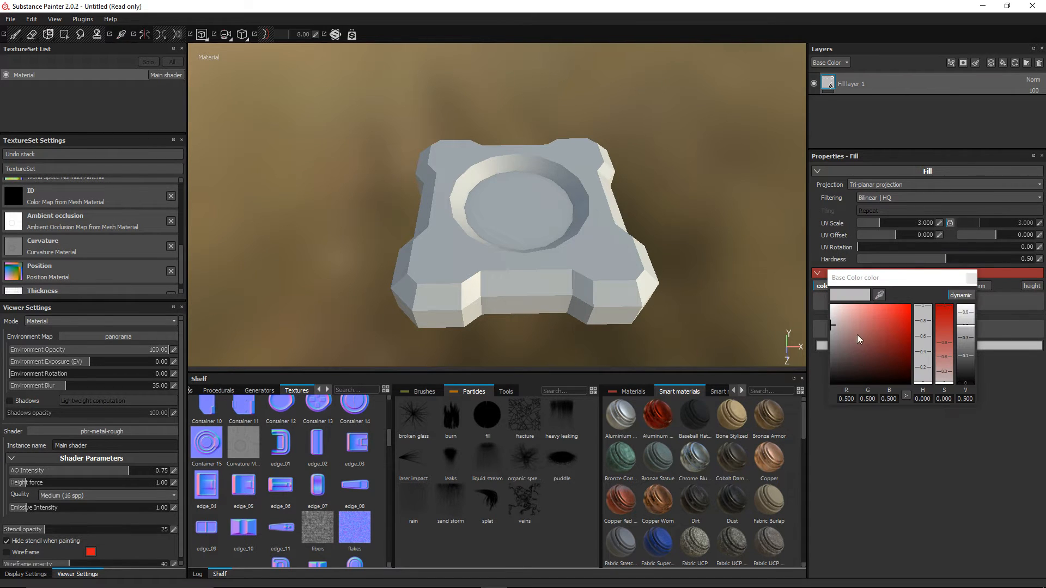
pyautogui.moveTo(833, 325); pyautogui.dragTo(831, 343)
pyautogui.moveTo(921, 381); pyautogui.dragTo(921, 367)
pyautogui.click(959, 296)
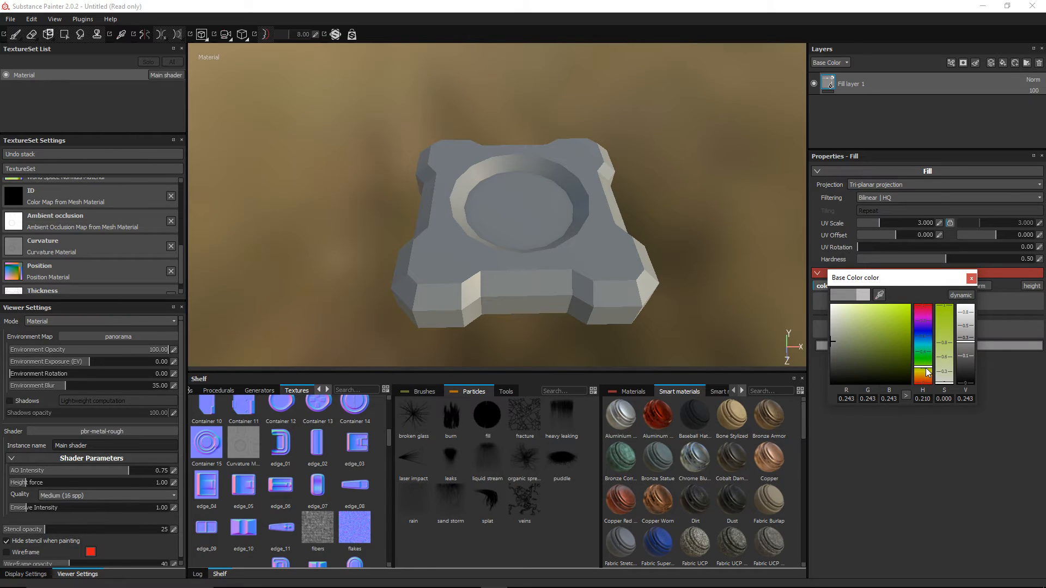
pyautogui.moveTo(926, 369); pyautogui.dragTo(924, 378)
pyautogui.moveTo(833, 342)
pyautogui.mouseDown()
pyautogui.moveTo(924, 341)
pyautogui.moveTo(929, 351)
pyautogui.moveTo(816, 355)
pyautogui.moveTo(838, 363)
pyautogui.moveTo(826, 353)
pyautogui.mouseUp()
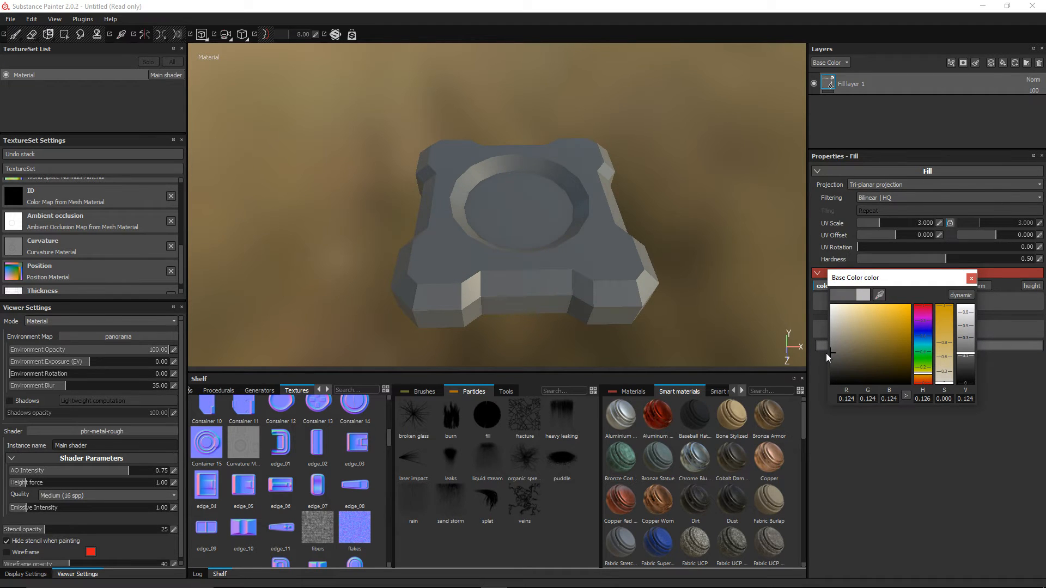
pyautogui.click(966, 352)
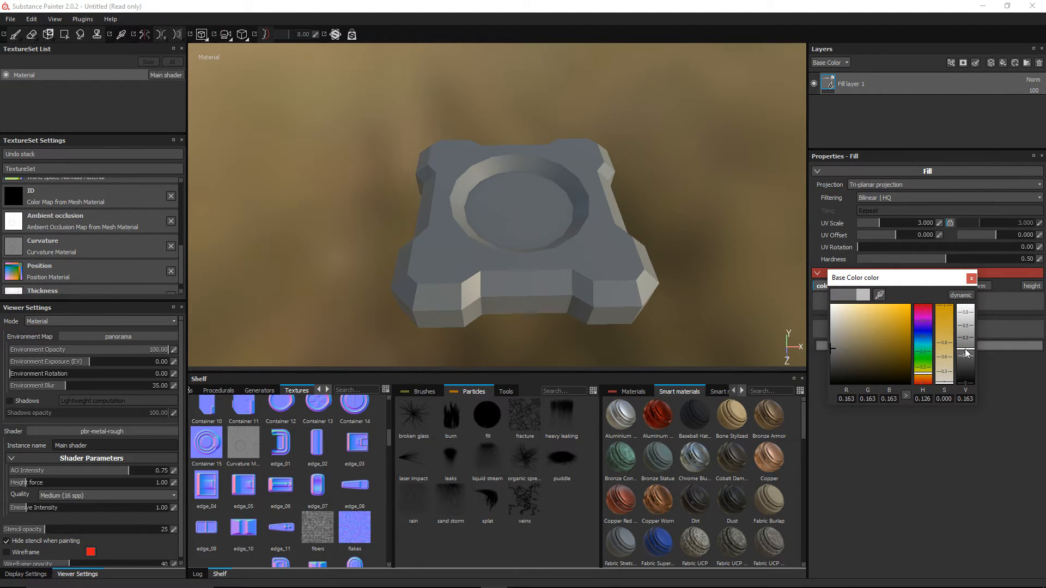
pyautogui.moveTo(966, 353); pyautogui.dragTo(966, 352)
pyautogui.click(972, 280)
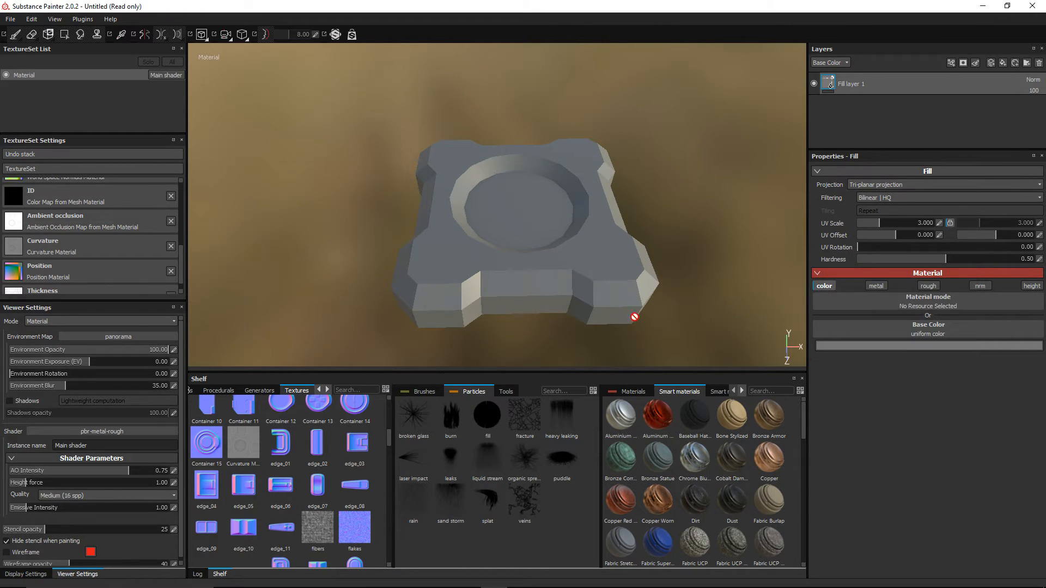
# Rename the grey fill layer as Base Colour
pyautogui.moveTo(631, 262)
pyautogui.keyDown('alt'); pyautogui.mouseDown()
pyautogui.moveTo(590, 243)
pyautogui.moveTo(622, 250)
pyautogui.moveTo(661, 206)
pyautogui.moveTo(526, 213)
pyautogui.moveTo(554, 224)
pyautogui.moveTo(509, 224)
pyautogui.moveTo(764, 168)
pyautogui.mouseUp(); pyautogui.keyUp('alt')
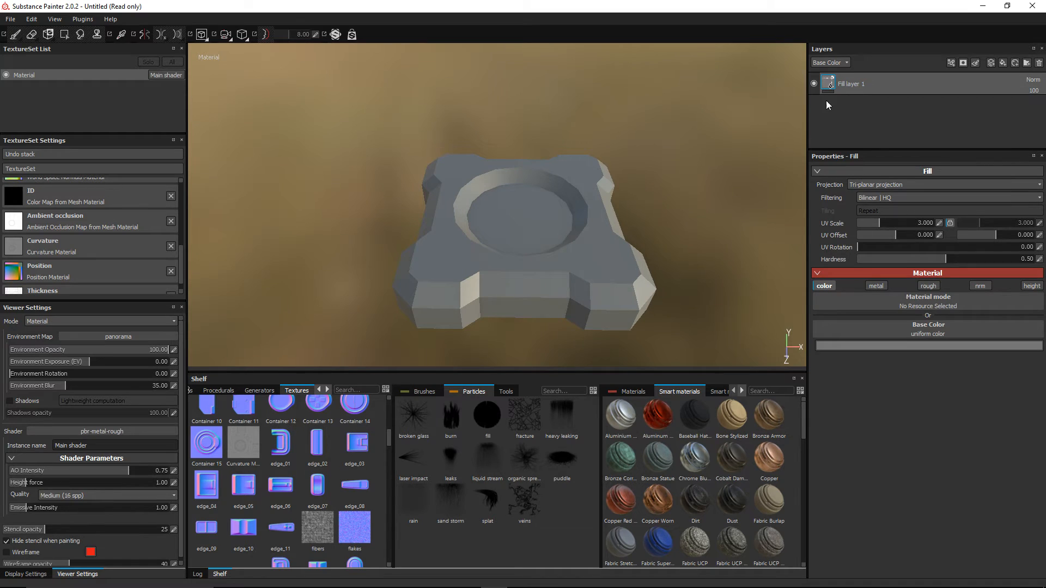
pyautogui.keyDown('alt'); pyautogui.moveTo(703, 185); pyautogui.dragTo(647, 180); pyautogui.keyUp('alt')
pyautogui.doubleClick(861, 83)
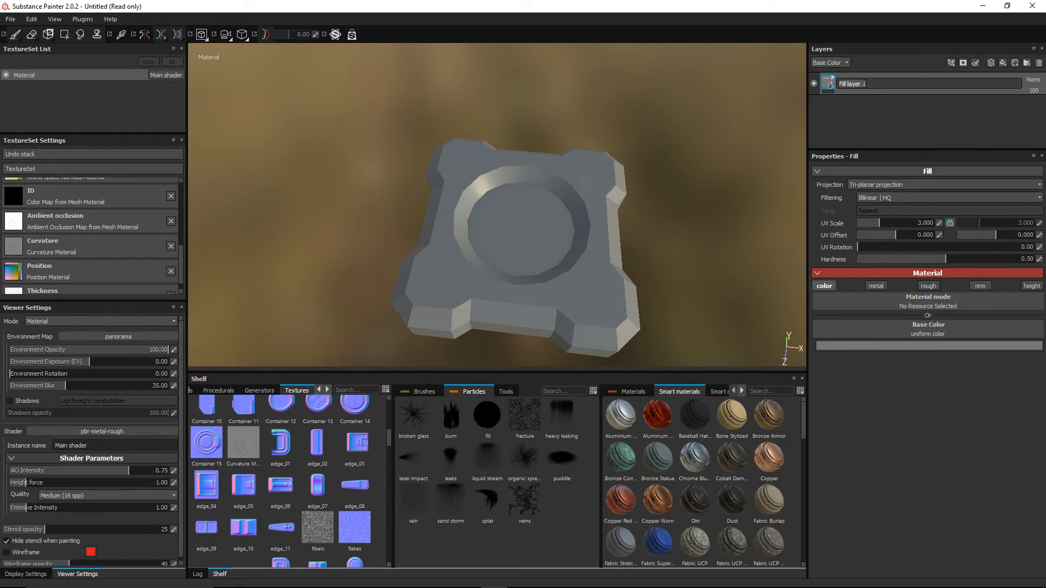
pyautogui.write('Base Colour')
pyautogui.press('Return')
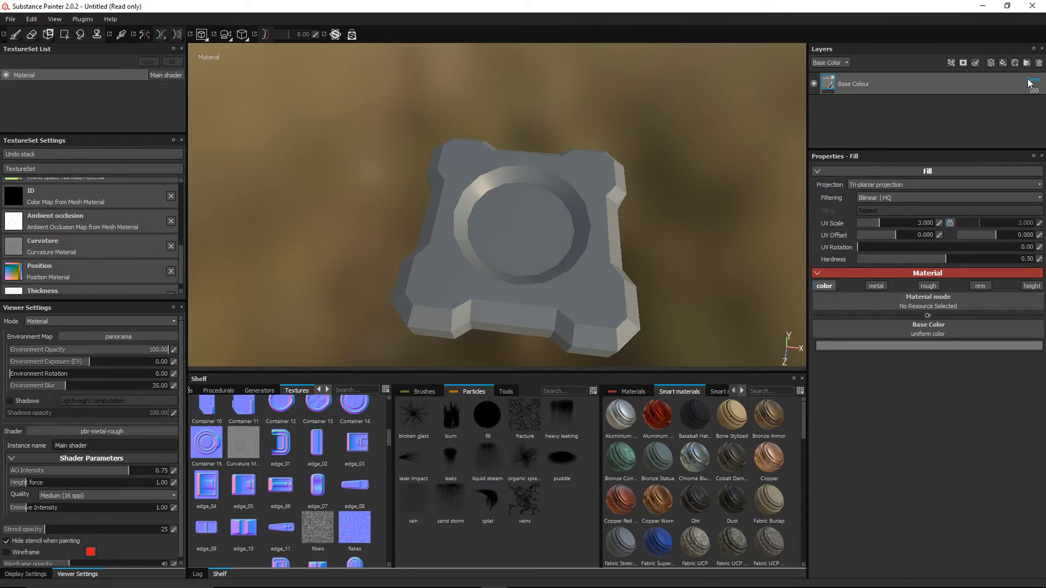
# Add a second fill layer above the Base Colour layer and view the mesh from above
pyautogui.click(1003, 63)
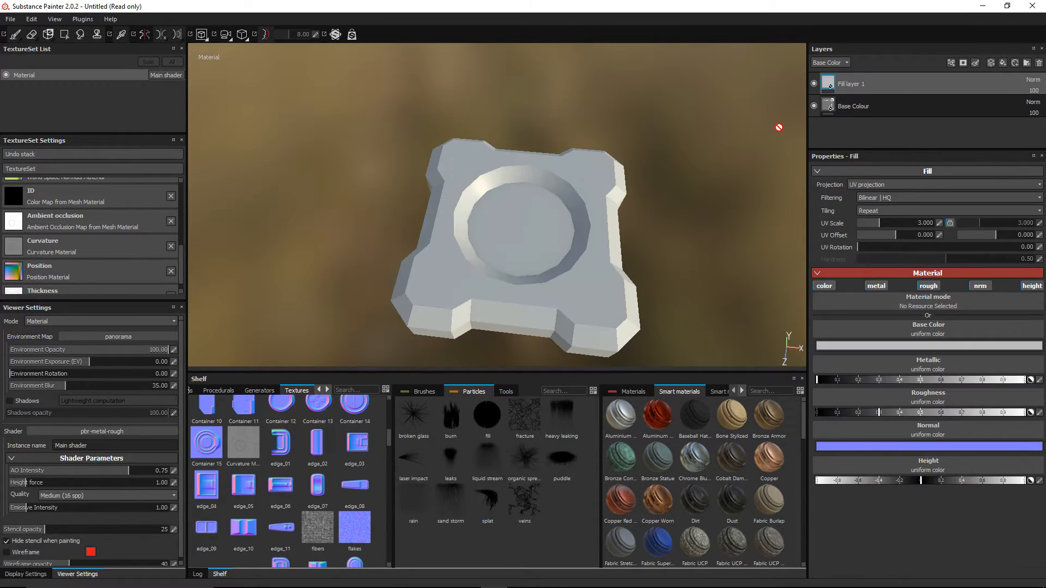
pyautogui.keyDown('alt'); pyautogui.moveTo(656, 294); pyautogui.dragTo(633, 286); pyautogui.keyUp('alt')
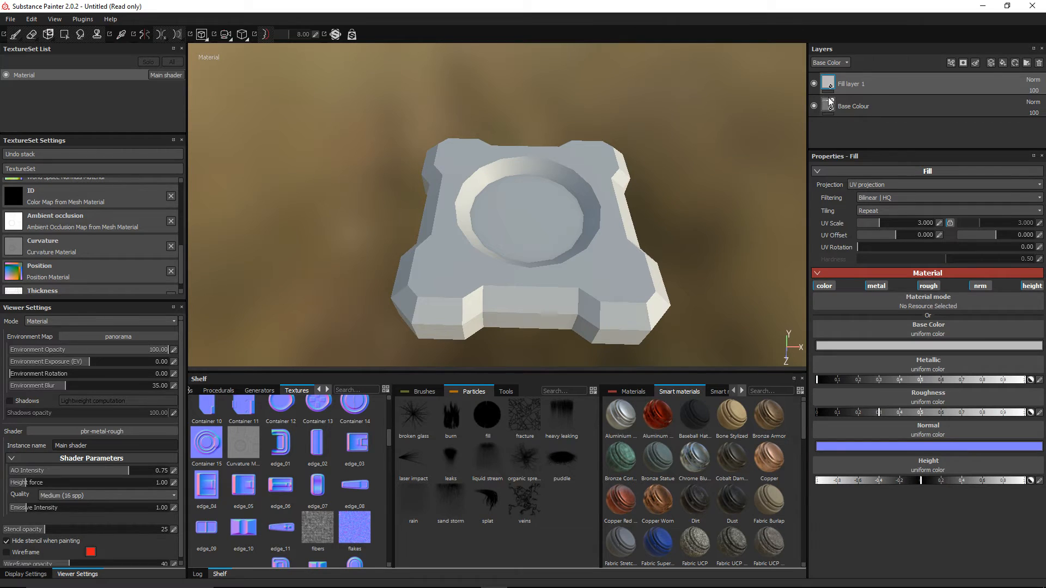
pyautogui.doubleClick(846, 85)
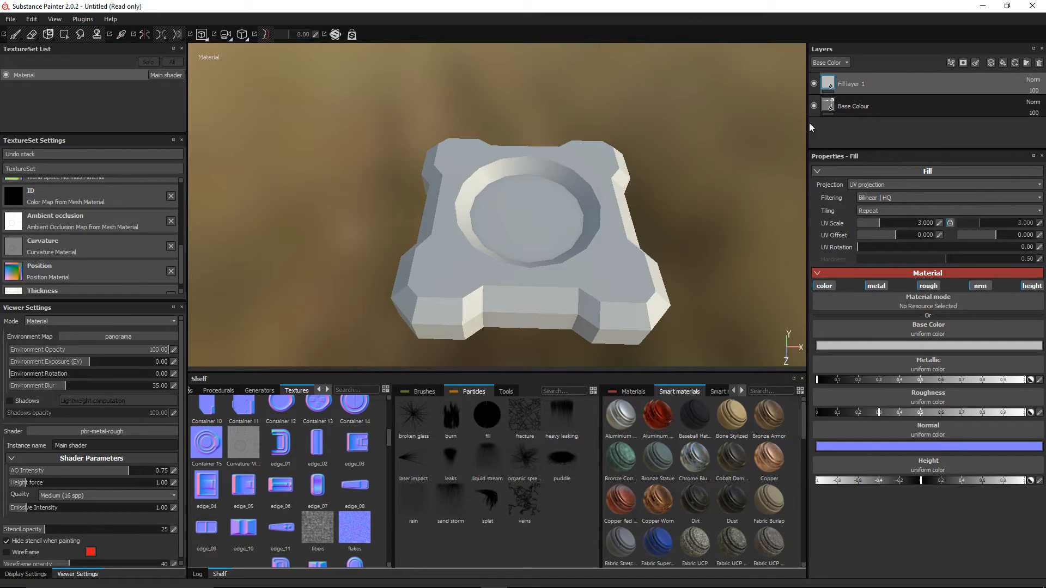
pyautogui.keyDown('alt'); pyautogui.moveTo(691, 220); pyautogui.dragTo(686, 248); pyautogui.keyUp('alt')
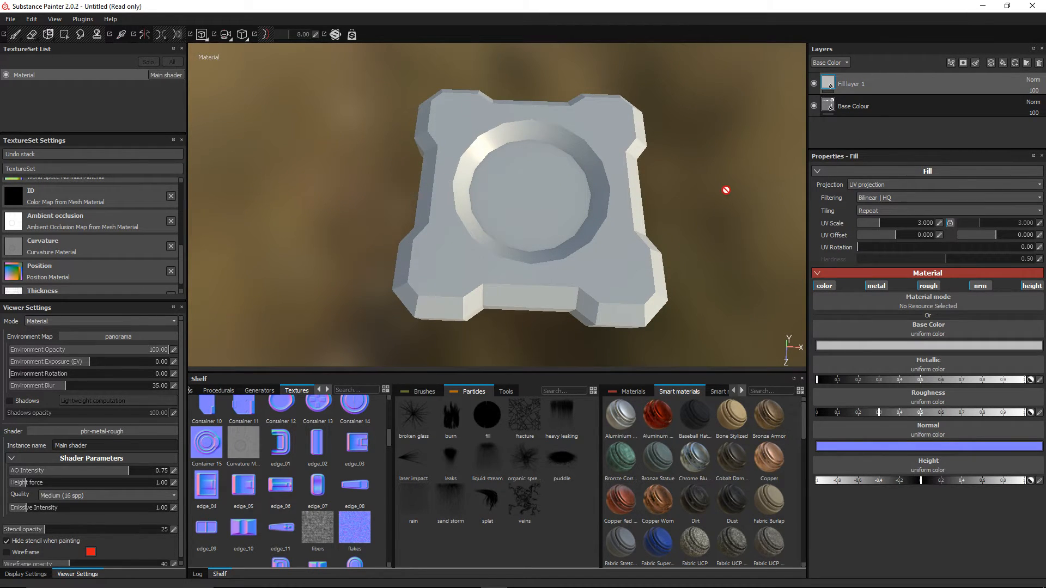
pyautogui.keyDown('alt'); pyautogui.moveTo(784, 119); pyautogui.dragTo(787, 126); pyautogui.keyUp('alt')
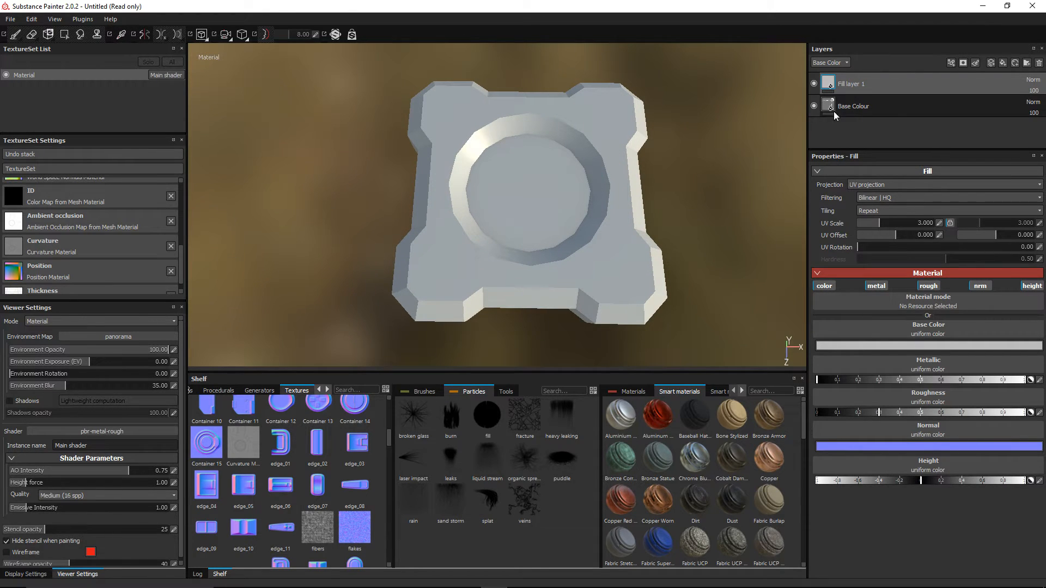
# Add a black mask to the fill layer above Base Colour
pyautogui.rightClick(830, 83)
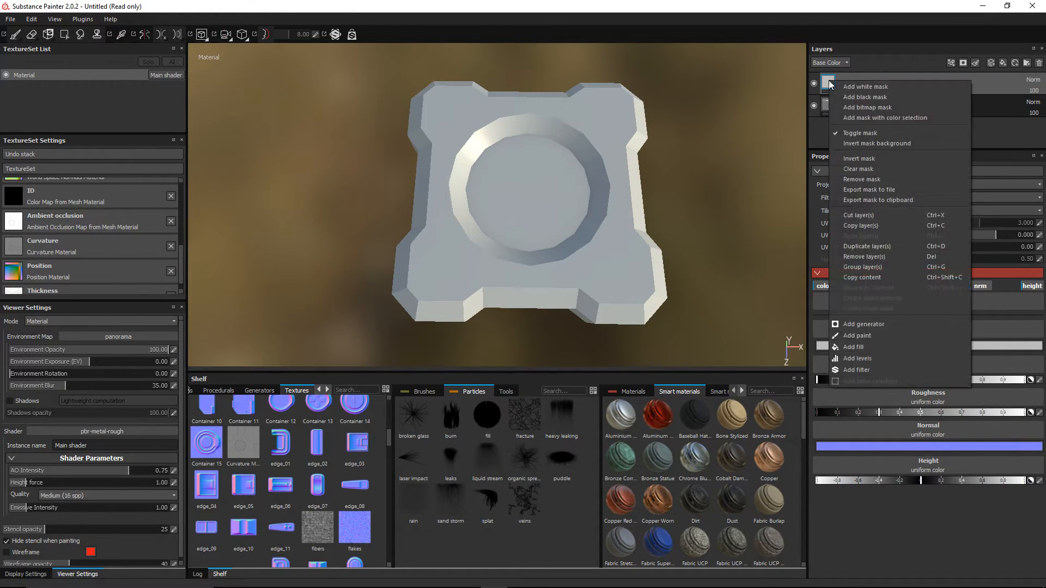
pyautogui.click(865, 97)
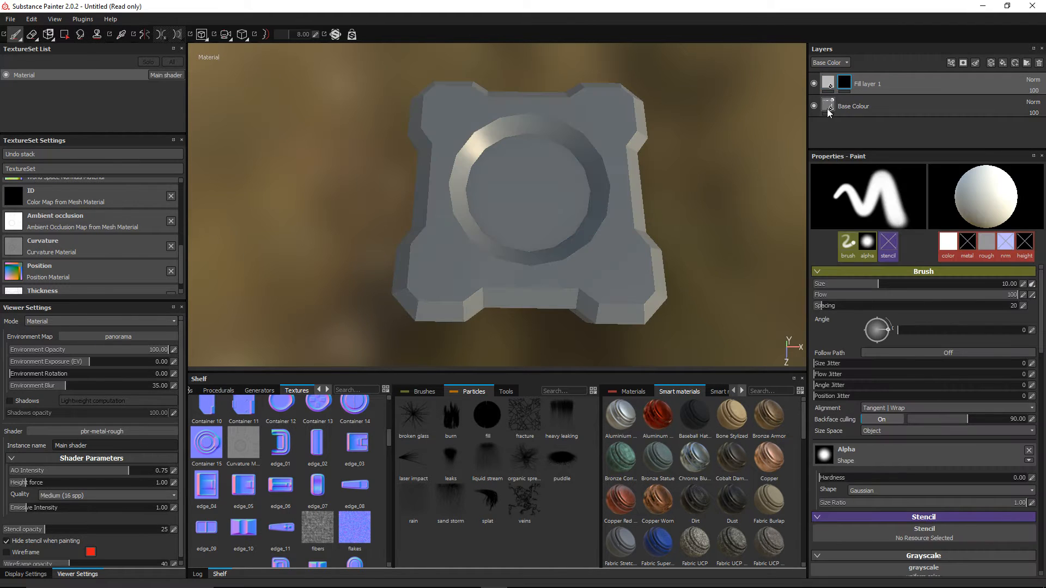
pyautogui.keyDown('alt'); pyautogui.moveTo(675, 197); pyautogui.dragTo(633, 204); pyautogui.keyUp('alt')
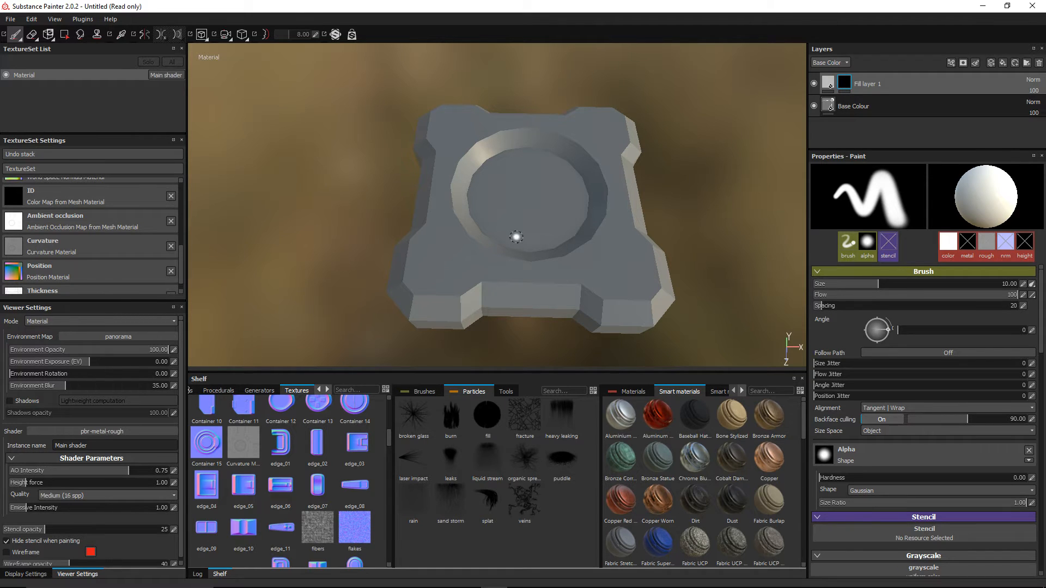
# Cycle through the mesh's individual channel views, including Metallic and Base Color, and return to the full material view
pyautogui.press('c')
pyautogui.press('c')
pyautogui.press('c')
pyautogui.press('c')
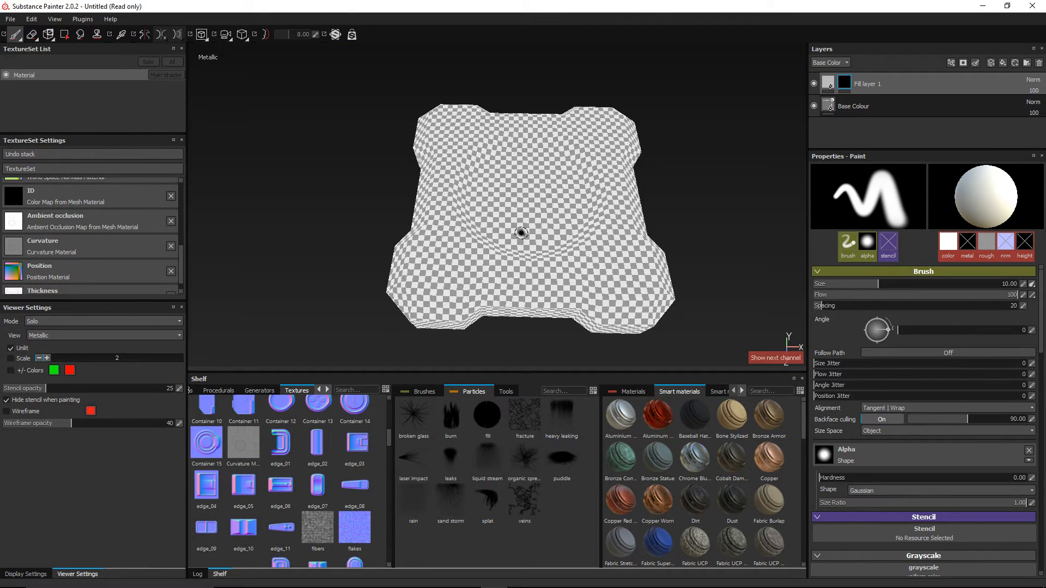
pyautogui.press('c')
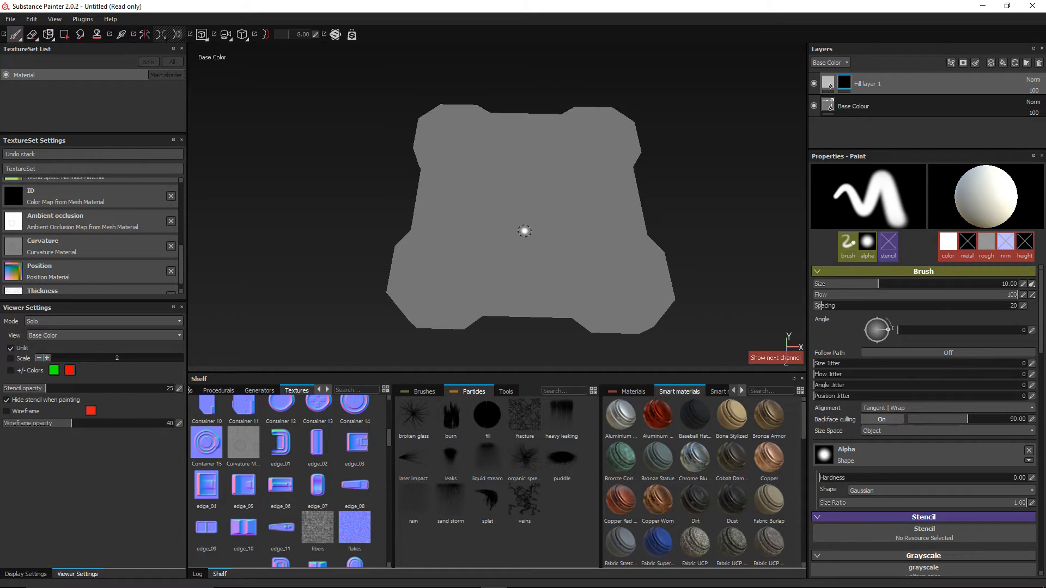
pyautogui.press('m')
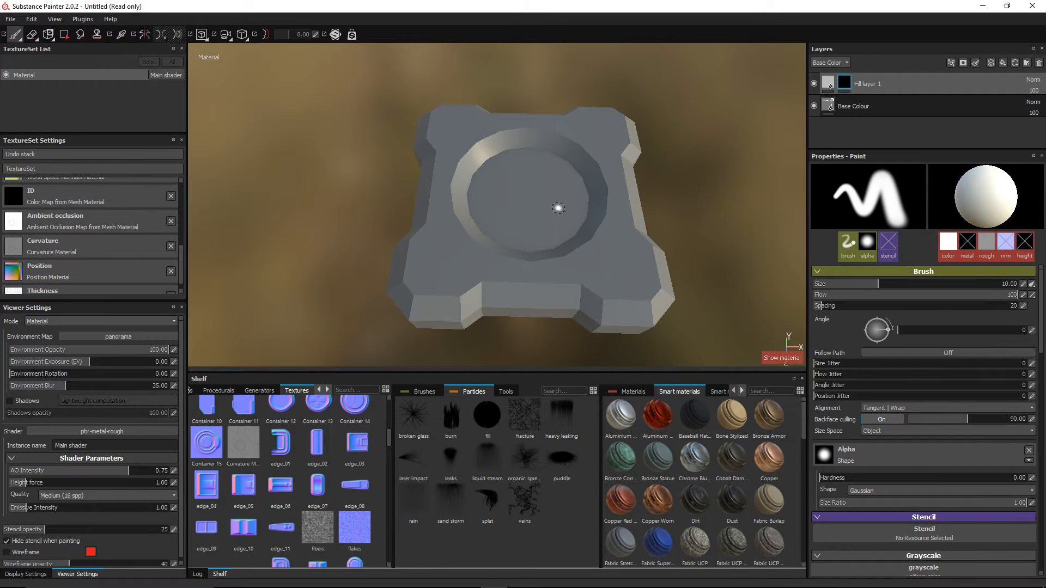
pyautogui.keyDown('alt'); pyautogui.moveTo(572, 196); pyautogui.dragTo(579, 210); pyautogui.keyUp('alt')
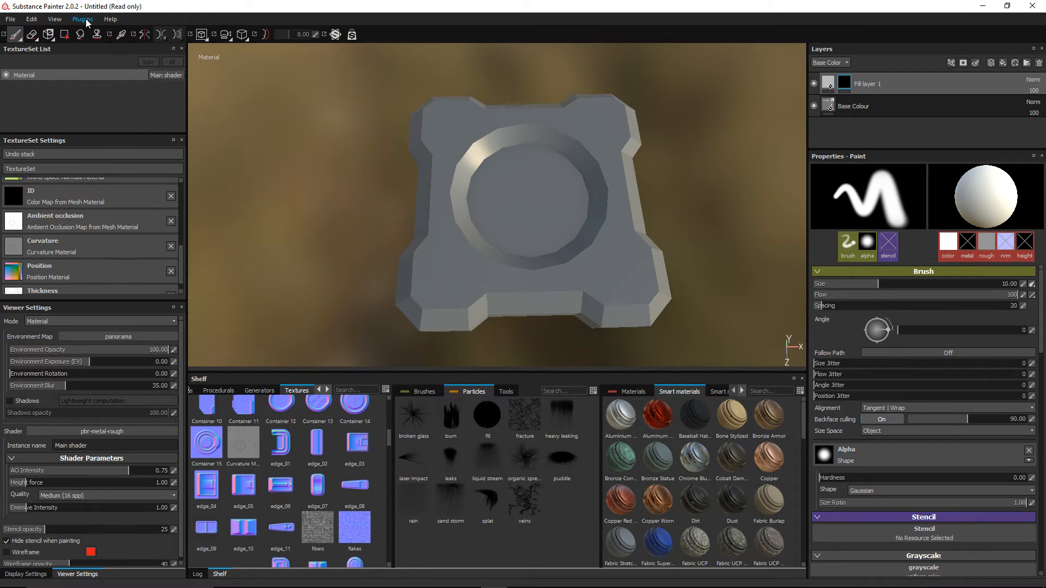
# Display the 3D mesh and its 2D UV layout side by side, giving the 3D view more room
pyautogui.click(55, 21)
pyautogui.click(153, 4)
pyautogui.click(49, 38)
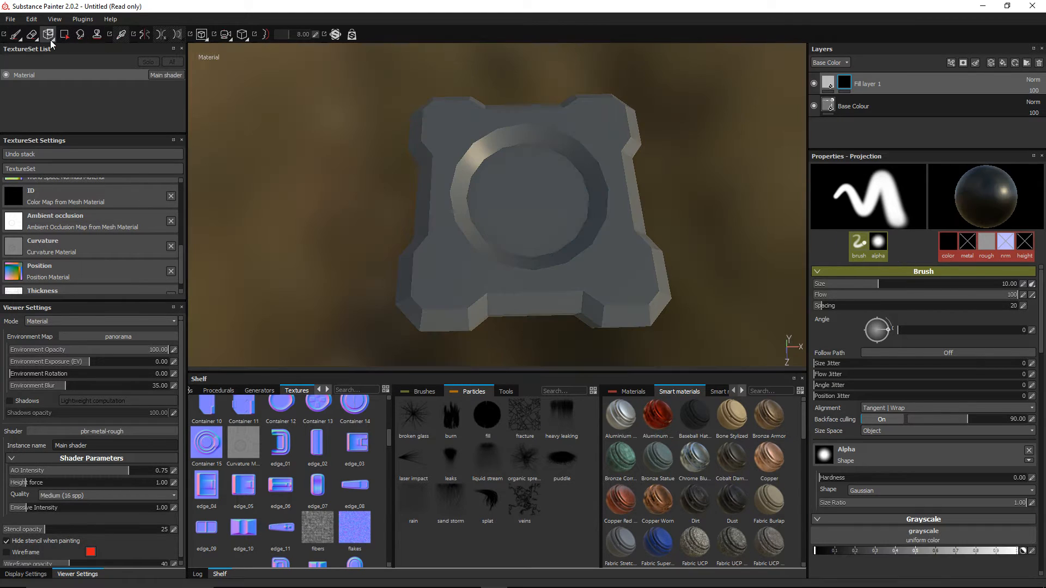
pyautogui.click(55, 19)
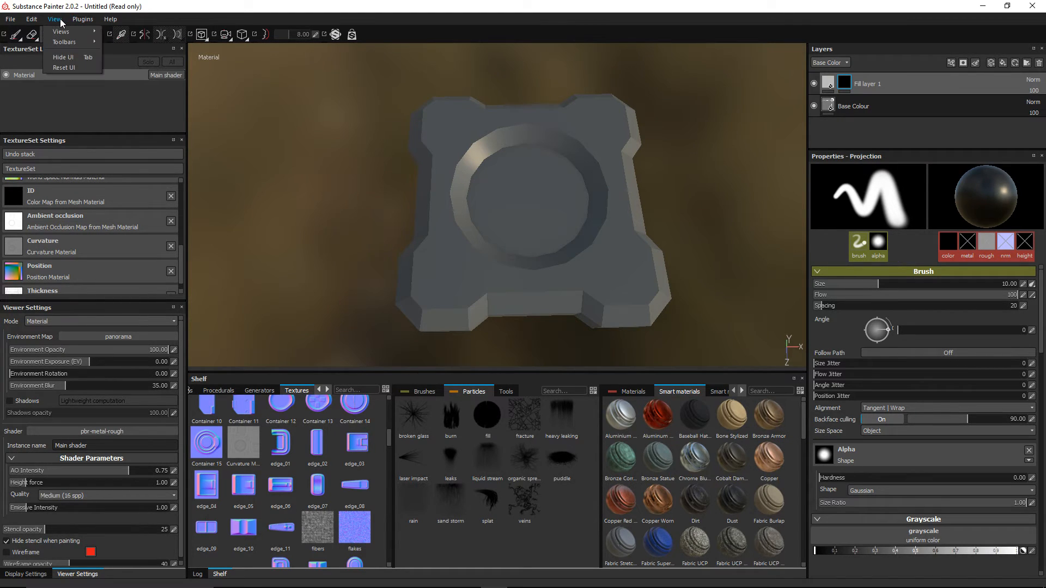
pyautogui.moveTo(66, 36)
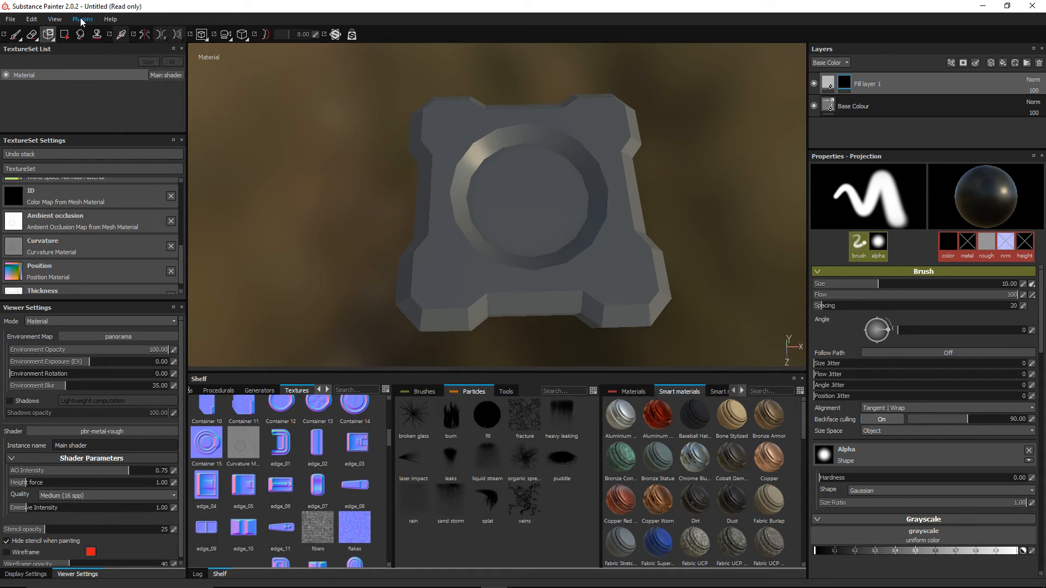
pyautogui.click(233, 23)
pyautogui.click(209, 38)
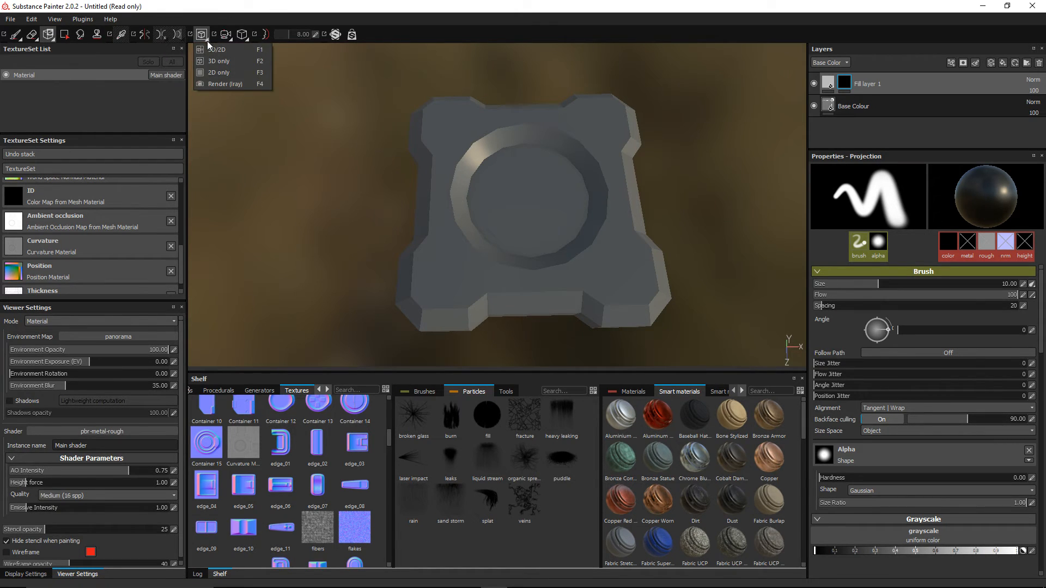
pyautogui.click(213, 50)
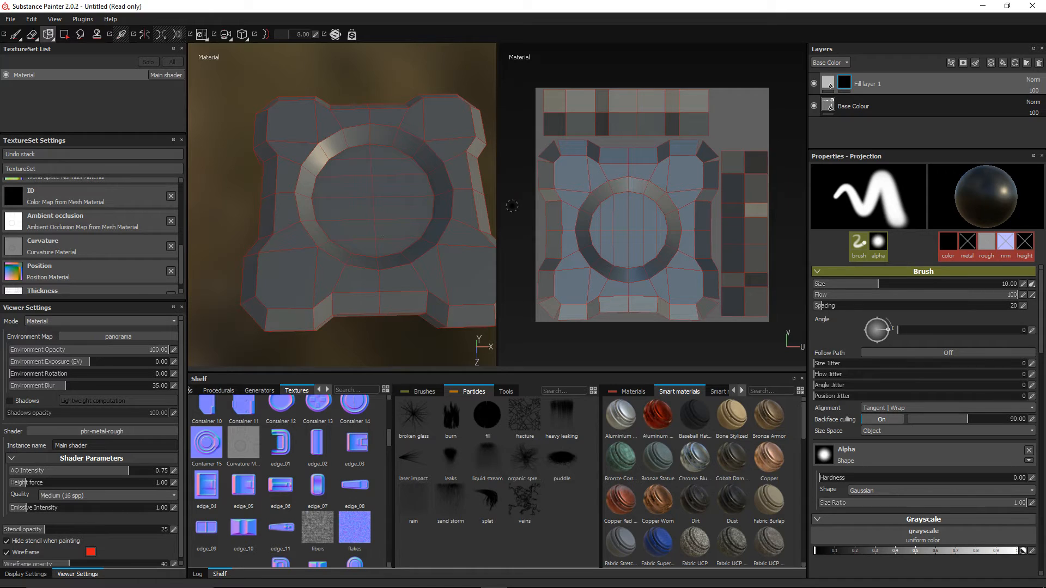
pyautogui.moveTo(497, 206); pyautogui.dragTo(550, 205)
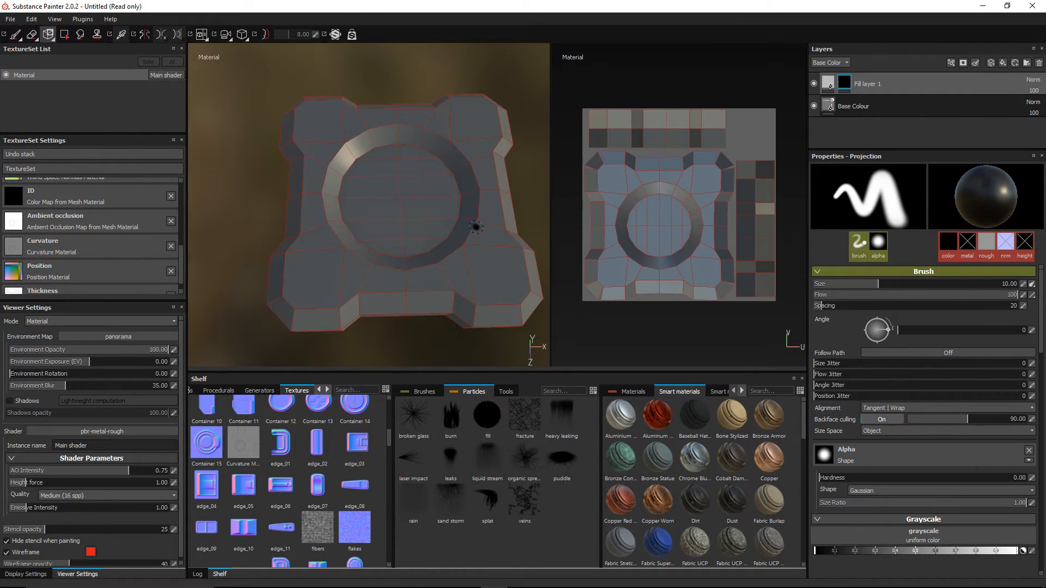
# Change the upper fill layer's projection to Tri-planar projection
pyautogui.keyDown('alt'); pyautogui.moveTo(475, 227); pyautogui.dragTo(413, 179); pyautogui.keyUp('alt')
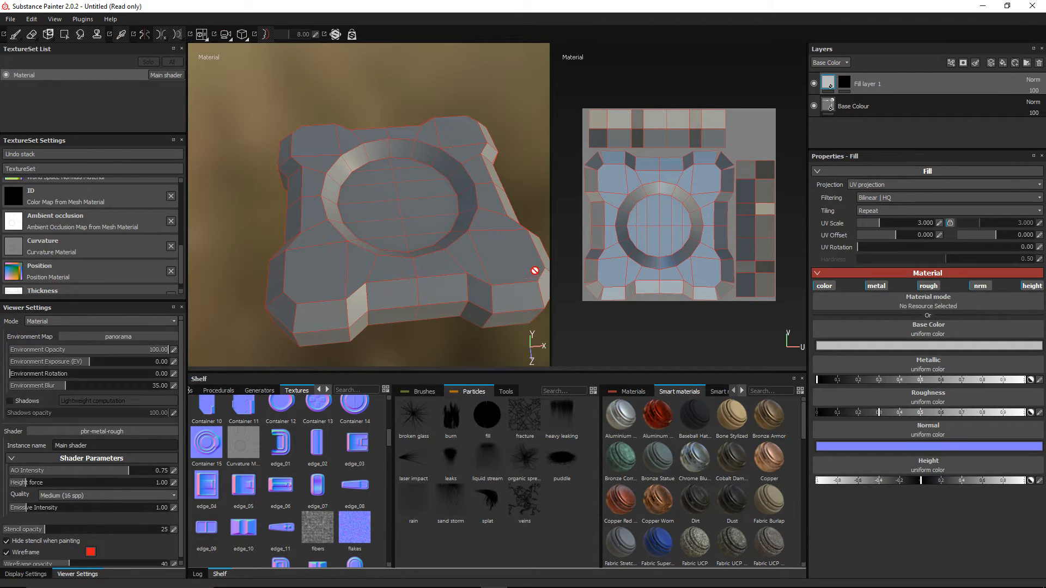
pyautogui.click(882, 184)
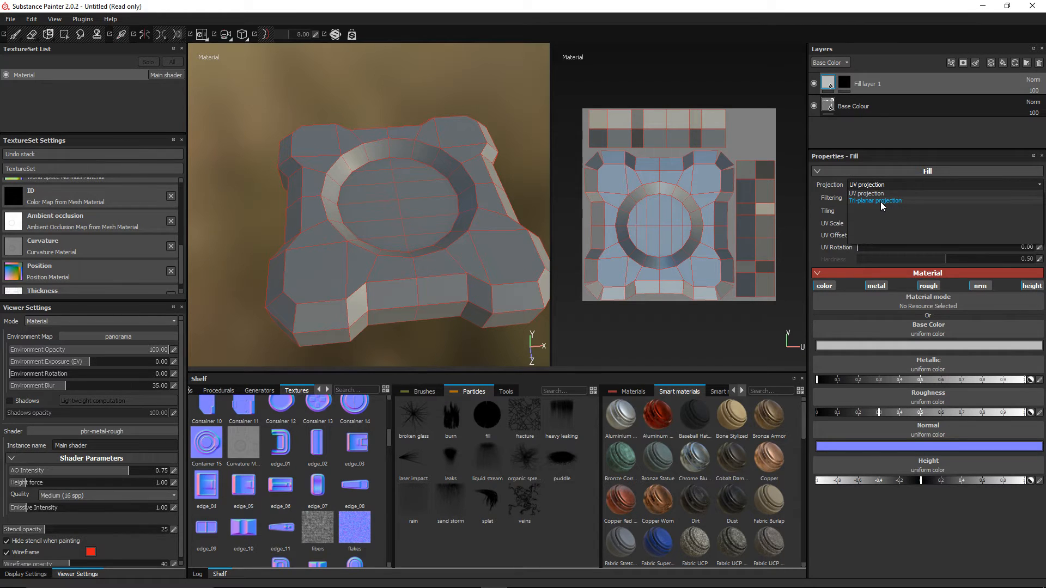
pyautogui.click(881, 202)
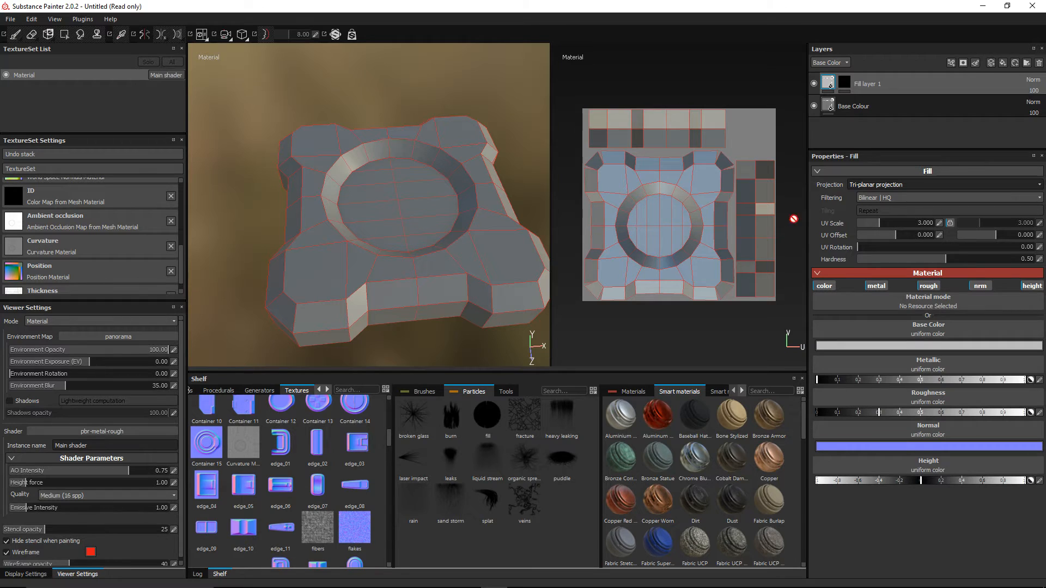
pyautogui.click(845, 84)
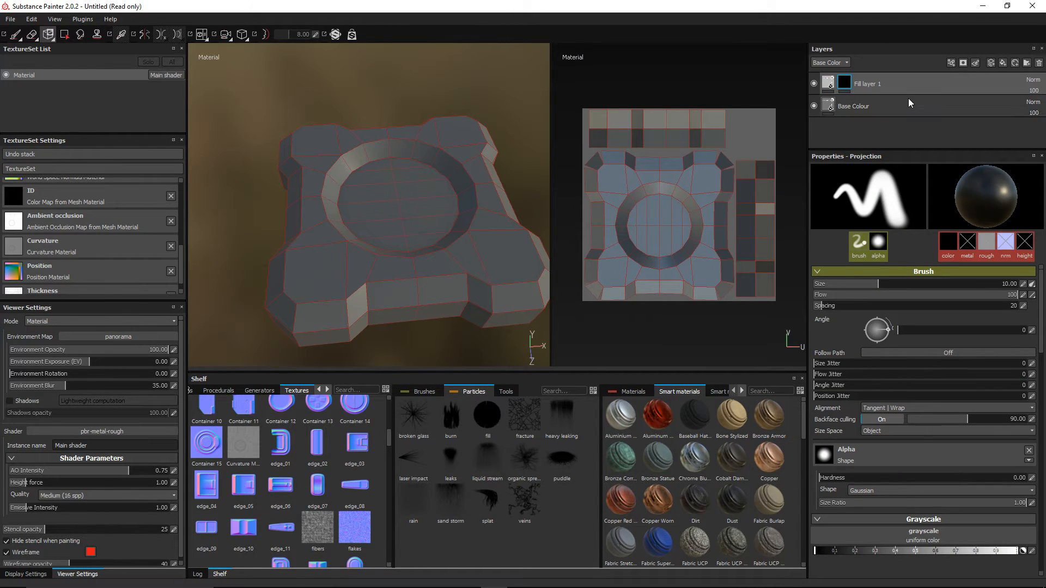
pyautogui.click(828, 82)
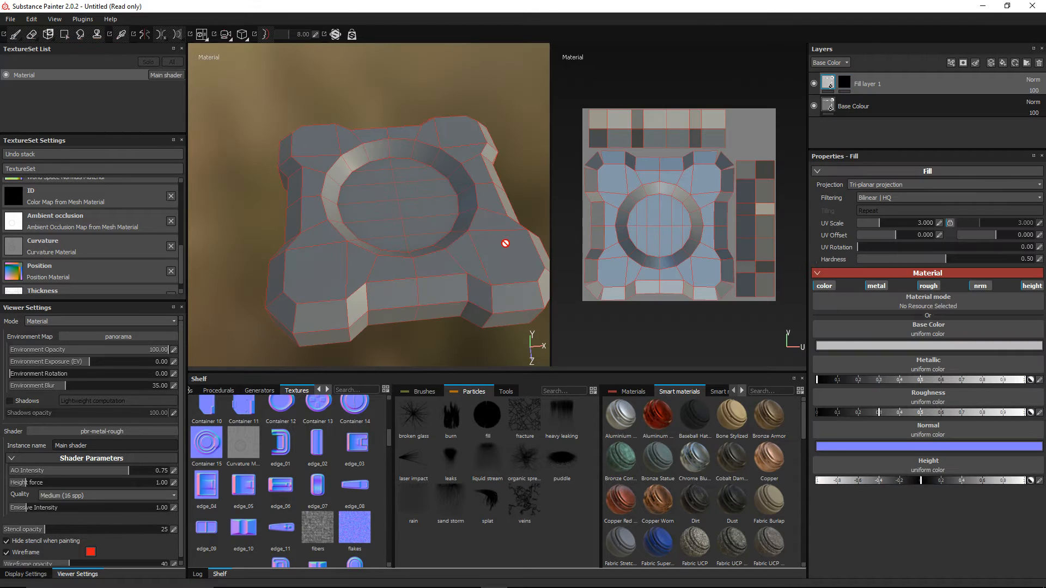
pyautogui.keyDown('alt'); pyautogui.moveTo(483, 247); pyautogui.dragTo(473, 248); pyautogui.keyUp('alt')
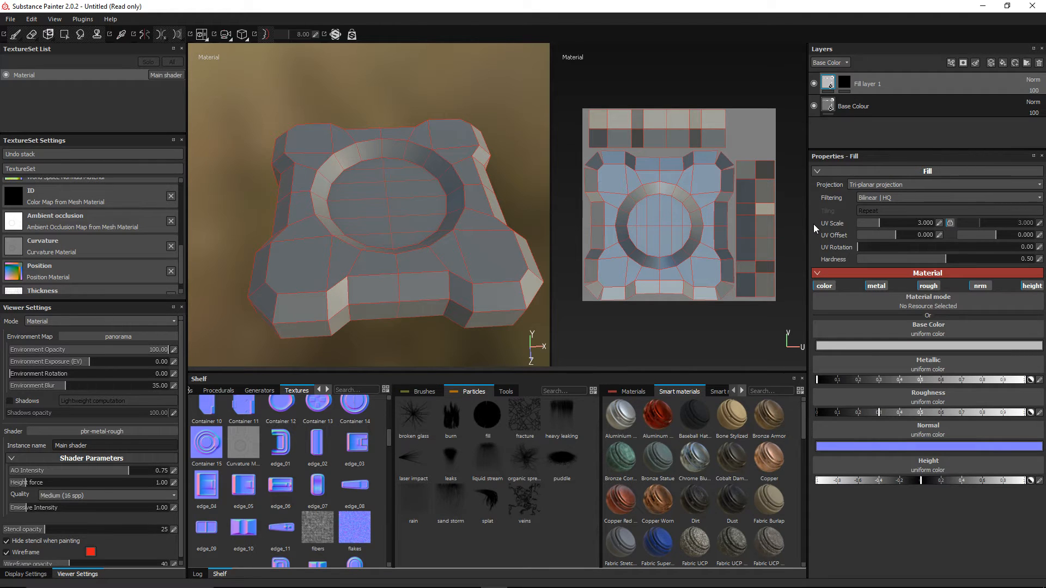
# Turn off the wireframe overlay on the mesh and UV layout
pyautogui.click(26, 553)
pyautogui.click(7, 553)
pyautogui.click(7, 554)
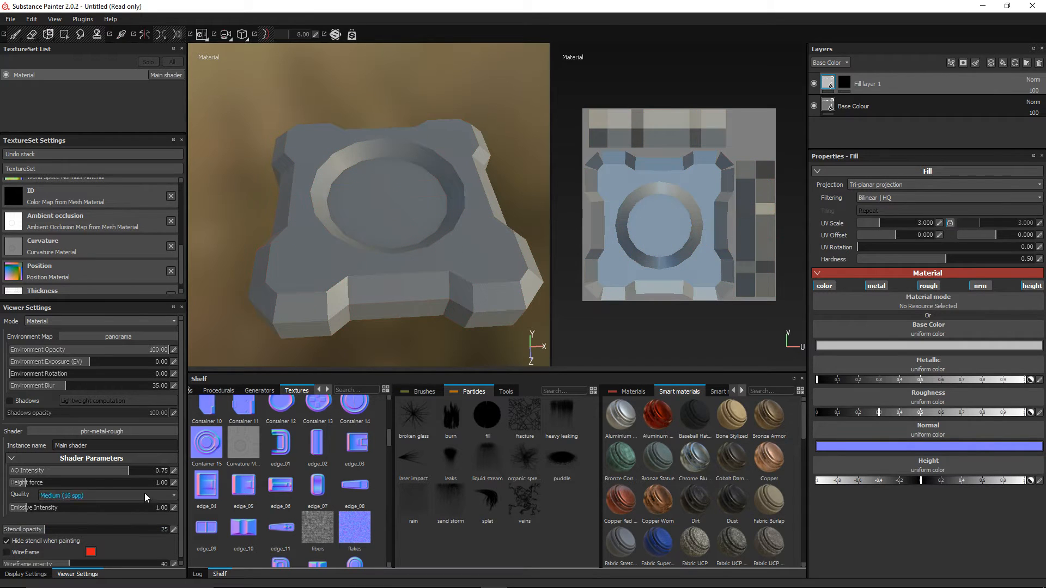
pyautogui.click(6, 553)
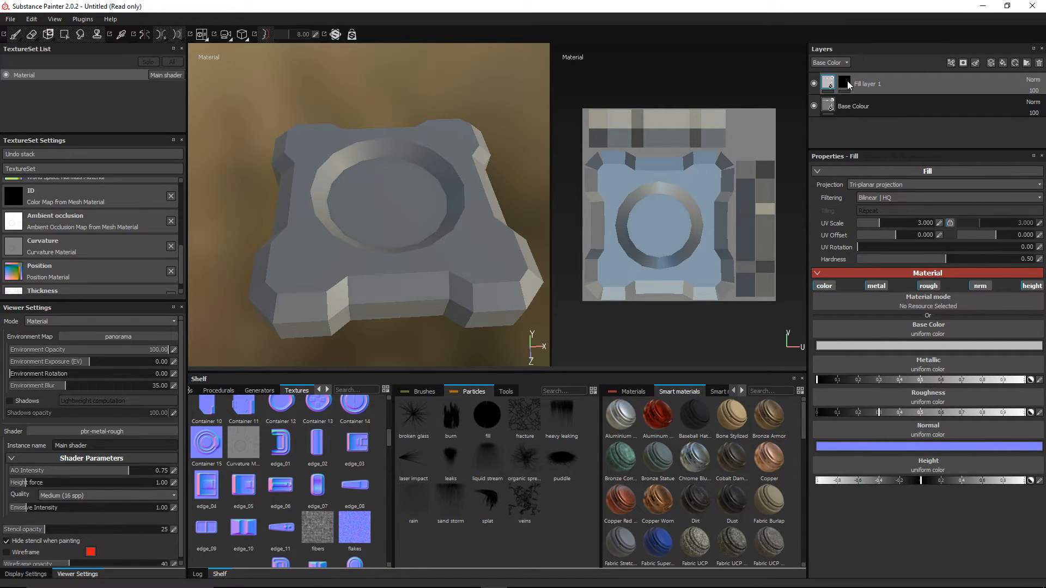
# Remove the black mask from the upper fill layer
pyautogui.press('3')
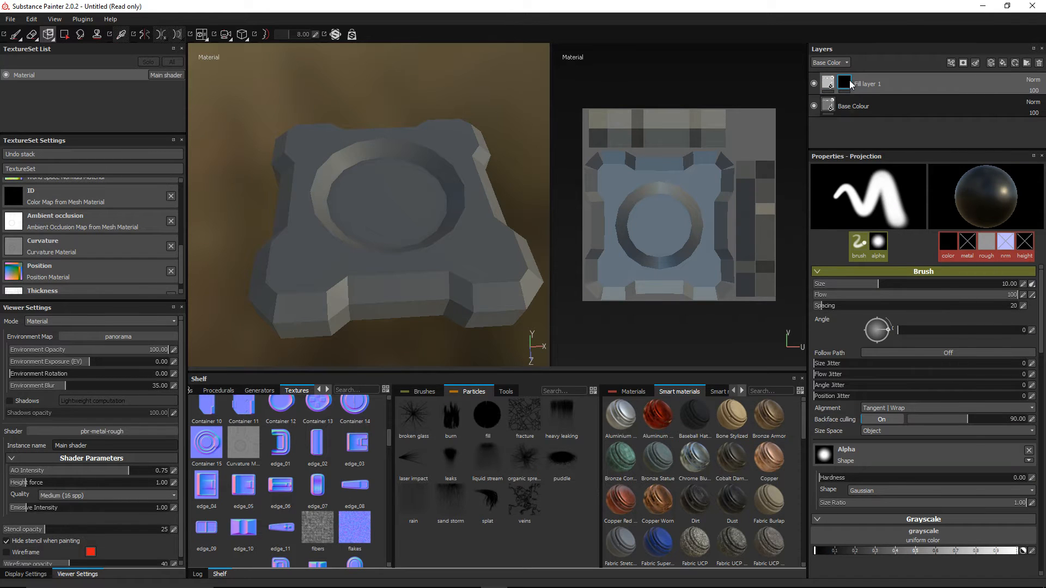
pyautogui.rightClick(851, 85)
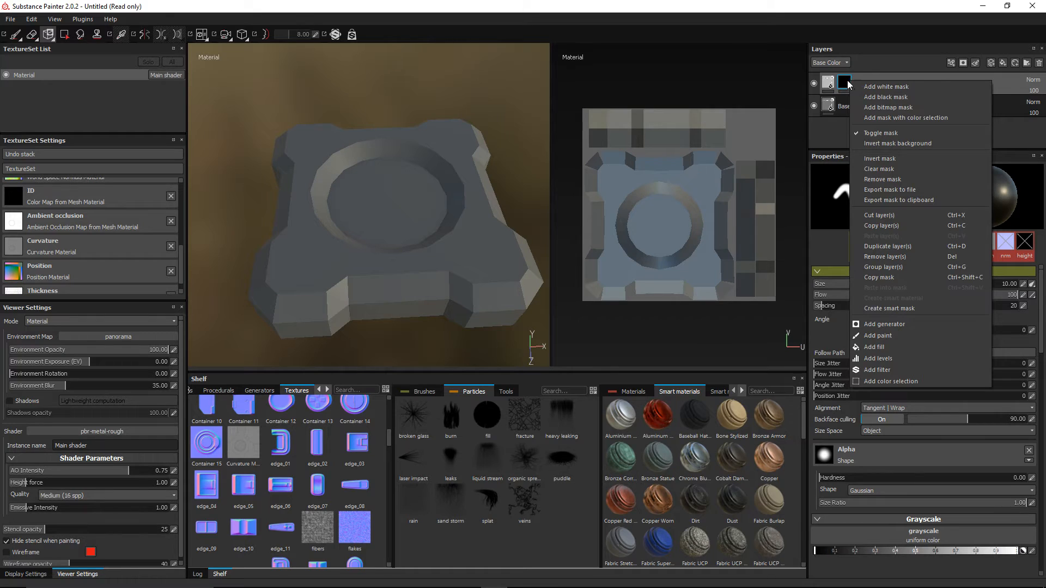
pyautogui.click(844, 85)
pyautogui.rightClick(829, 85)
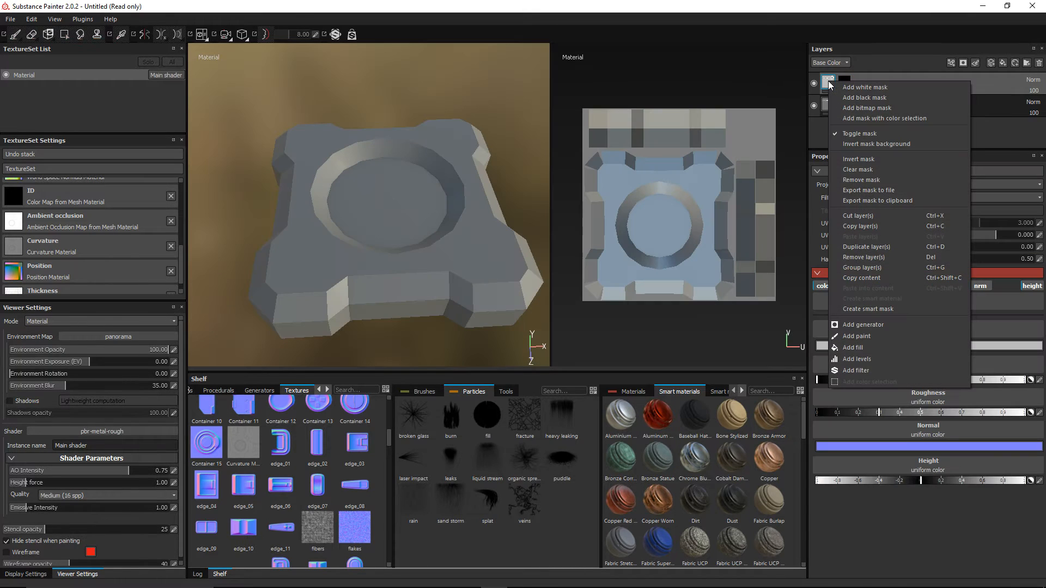
pyautogui.click(871, 178)
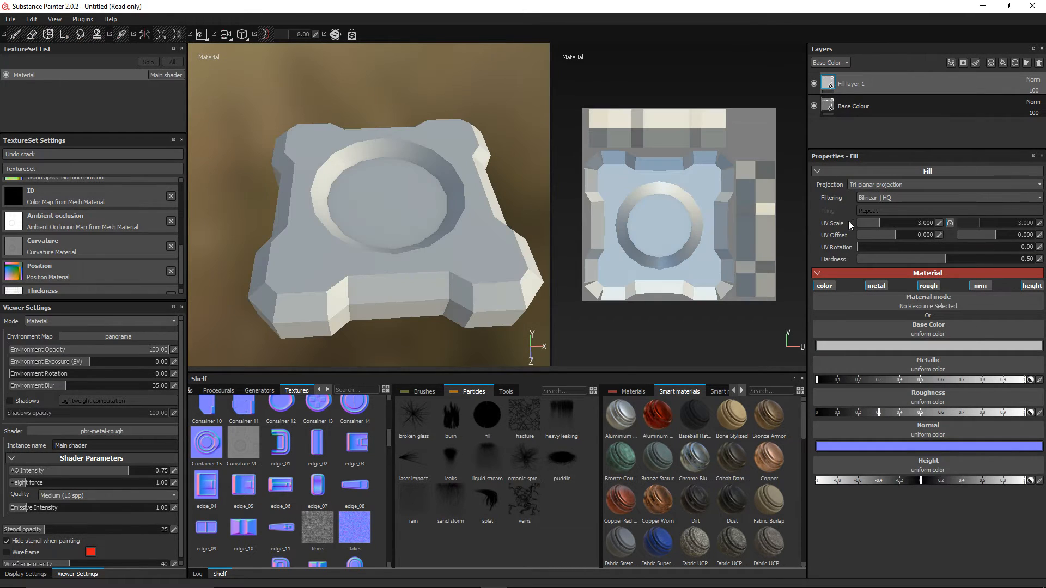
# Apply the Dirt smart mask to the upper fill layer
pyautogui.click(742, 391)
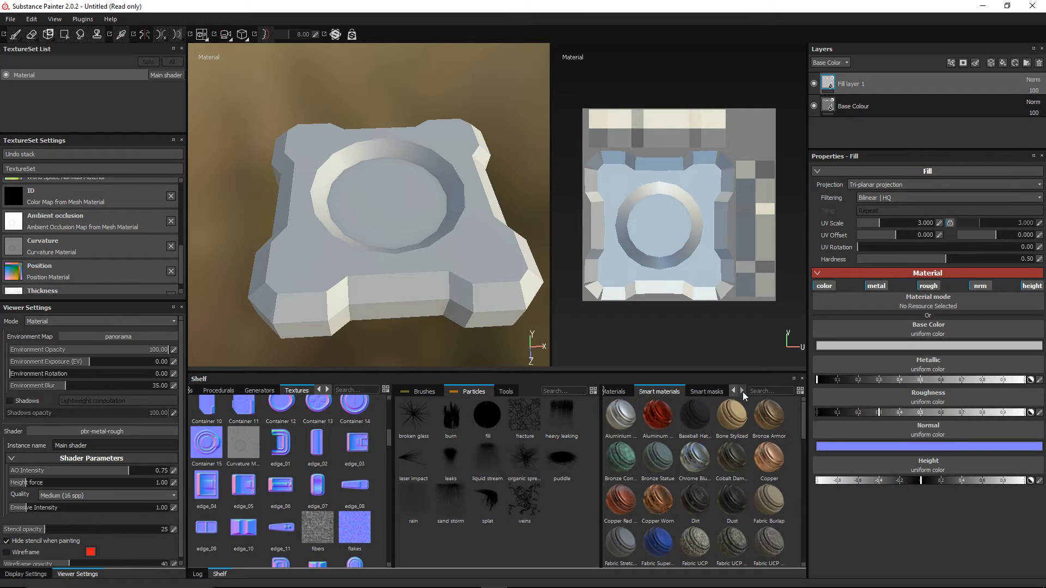
pyautogui.click(713, 392)
pyautogui.moveTo(732, 415); pyautogui.dragTo(767, 356)
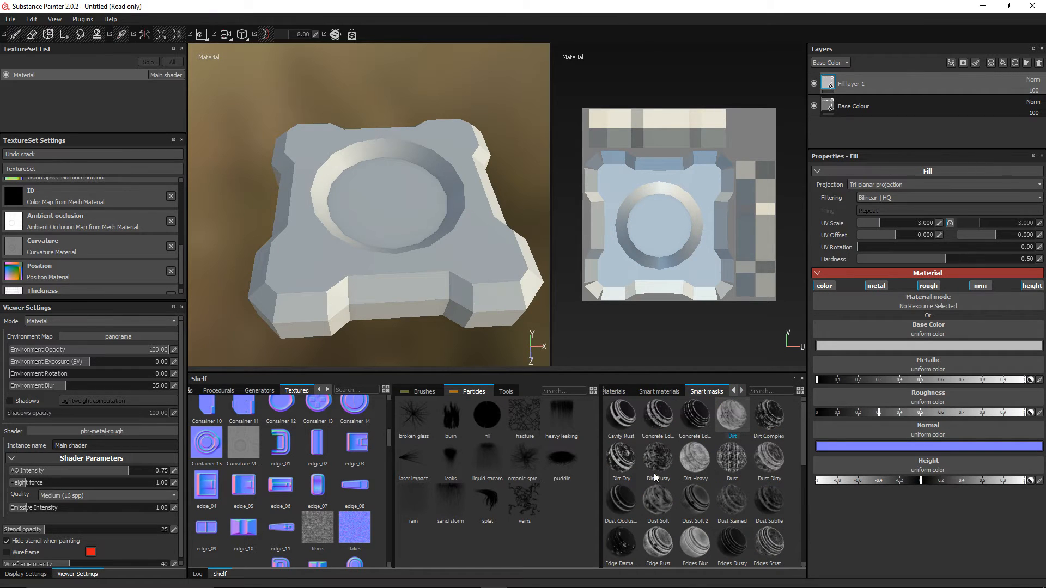
pyautogui.moveTo(646, 469)
pyautogui.scroll(-2, 802, 459)
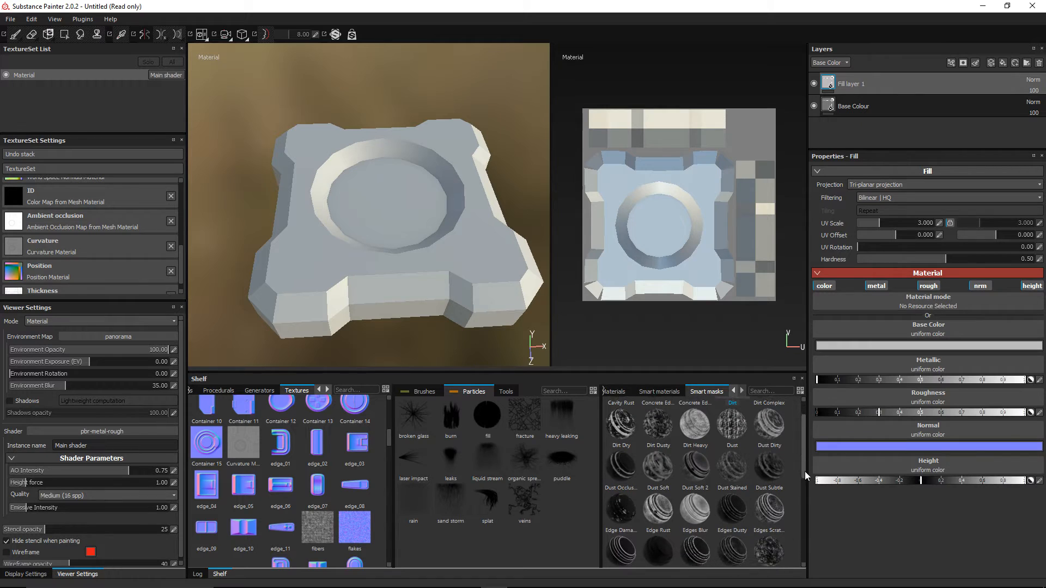
pyautogui.moveTo(805, 472); pyautogui.dragTo(820, 446)
pyautogui.moveTo(728, 407); pyautogui.dragTo(861, 82)
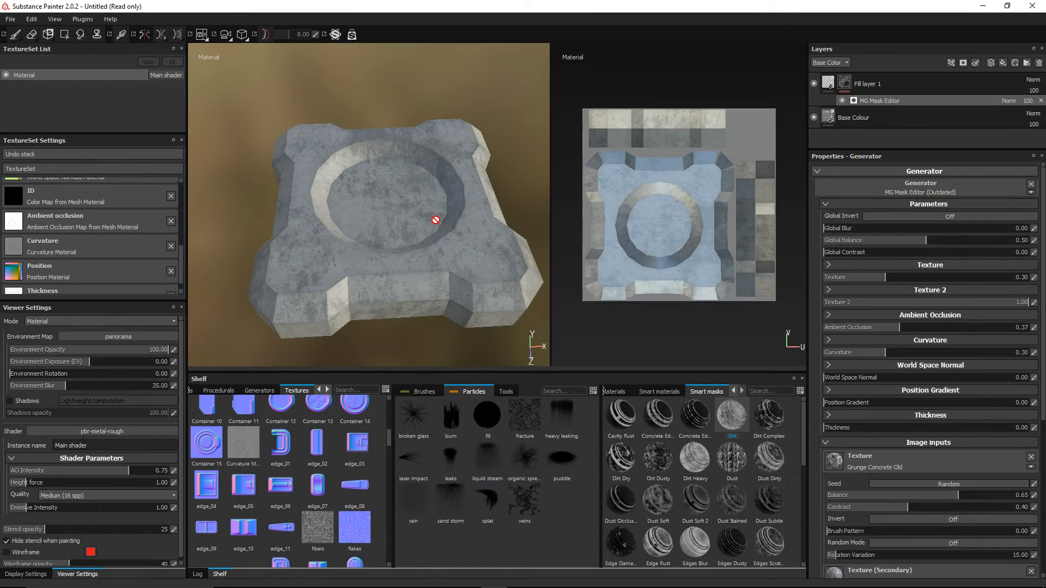
# Set the dirt mask generator's Global Balance to 0.65 and try a slight Global Blur
pyautogui.keyDown('alt'); pyautogui.moveTo(432, 220); pyautogui.dragTo(392, 253); pyautogui.keyUp('alt')
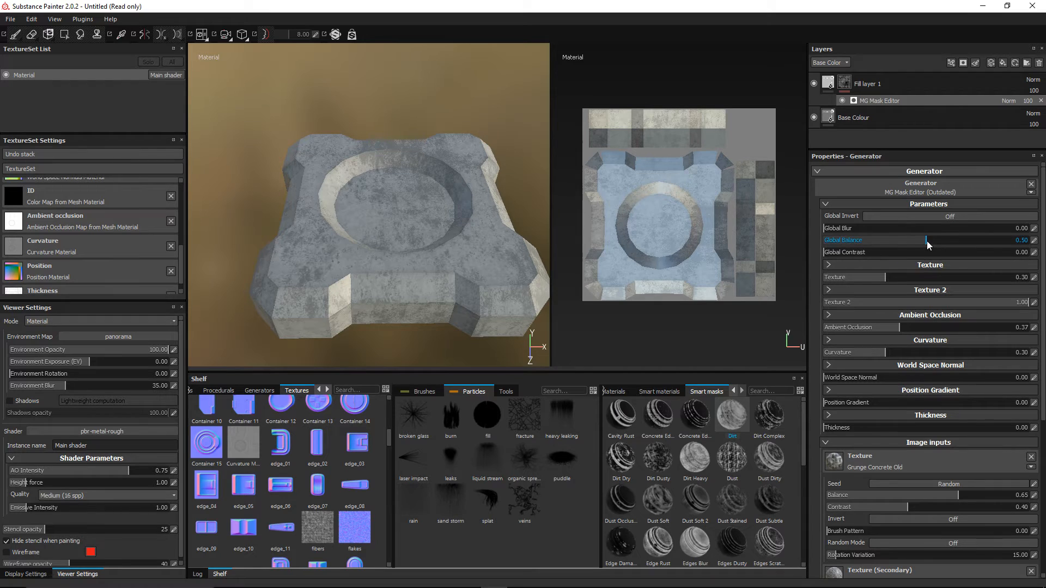
pyautogui.moveTo(926, 241); pyautogui.dragTo(955, 236)
pyautogui.moveTo(831, 231)
pyautogui.mouseDown()
pyautogui.moveTo(863, 230)
pyautogui.moveTo(818, 230)
pyautogui.moveTo(837, 230)
pyautogui.mouseUp()
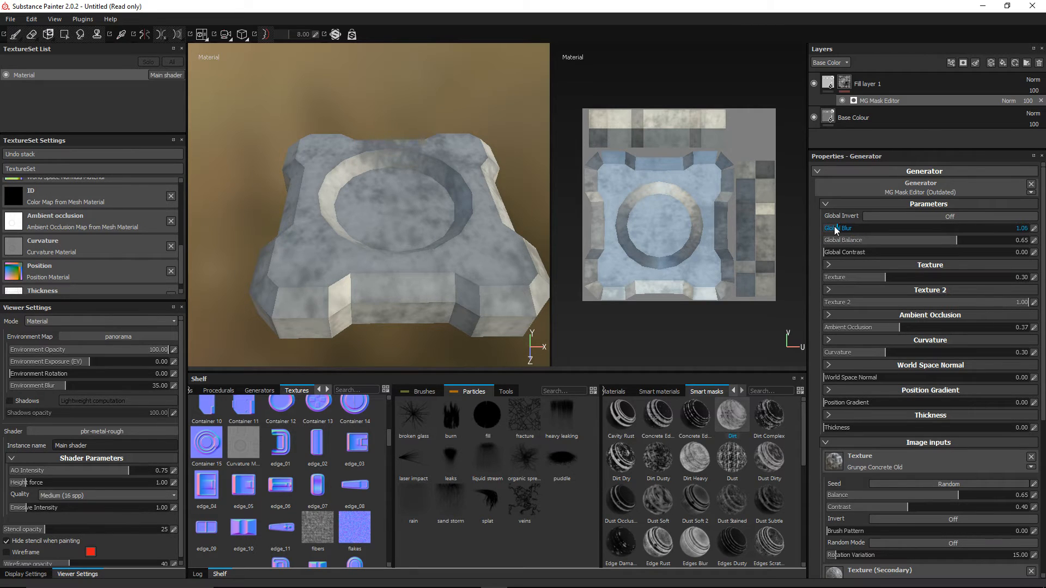
# Examine the mask generator's parameters and image inputs, and inspect the dirt on the mesh from different angles
pyautogui.scroll(-3, 884, 354)
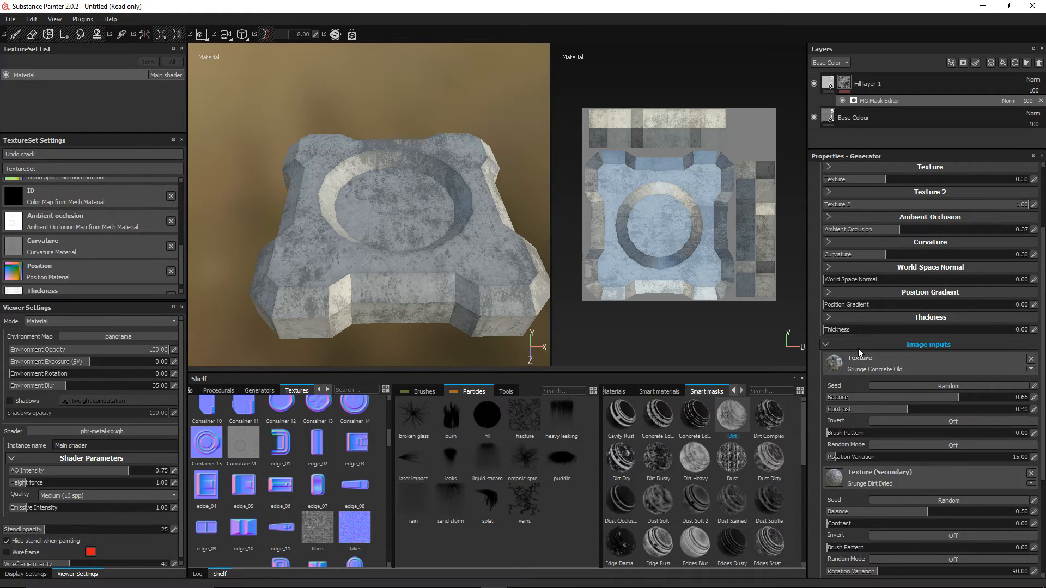
pyautogui.scroll(-3, 863, 396)
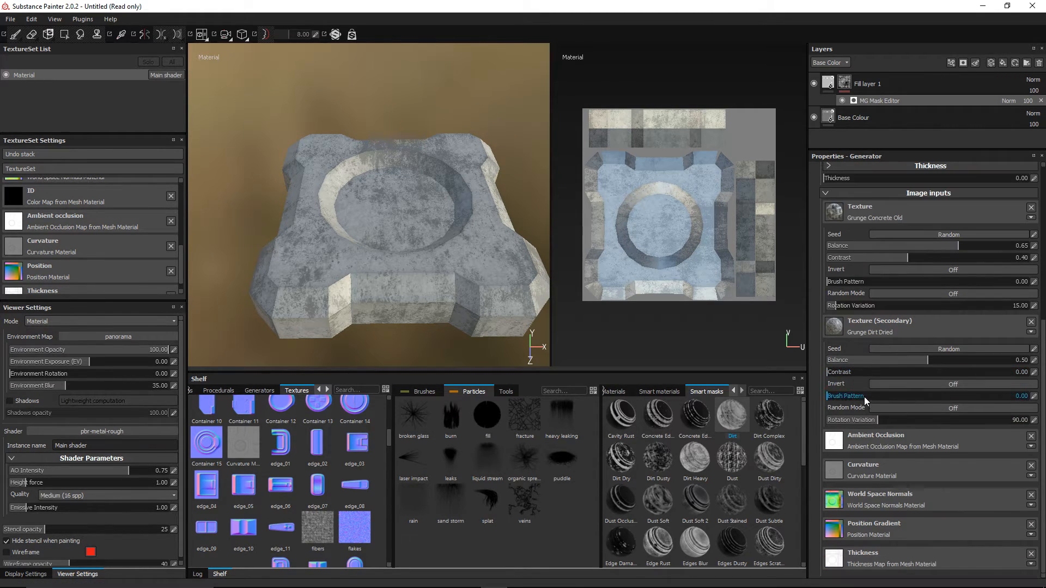
pyautogui.scroll(4, 888, 461)
pyautogui.scroll(3, 888, 460)
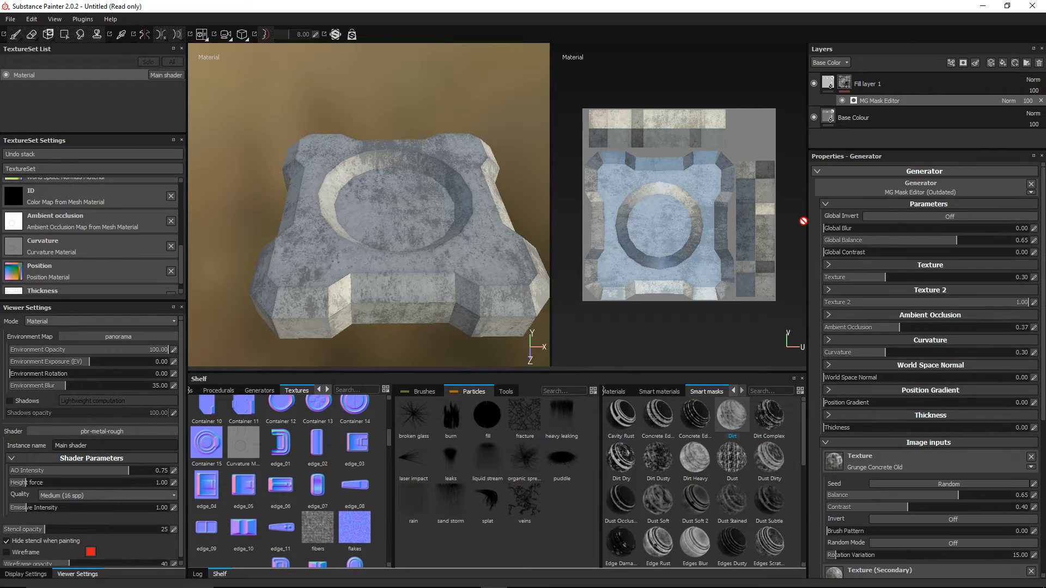
pyautogui.keyDown('alt'); pyautogui.moveTo(444, 221); pyautogui.dragTo(490, 212); pyautogui.keyUp('alt')
pyautogui.keyDown('alt'); pyautogui.moveTo(490, 213); pyautogui.dragTo(470, 224, button='middle'); pyautogui.keyUp('alt')
pyautogui.keyDown('alt'); pyautogui.moveTo(470, 224); pyautogui.dragTo(458, 209); pyautogui.keyUp('alt')
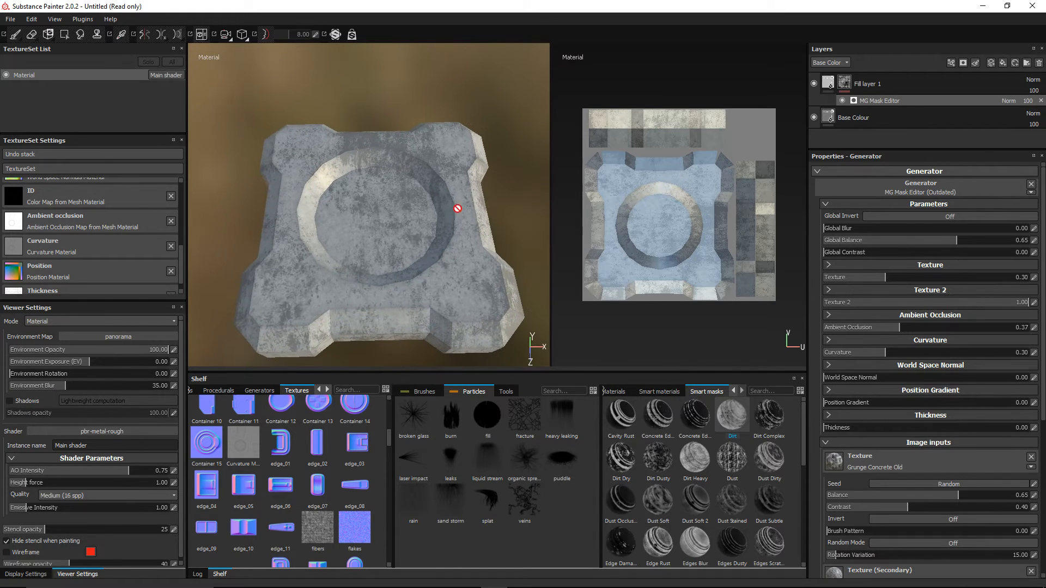
# Switch Fill layer 1 from tri-planar to UV projection and check the dirt along the mesh's side faces
pyautogui.click(827, 85)
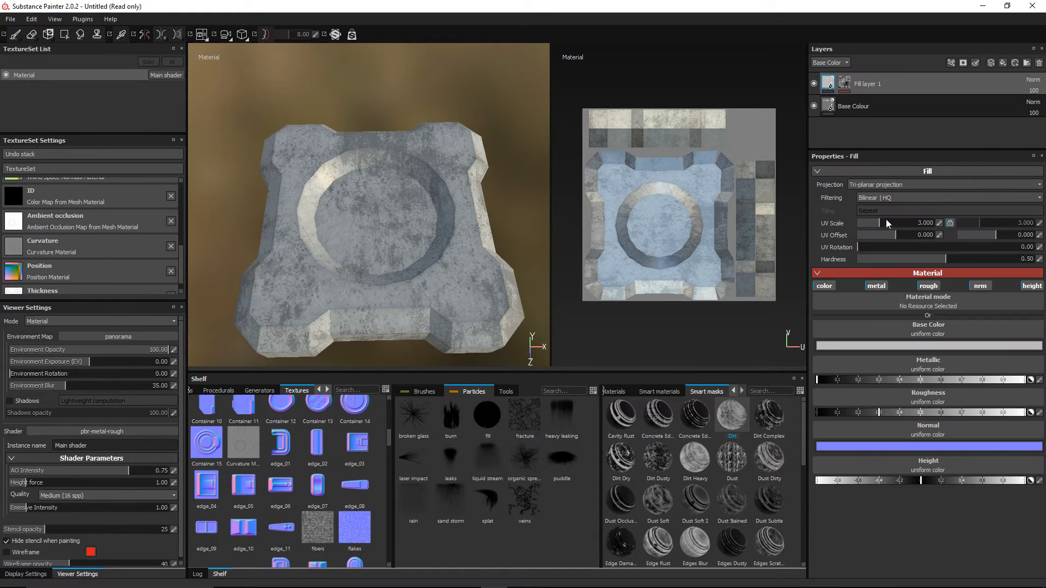
pyautogui.click(875, 185)
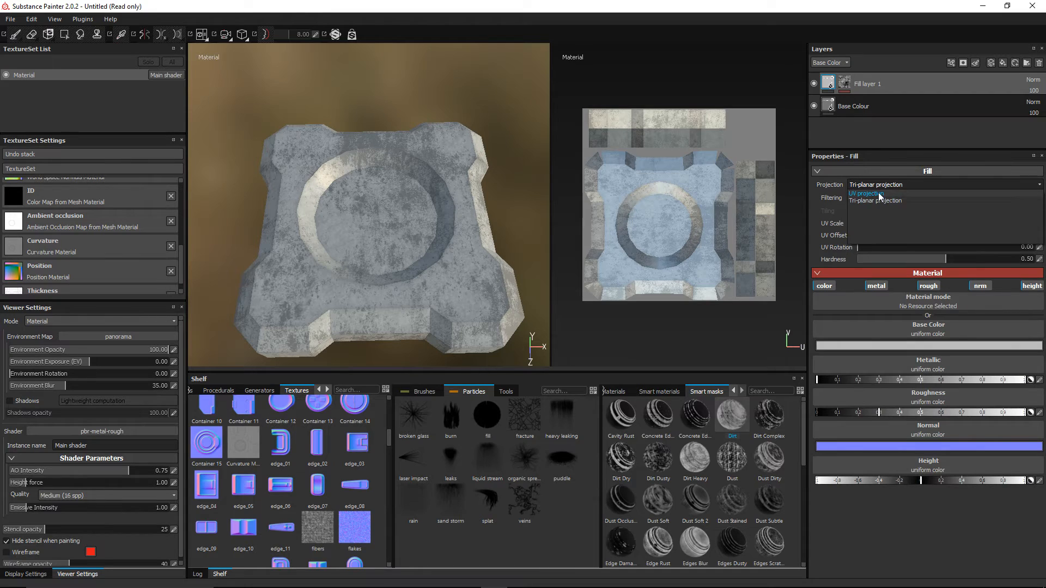
pyautogui.click(871, 194)
pyautogui.keyDown('alt'); pyautogui.moveTo(479, 297); pyautogui.dragTo(479, 218); pyautogui.keyUp('alt')
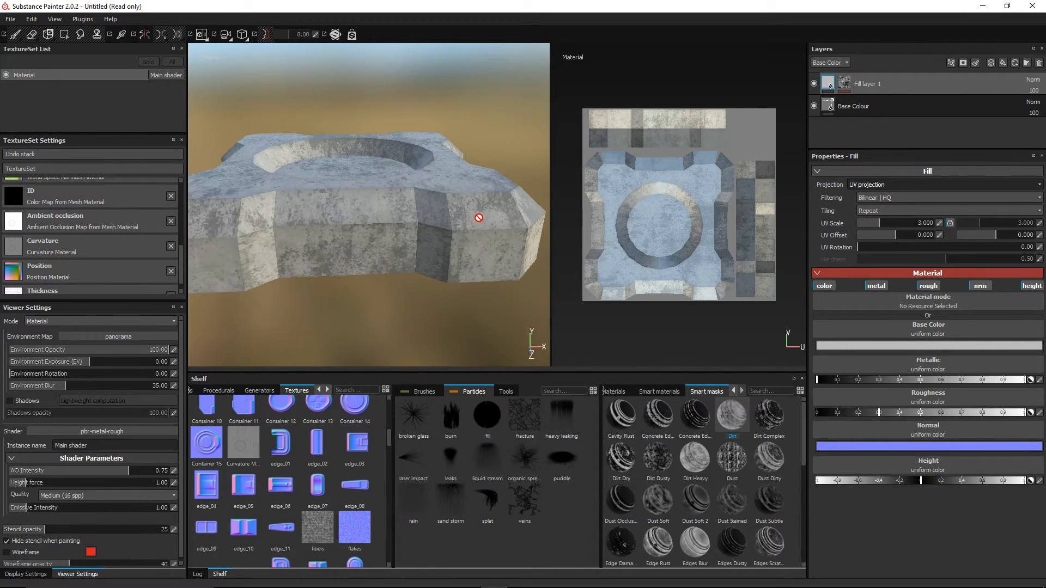
pyautogui.scroll(2, 479, 218)
# Open Fill layer 1's MG Mask Editor generator and examine its parameters and all of its image inputs
pyautogui.click(849, 86)
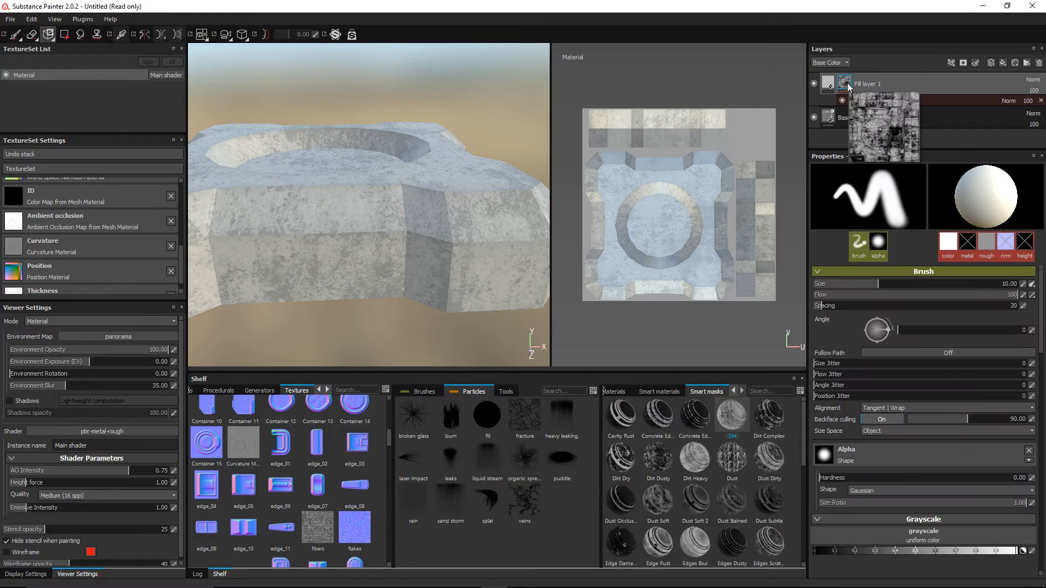
pyautogui.click(872, 100)
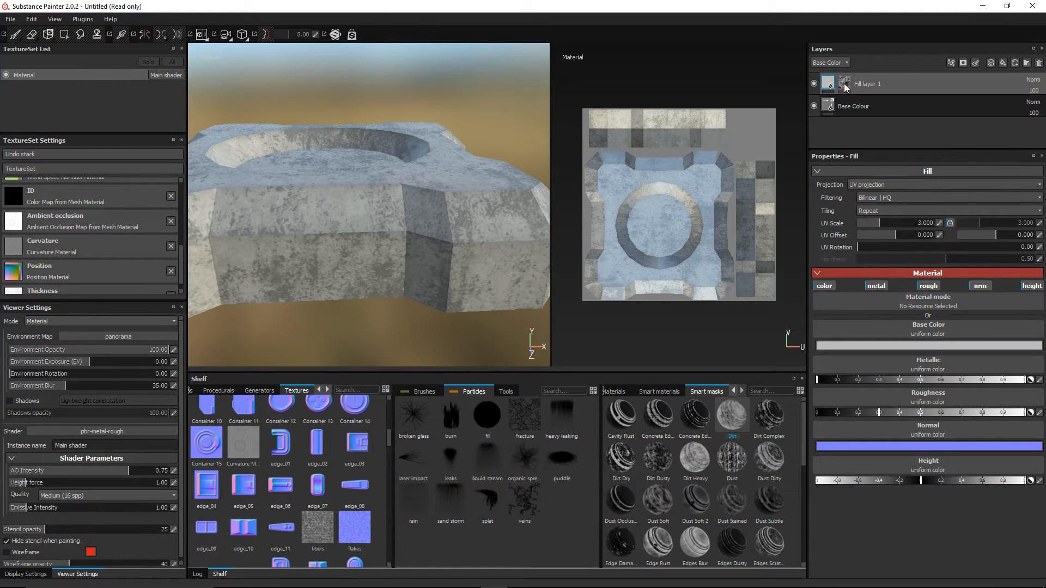
pyautogui.click(845, 83)
pyautogui.click(861, 100)
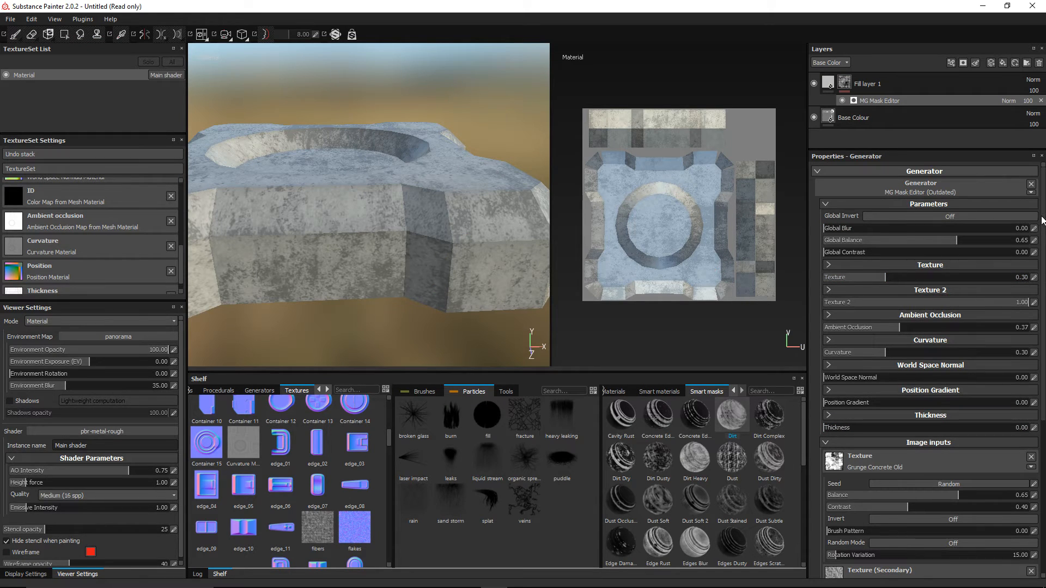
pyautogui.scroll(-3, 929, 371)
pyautogui.scroll(-4, 929, 370)
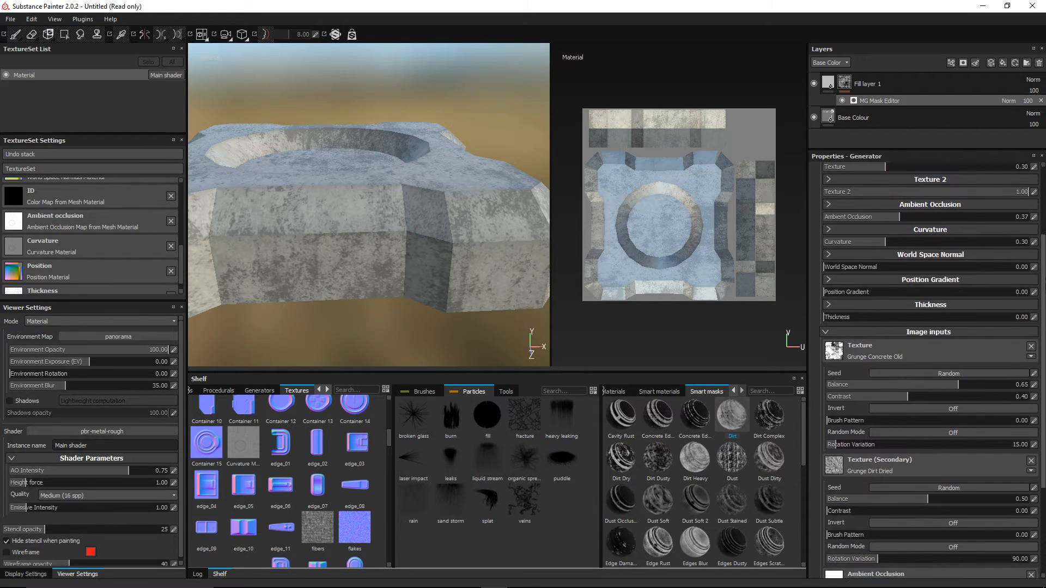
pyautogui.scroll(-3, 929, 371)
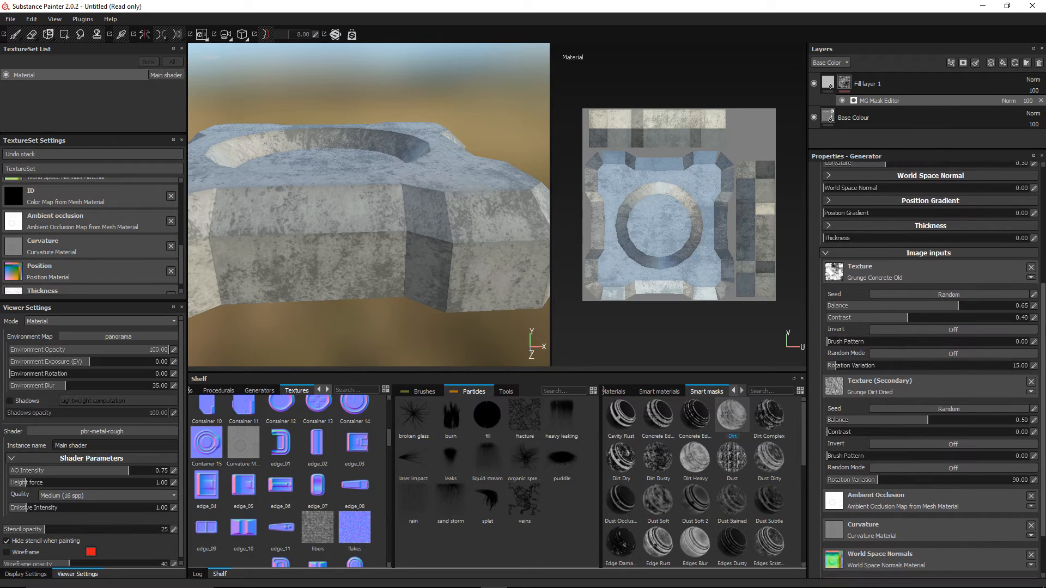
pyautogui.scroll(10, 929, 370)
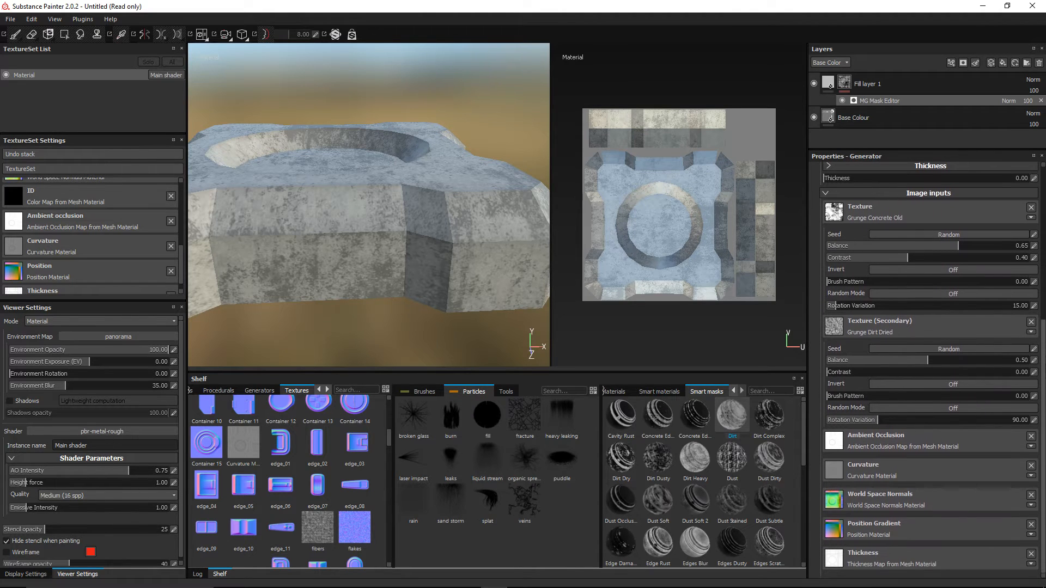
# Inspect the dirt on the mesh's top face and circular recess up close and from above
pyautogui.keyDown('alt'); pyautogui.moveTo(473, 187); pyautogui.dragTo(434, 173); pyautogui.keyUp('alt')
pyautogui.keyDown('alt'); pyautogui.moveTo(387, 103); pyautogui.dragTo(393, 192, button='right'); pyautogui.keyUp('alt')
pyautogui.keyDown('alt'); pyautogui.moveTo(393, 191); pyautogui.dragTo(441, 173); pyautogui.keyUp('alt')
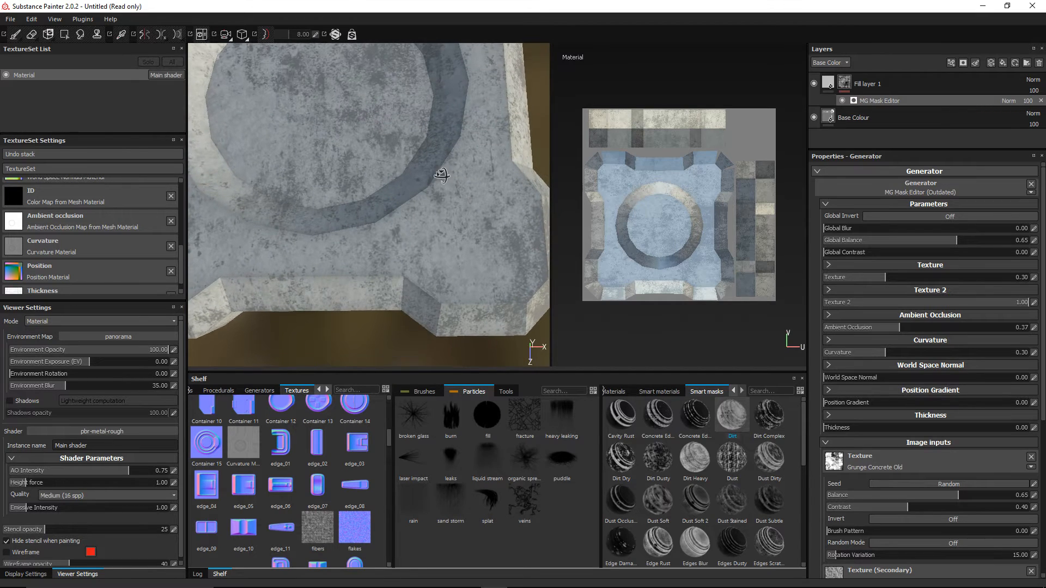
pyautogui.keyDown('alt'); pyautogui.moveTo(441, 173); pyautogui.dragTo(467, 164, button='right'); pyautogui.keyUp('alt')
pyautogui.keyDown('alt'); pyautogui.moveTo(401, 144); pyautogui.dragTo(362, 134, button='right'); pyautogui.keyUp('alt')
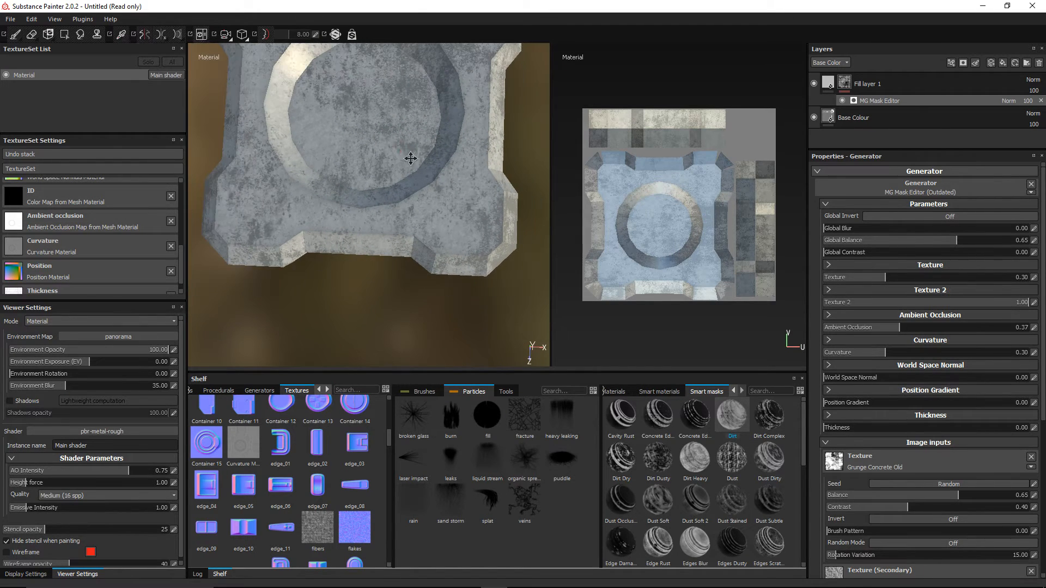
pyautogui.keyDown('alt'); pyautogui.moveTo(363, 134); pyautogui.dragTo(390, 194, button='middle'); pyautogui.keyUp('alt')
pyautogui.keyDown('alt'); pyautogui.moveTo(391, 194); pyautogui.dragTo(393, 198); pyautogui.keyUp('alt')
pyautogui.keyDown('alt'); pyautogui.moveTo(393, 198); pyautogui.dragTo(387, 219, button='middle'); pyautogui.keyUp('alt')
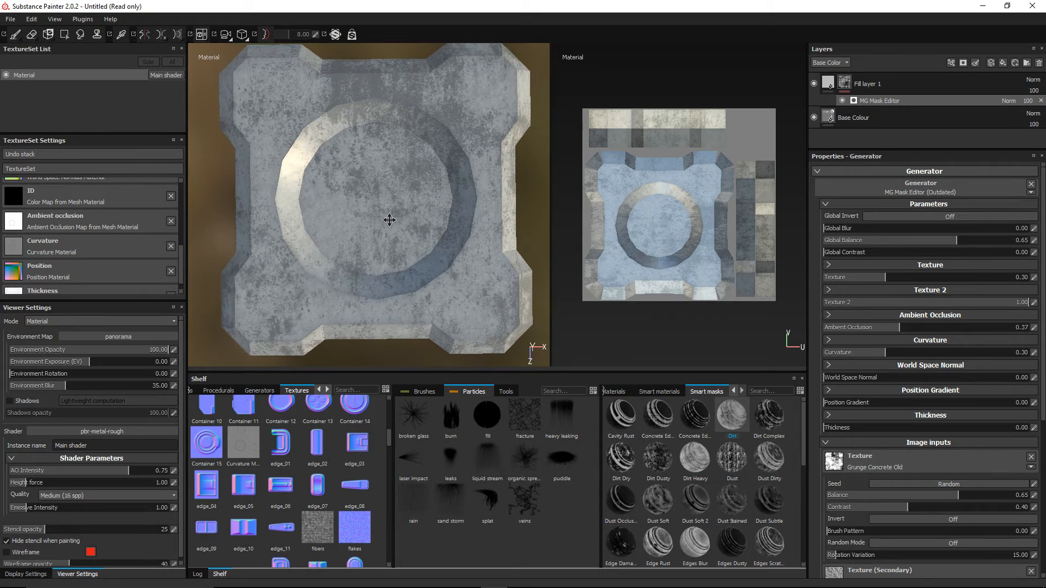
# Disable the normal, roughness and metallic channels of Fill layer 1, keeping only colour and height
pyautogui.click(827, 84)
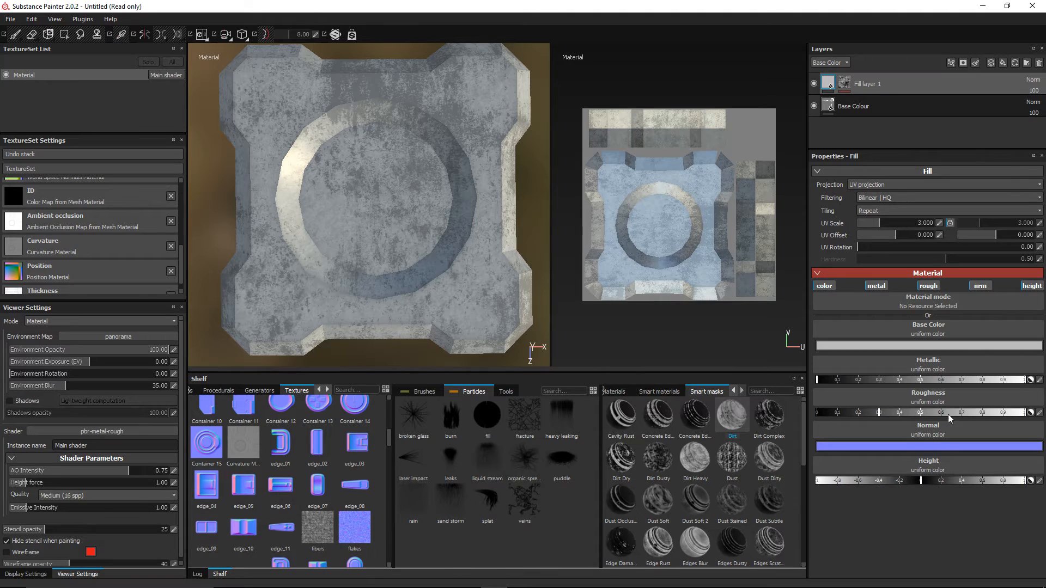
pyautogui.click(980, 286)
pyautogui.click(929, 286)
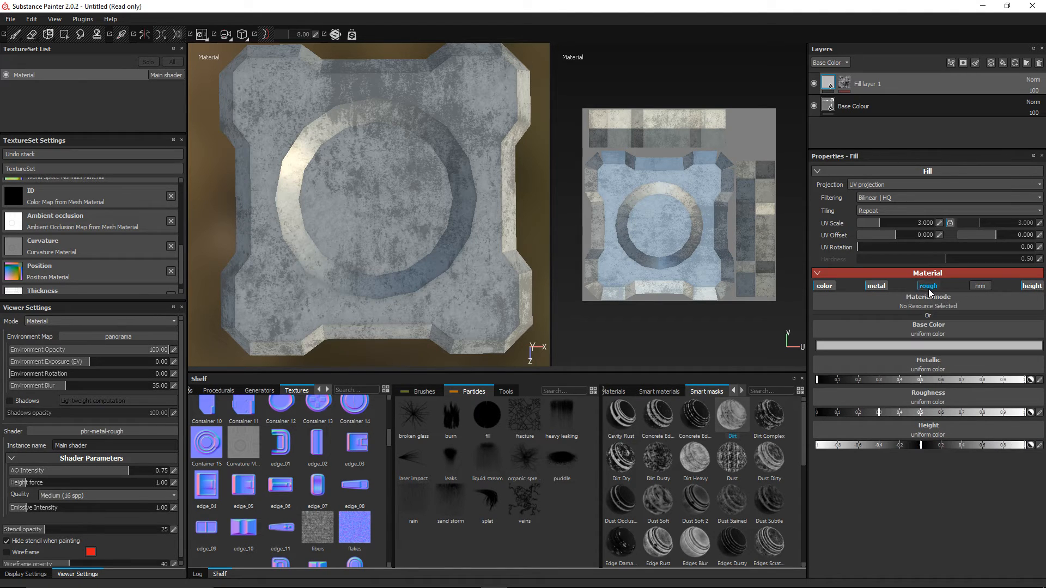
pyautogui.click(877, 287)
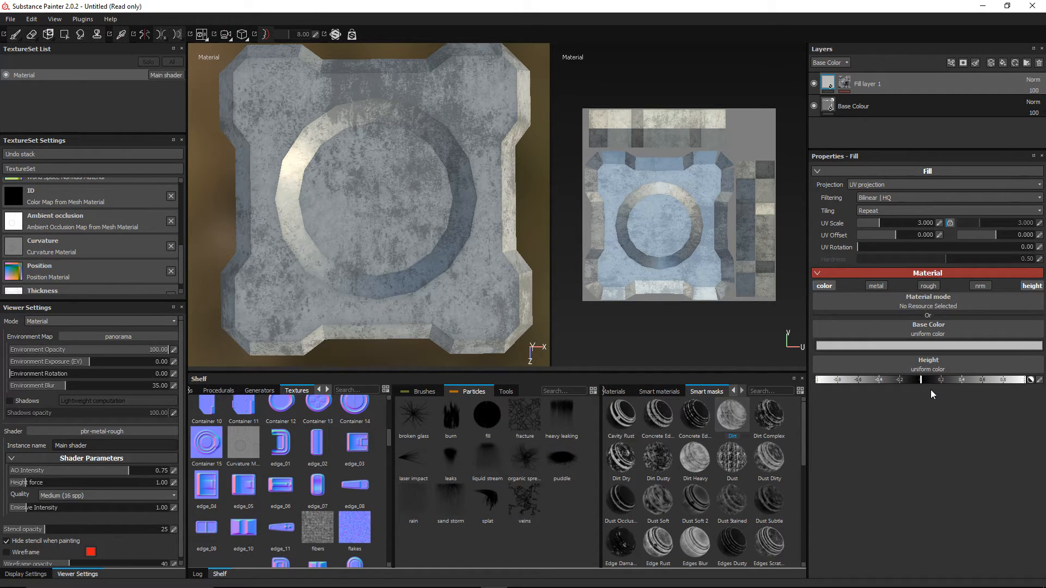
# Raise Fill layer 1's height slightly above zero, then re-enable its roughness channel and set roughness to maximum
pyautogui.moveTo(920, 380)
pyautogui.mouseDown()
pyautogui.moveTo(958, 380)
pyautogui.moveTo(938, 380)
pyautogui.mouseUp()
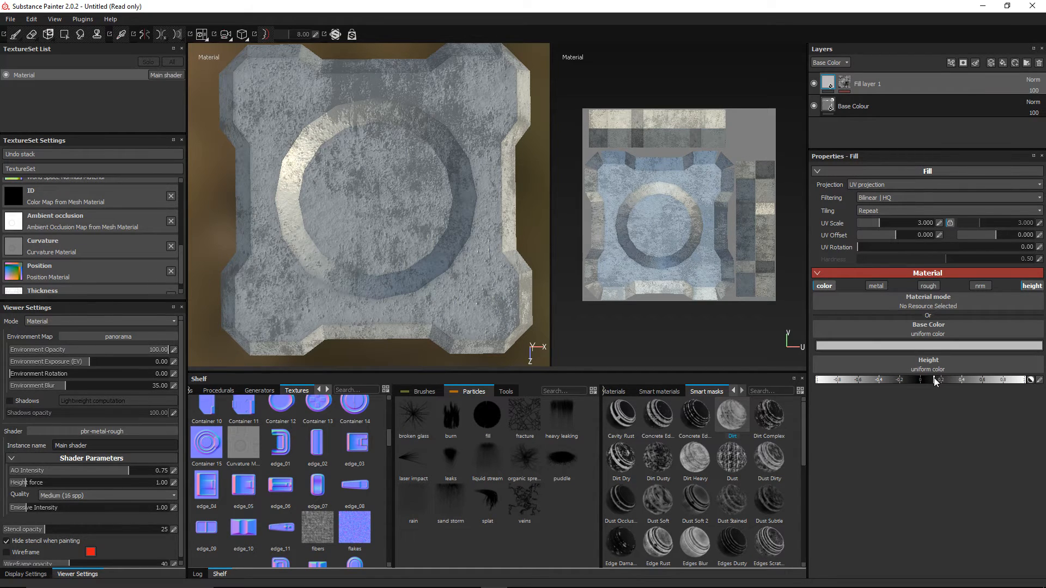
pyautogui.moveTo(938, 381)
pyautogui.mouseDown()
pyautogui.moveTo(1029, 381)
pyautogui.moveTo(944, 383)
pyautogui.mouseUp()
pyautogui.moveTo(937, 379); pyautogui.dragTo(933, 380)
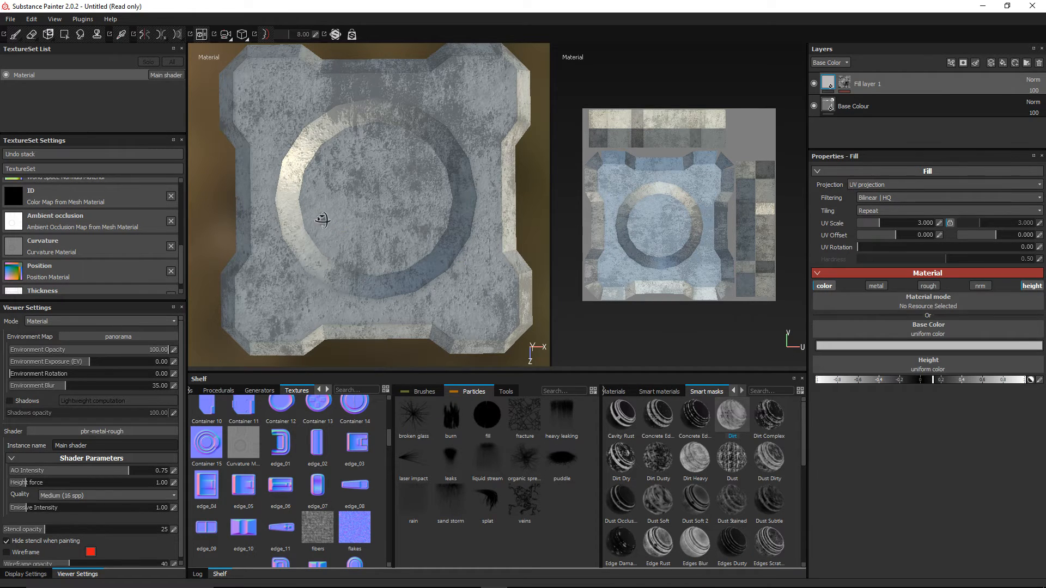
pyautogui.keyDown('alt'); pyautogui.moveTo(325, 221); pyautogui.dragTo(343, 129); pyautogui.keyUp('alt')
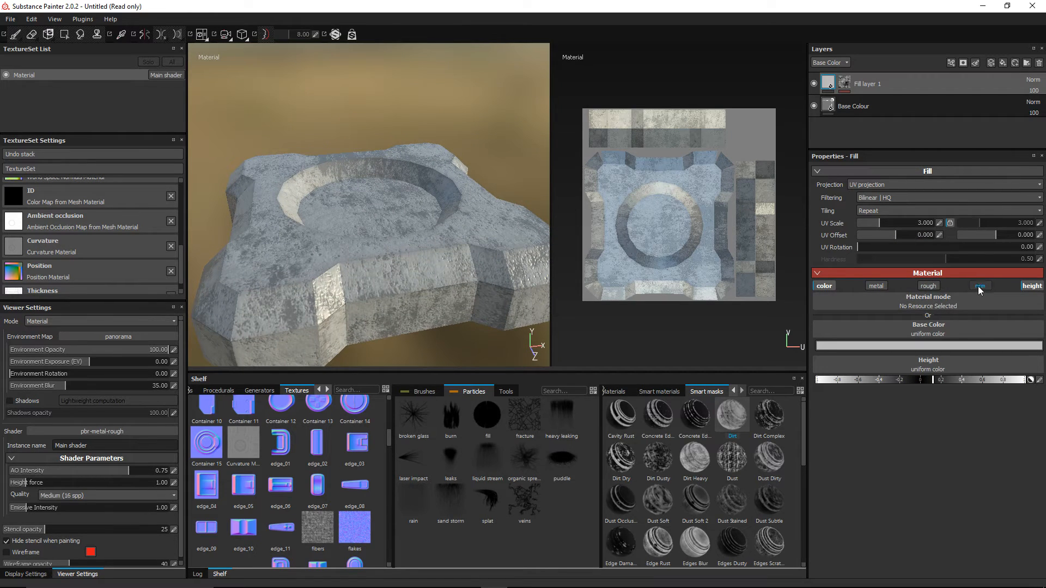
pyautogui.click(931, 285)
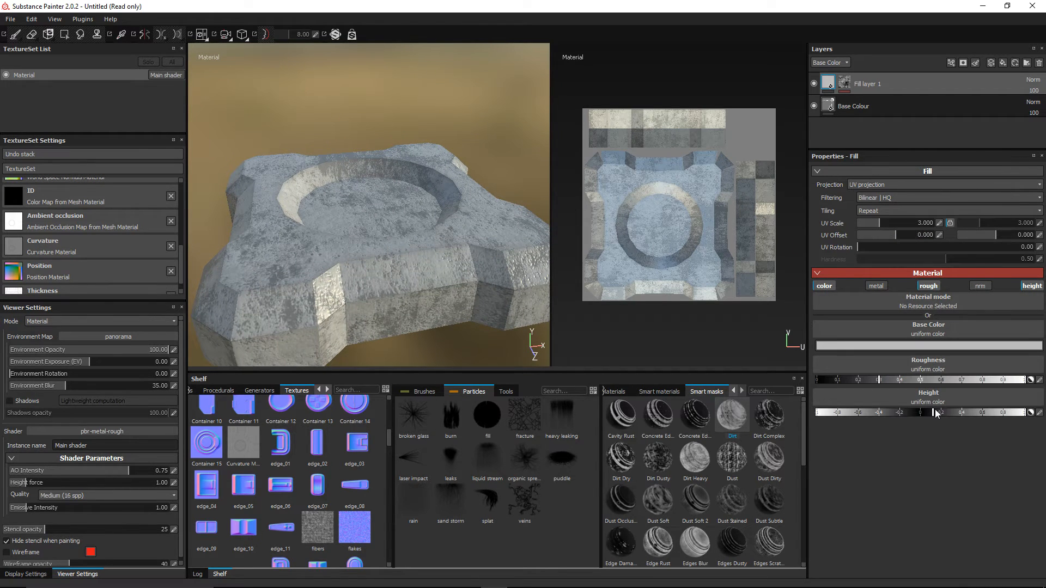
pyautogui.moveTo(884, 380); pyautogui.dragTo(1043, 381)
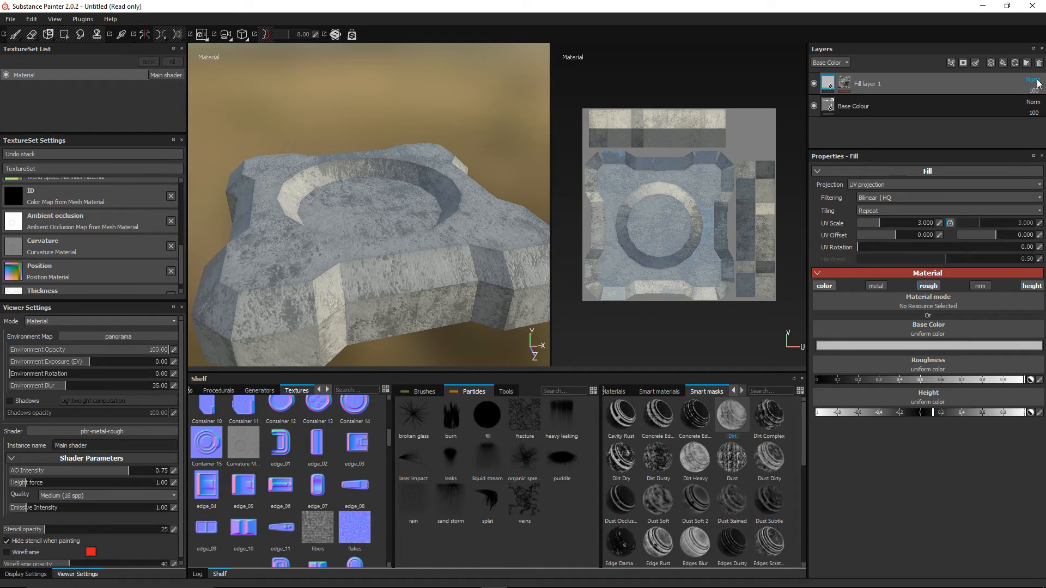
# Try adjusting Fill layer 1's opacity in the Height channel and again in the Base Color channel
pyautogui.click(829, 63)
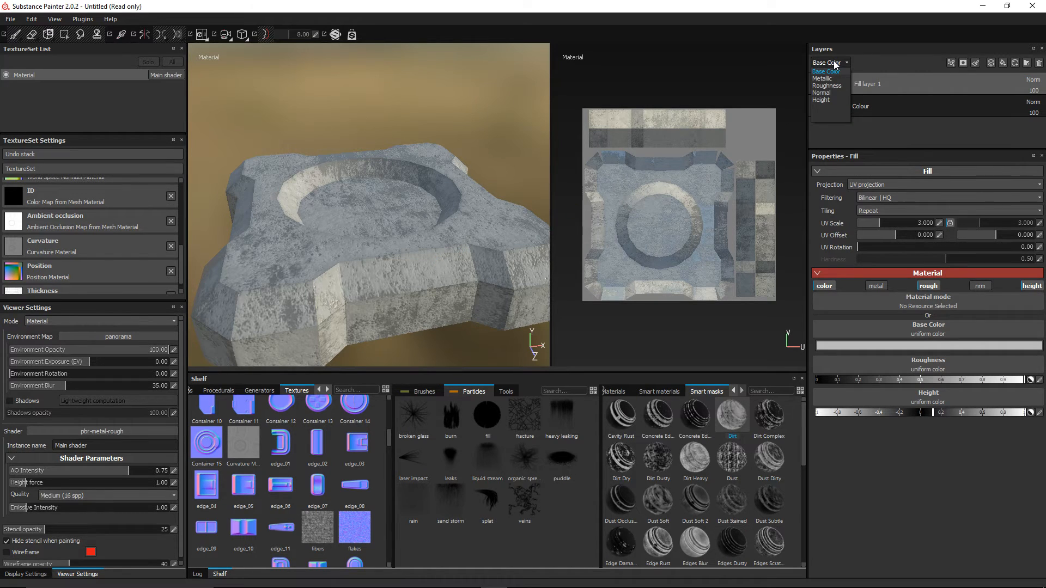
pyautogui.click(834, 100)
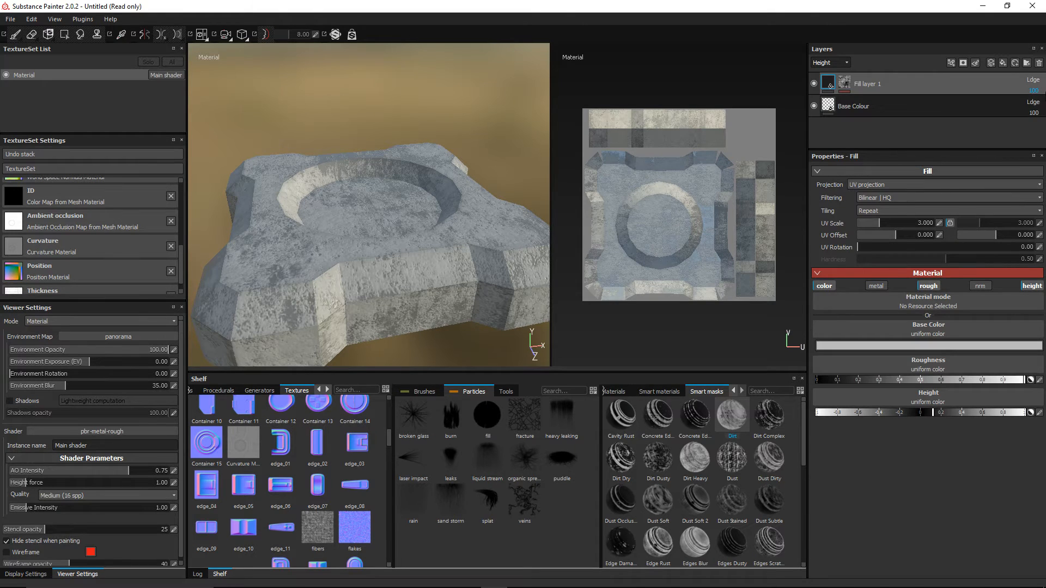
pyautogui.doubleClick(878, 85)
pyautogui.click(1034, 91)
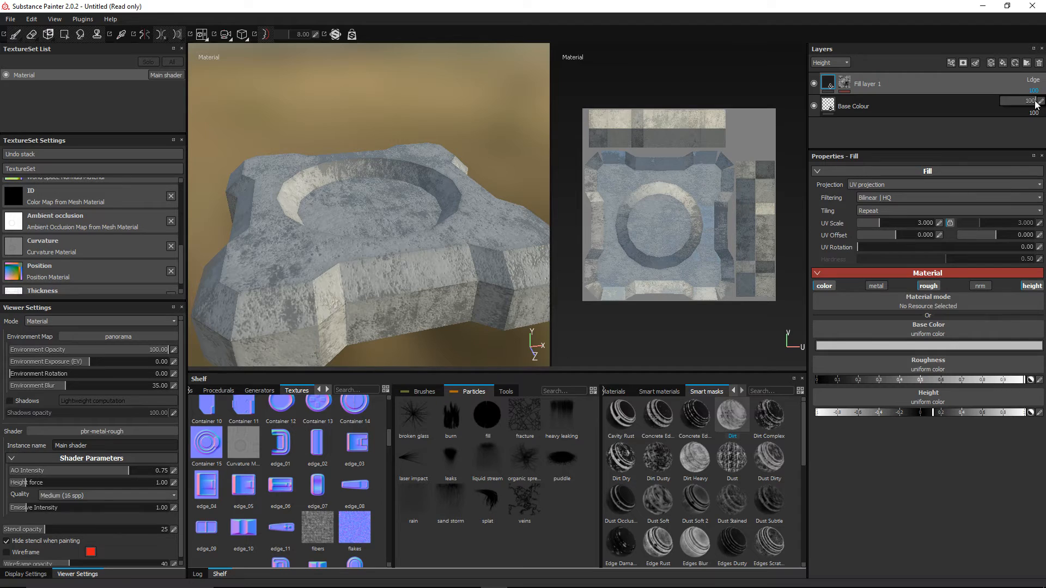
pyautogui.moveTo(1036, 104)
pyautogui.mouseDown()
pyautogui.moveTo(983, 104)
pyautogui.moveTo(1045, 104)
pyautogui.mouseUp()
pyautogui.click(885, 85)
pyautogui.click(832, 62)
pyautogui.click(837, 71)
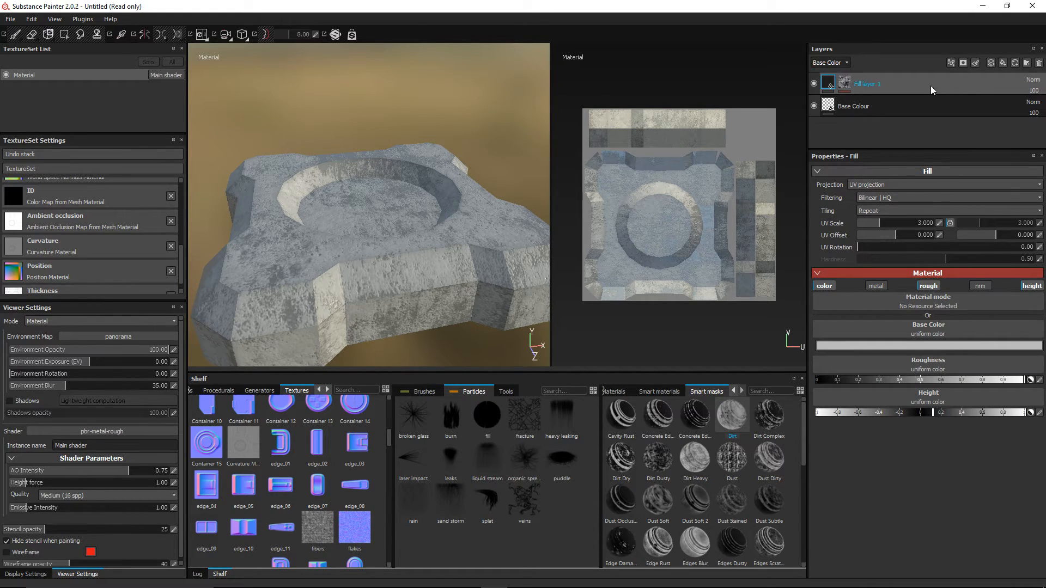
pyautogui.click(1034, 91)
pyautogui.moveTo(1037, 104)
pyautogui.mouseDown()
pyautogui.moveTo(985, 100)
pyautogui.moveTo(1036, 100)
pyautogui.mouseUp()
# Inspect the dirt relief and colour on the mesh's top face from above at different distances
pyautogui.keyDown('alt'); pyautogui.moveTo(410, 196); pyautogui.dragTo(388, 266); pyautogui.keyUp('alt')
pyautogui.scroll(-3, 393, 238)
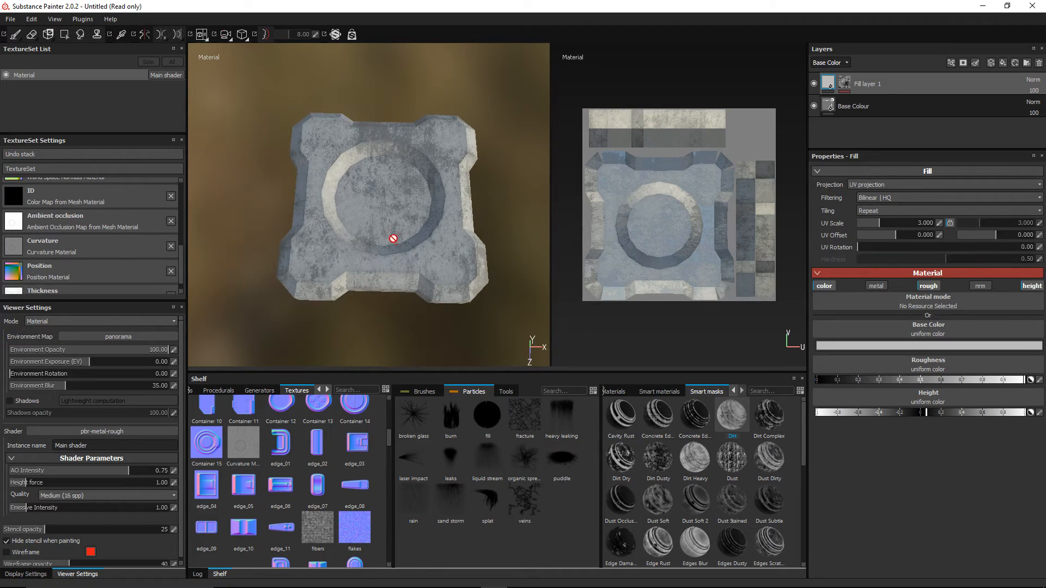
pyautogui.moveTo(392, 221)
pyautogui.keyDown('alt'); pyautogui.mouseDown()
pyautogui.moveTo(395, 230)
pyautogui.moveTo(391, 207)
pyautogui.mouseUp(); pyautogui.keyUp('alt')
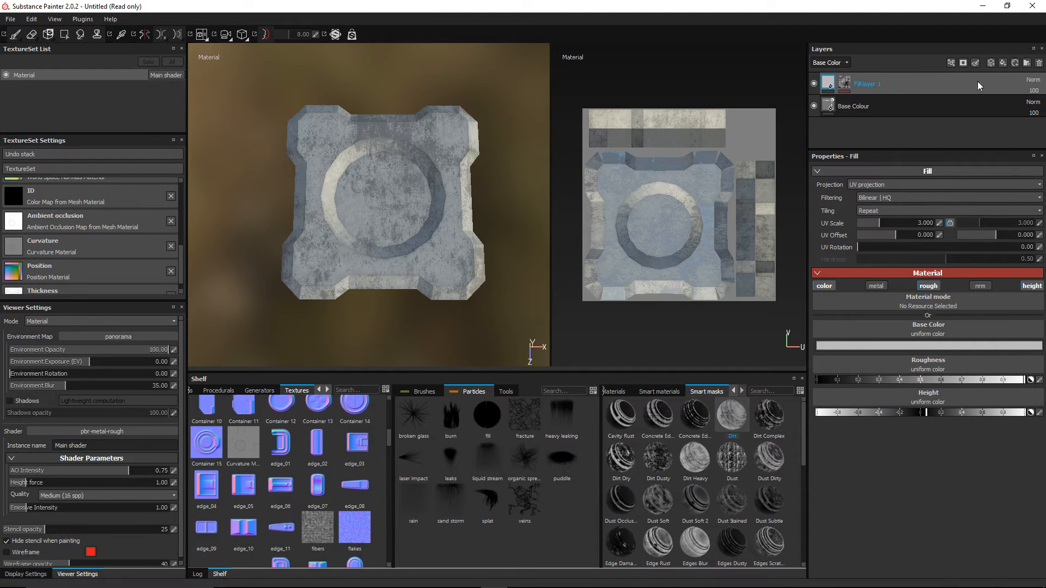
pyautogui.scroll(-2, 387, 163)
pyautogui.scroll(3, 386, 163)
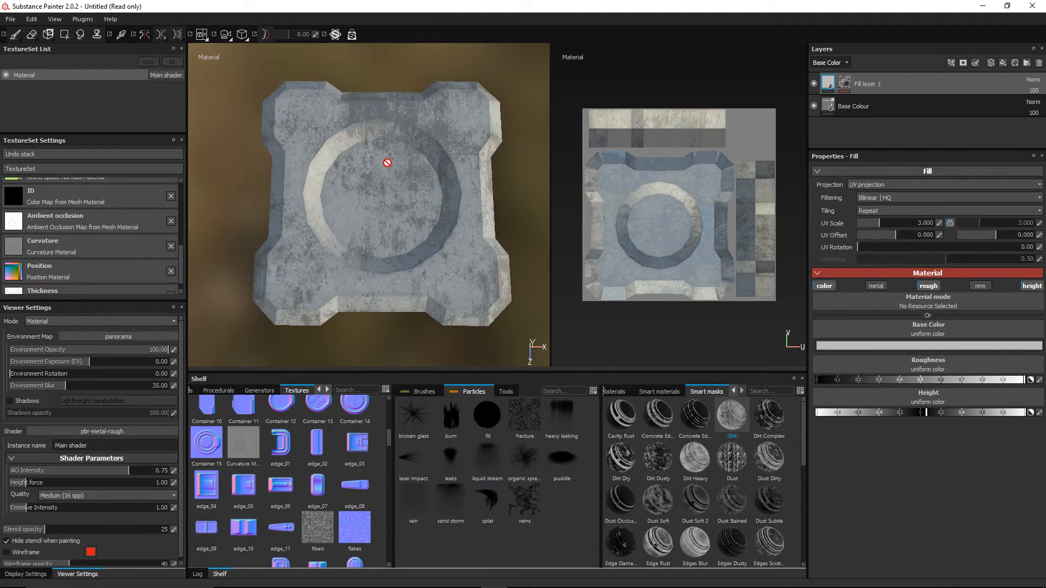
pyautogui.moveTo(384, 161); pyautogui.dragTo(385, 178, button='middle')
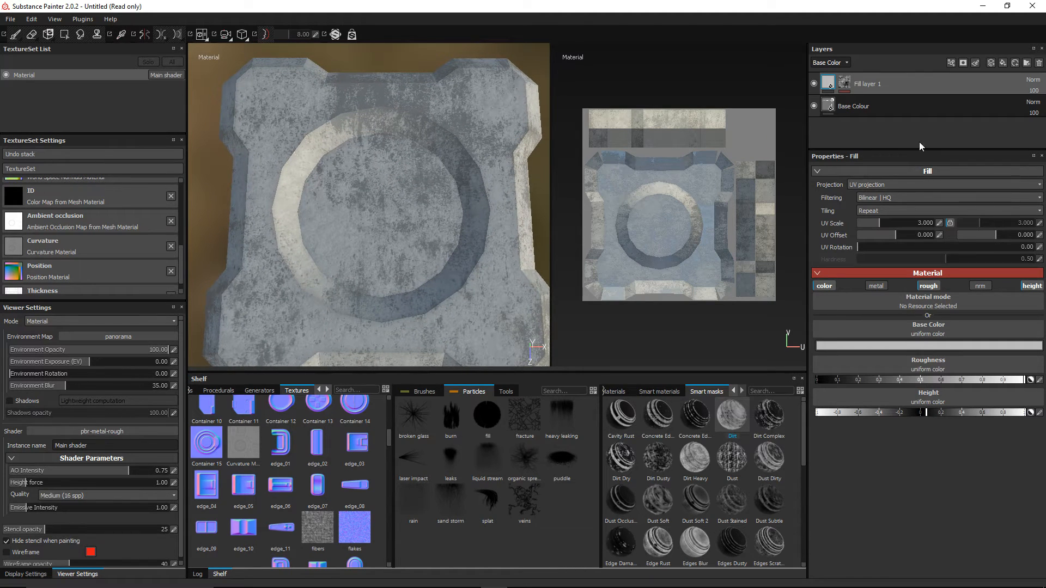
# Set the Global Balance of Fill layer 1's dirt mask generator to 0.60 and check the dirt coverage on the mesh
pyautogui.click(846, 85)
pyautogui.click(865, 103)
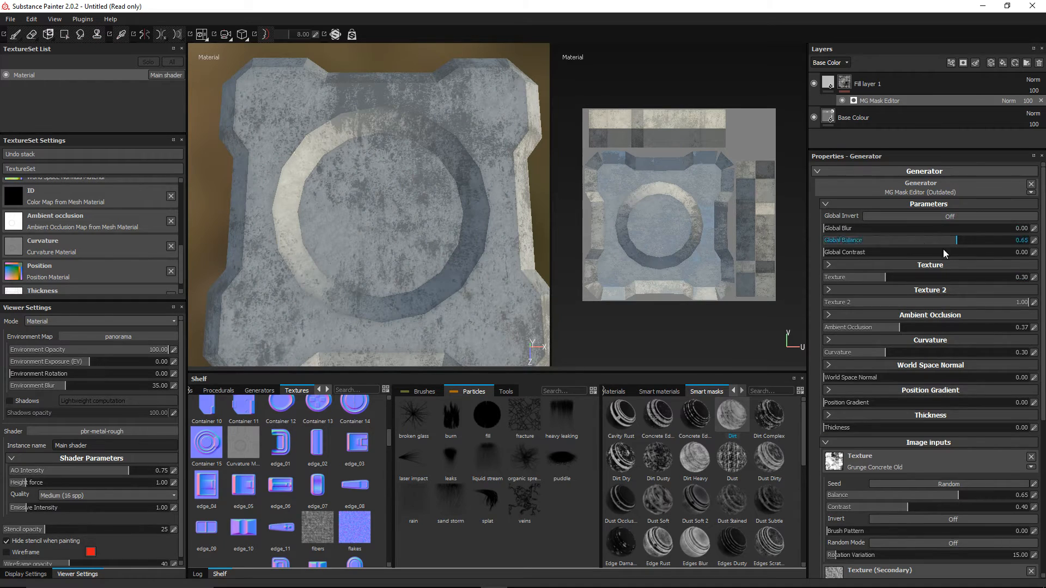
pyautogui.scroll(-3, 936, 428)
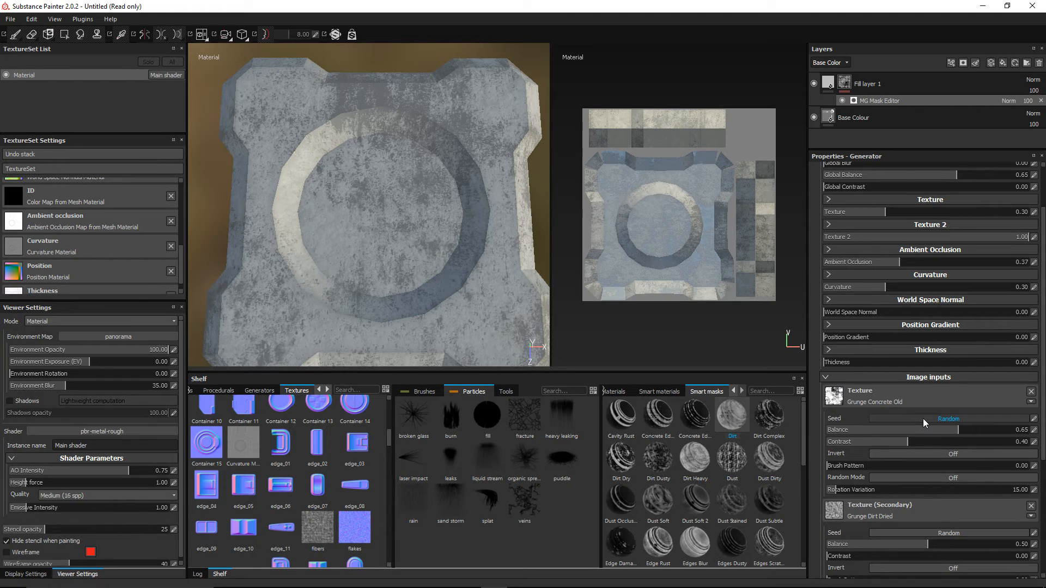
pyautogui.scroll(-3, 922, 418)
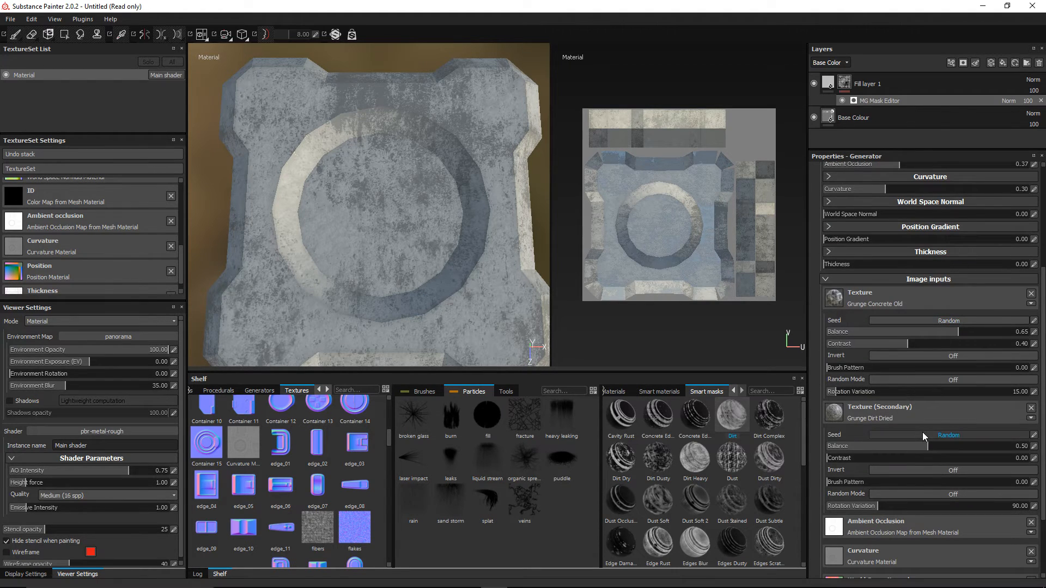
pyautogui.scroll(3, 939, 375)
pyautogui.scroll(3, 939, 375)
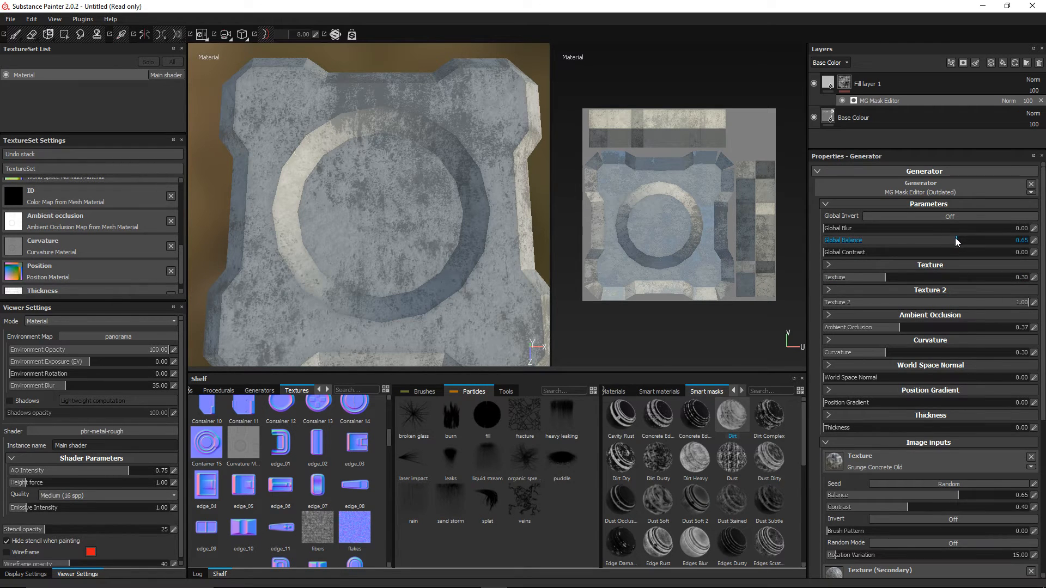
pyautogui.moveTo(952, 238)
pyautogui.mouseDown()
pyautogui.moveTo(904, 238)
pyautogui.moveTo(986, 239)
pyautogui.moveTo(948, 239)
pyautogui.mouseUp()
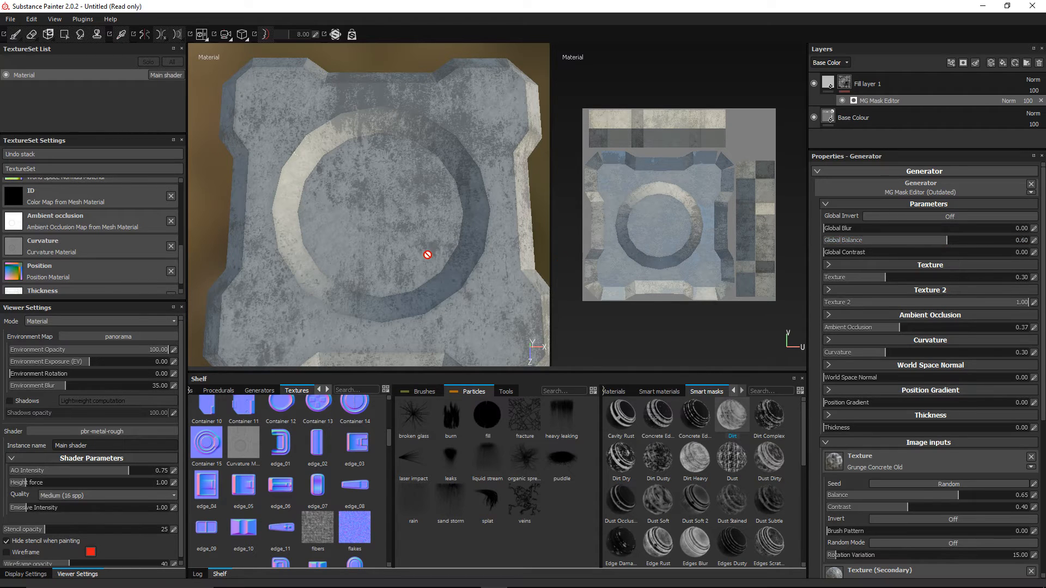
pyautogui.scroll(-3, 428, 255)
pyautogui.keyDown('alt'); pyautogui.moveTo(430, 260); pyautogui.dragTo(305, 147); pyautogui.keyUp('alt')
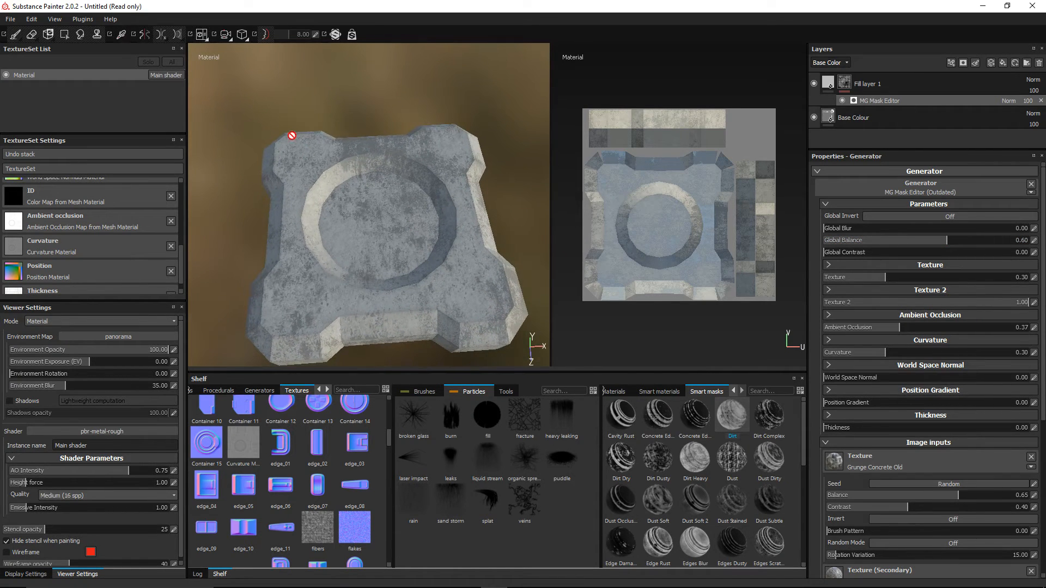
pyautogui.keyDown('alt'); pyautogui.moveTo(364, 178); pyautogui.dragTo(334, 203); pyautogui.keyUp('alt')
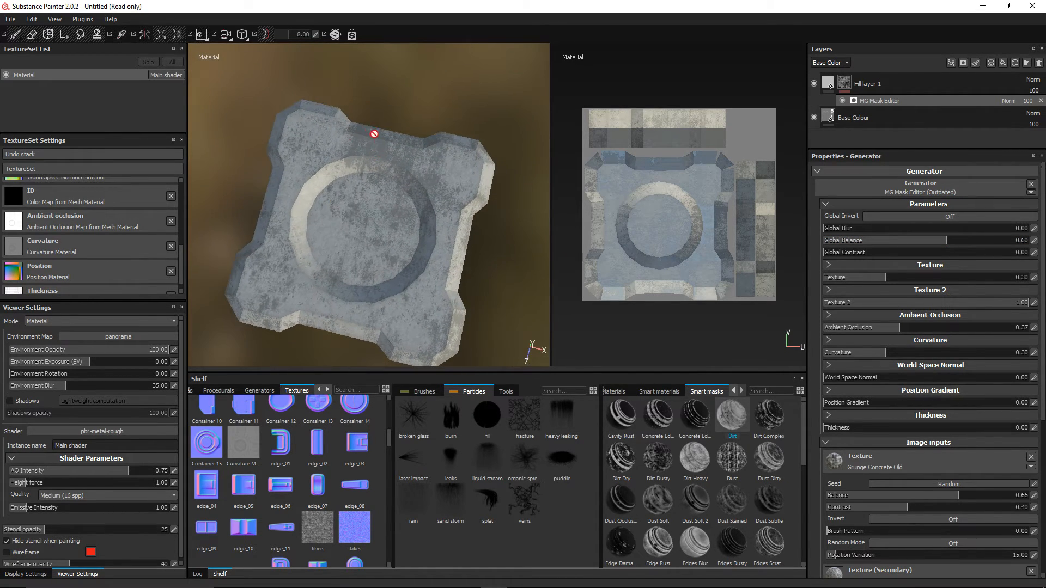
# Try the Passthrough blend mode on Fill layer 1, and set it to Linear dodge (Add) in the Base Color channel
pyautogui.keyDown('alt'); pyautogui.moveTo(350, 140); pyautogui.dragTo(518, 155); pyautogui.keyUp('alt')
pyautogui.click(828, 84)
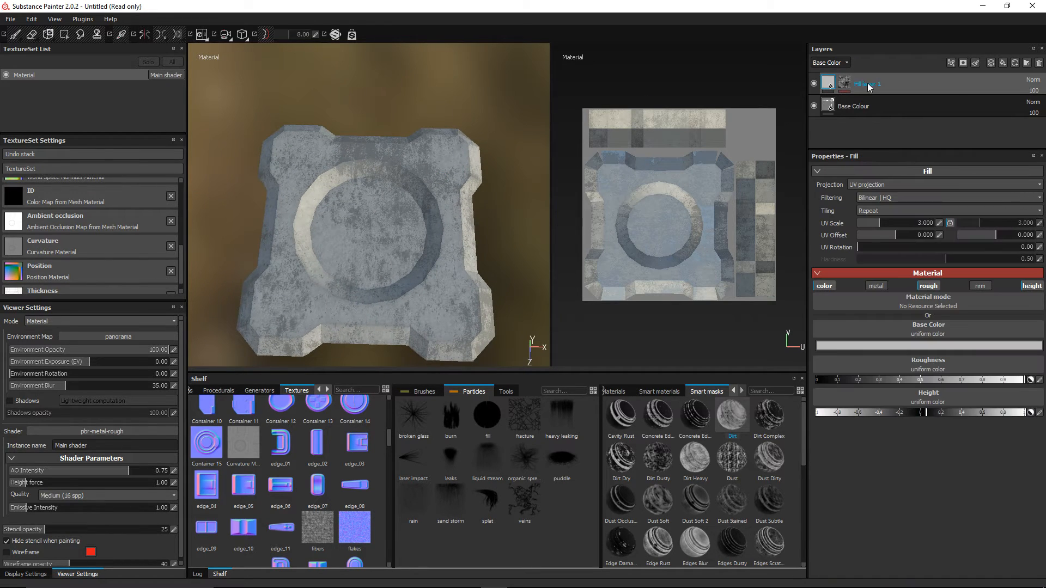
pyautogui.click(1034, 81)
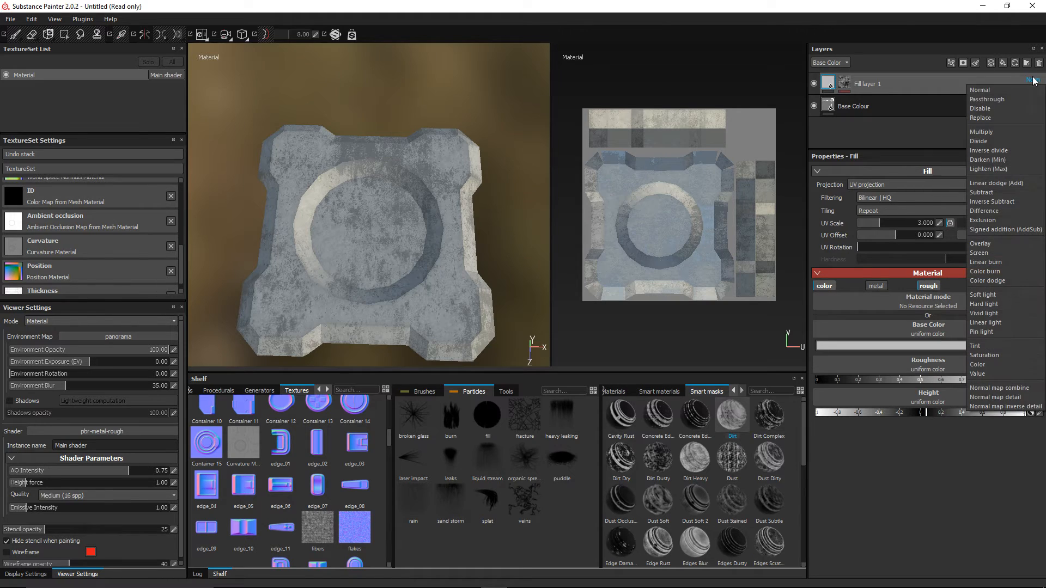
pyautogui.click(1012, 99)
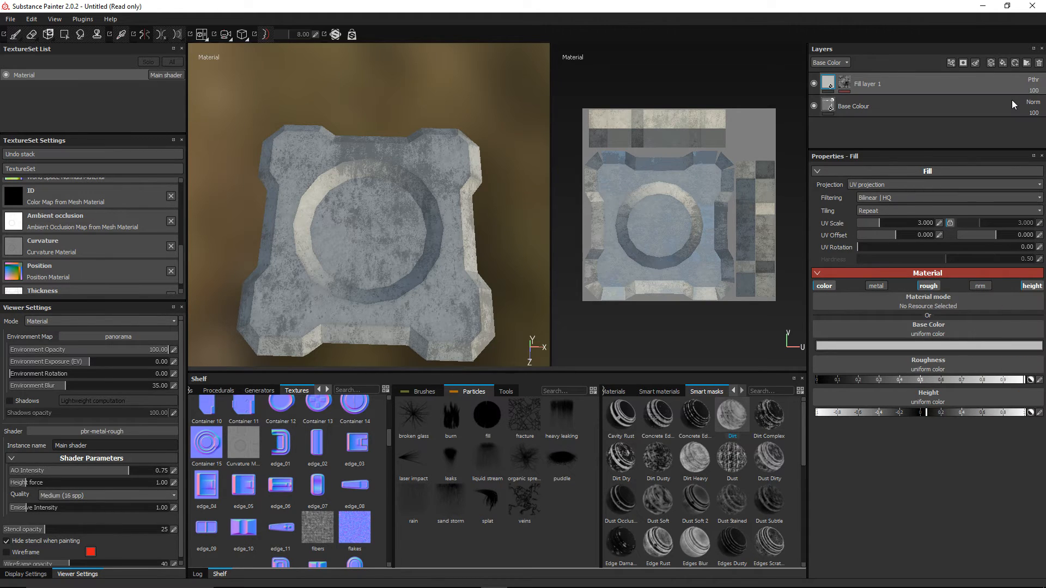
pyautogui.click(1034, 80)
pyautogui.click(1013, 183)
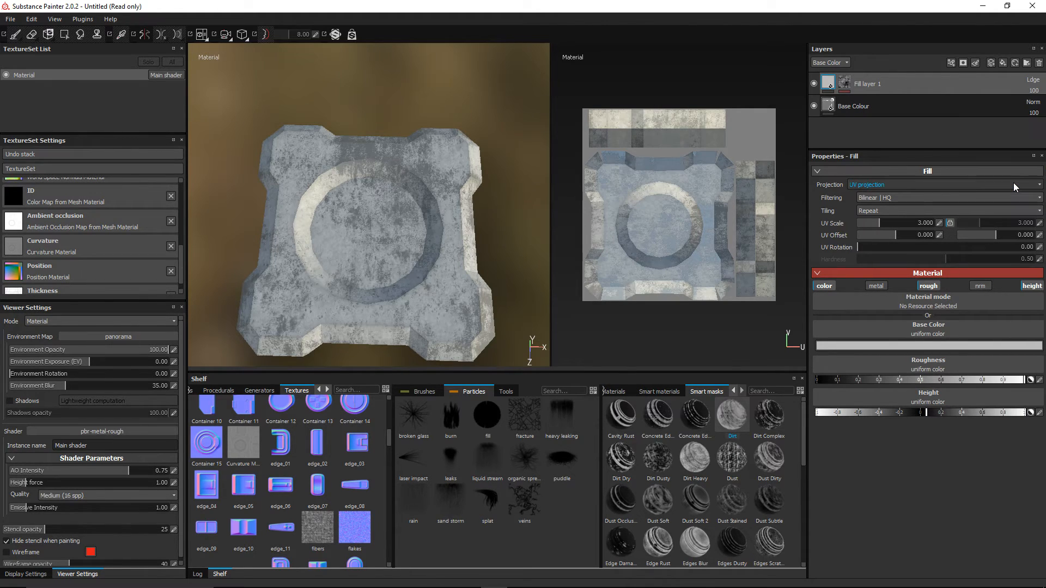
pyautogui.click(1033, 91)
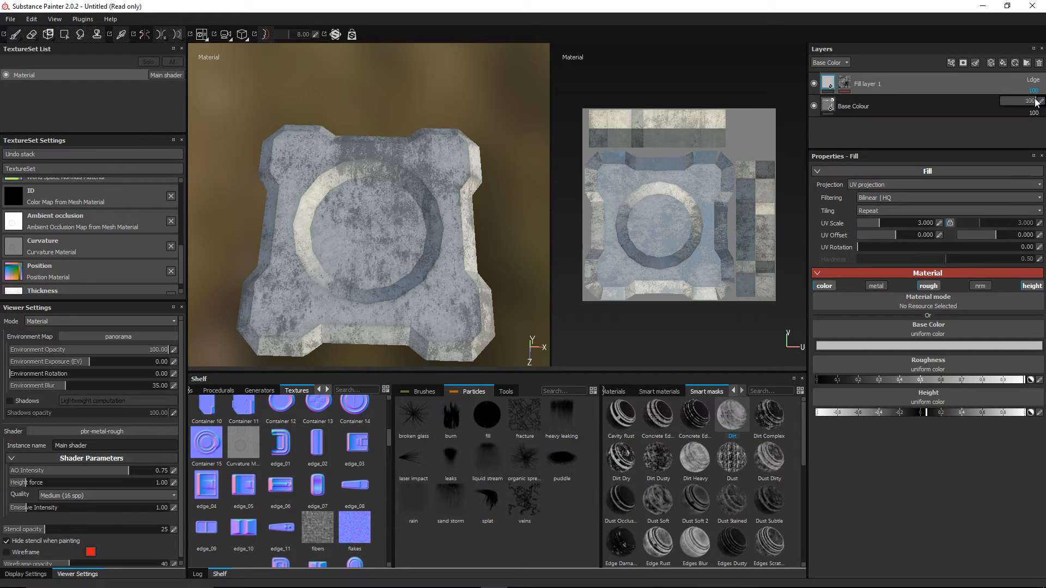
pyautogui.moveTo(1036, 101)
pyautogui.mouseDown()
pyautogui.moveTo(1012, 103)
pyautogui.moveTo(1035, 101)
pyautogui.mouseUp()
# Show only the 3D view and check the dirt on the mesh's top face and bevelled sides
pyautogui.keyDown('alt'); pyautogui.moveTo(347, 282); pyautogui.dragTo(350, 245); pyautogui.keyUp('alt')
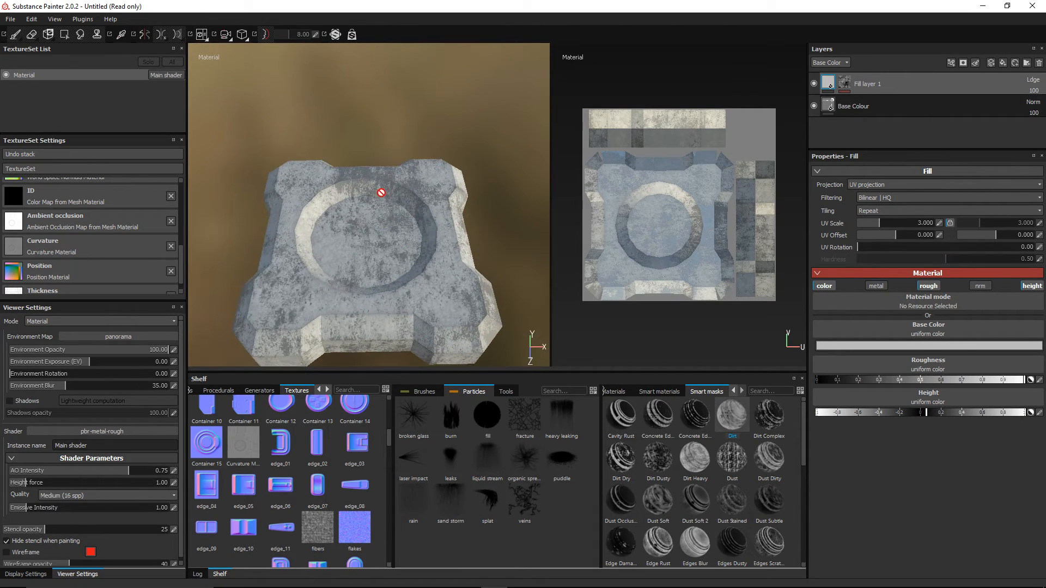
pyautogui.keyDown('alt'); pyautogui.moveTo(416, 212); pyautogui.dragTo(417, 190, button='middle'); pyautogui.keyUp('alt')
pyautogui.keyDown('alt'); pyautogui.moveTo(417, 190); pyautogui.dragTo(417, 211); pyautogui.keyUp('alt')
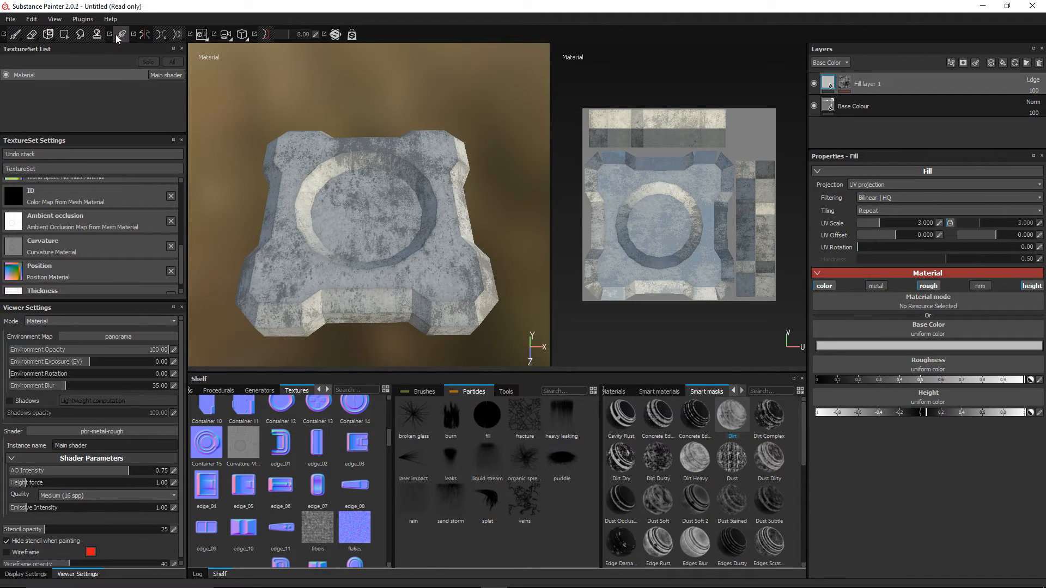
pyautogui.click(202, 34)
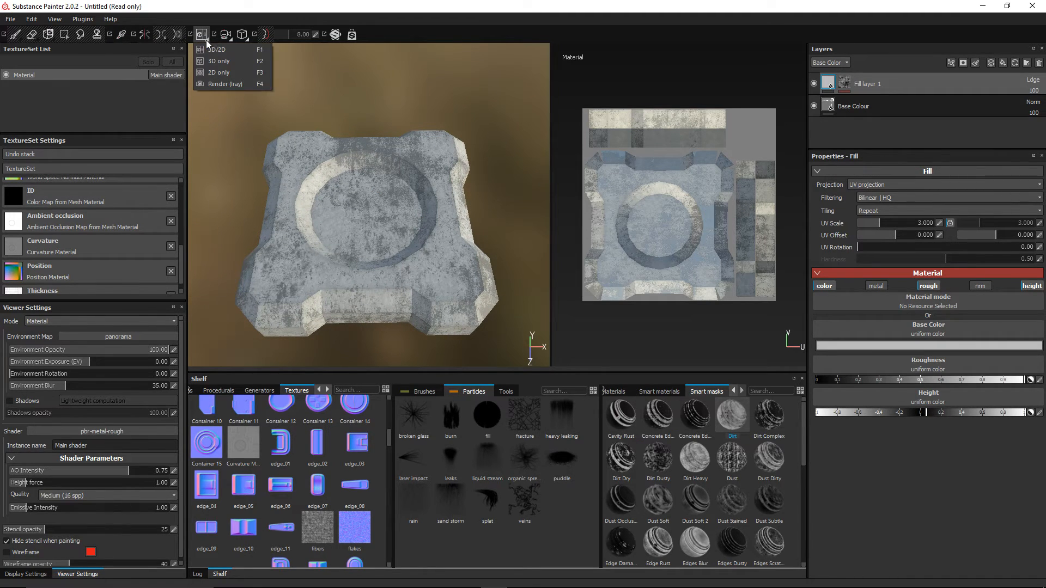
pyautogui.click(220, 62)
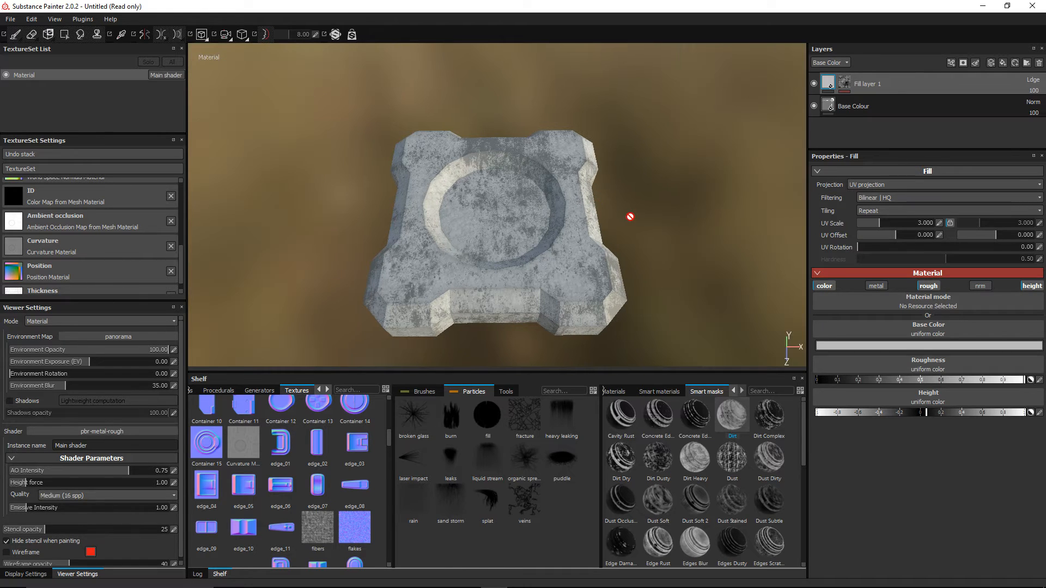
pyautogui.keyDown('alt'); pyautogui.moveTo(630, 217); pyautogui.dragTo(595, 226); pyautogui.keyUp('alt')
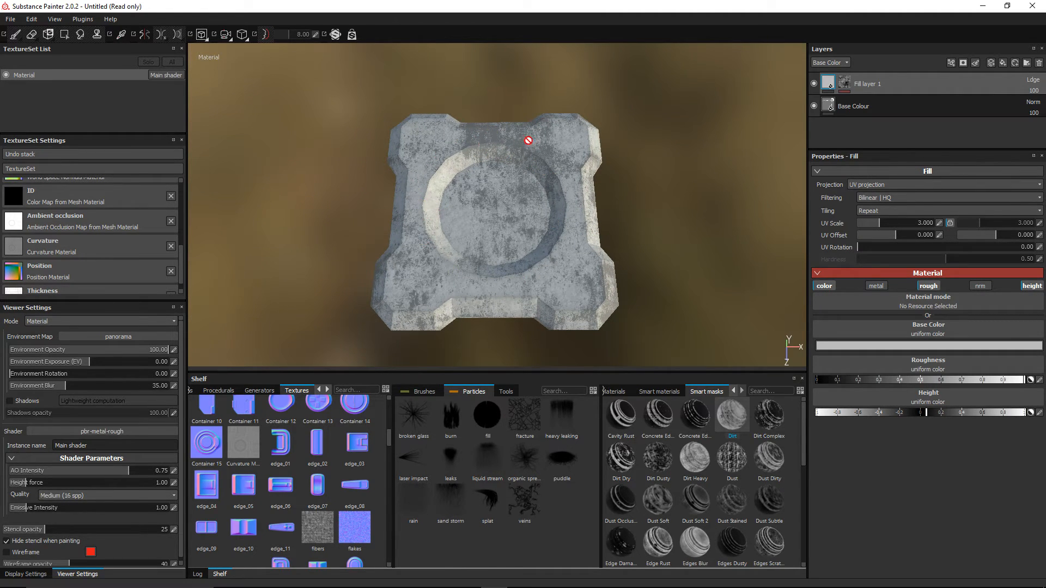
# Add a new fill layer above Fill layer 1 and search the materials for "blac", clearing the search when done
pyautogui.click(1003, 63)
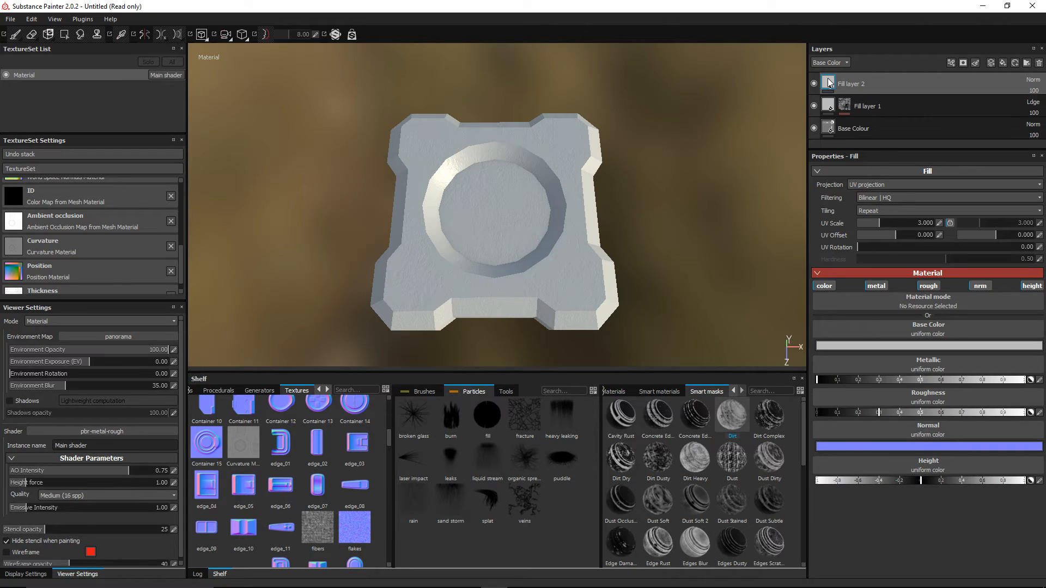
pyautogui.moveTo(829, 83); pyautogui.dragTo(792, 344)
pyautogui.click(616, 391)
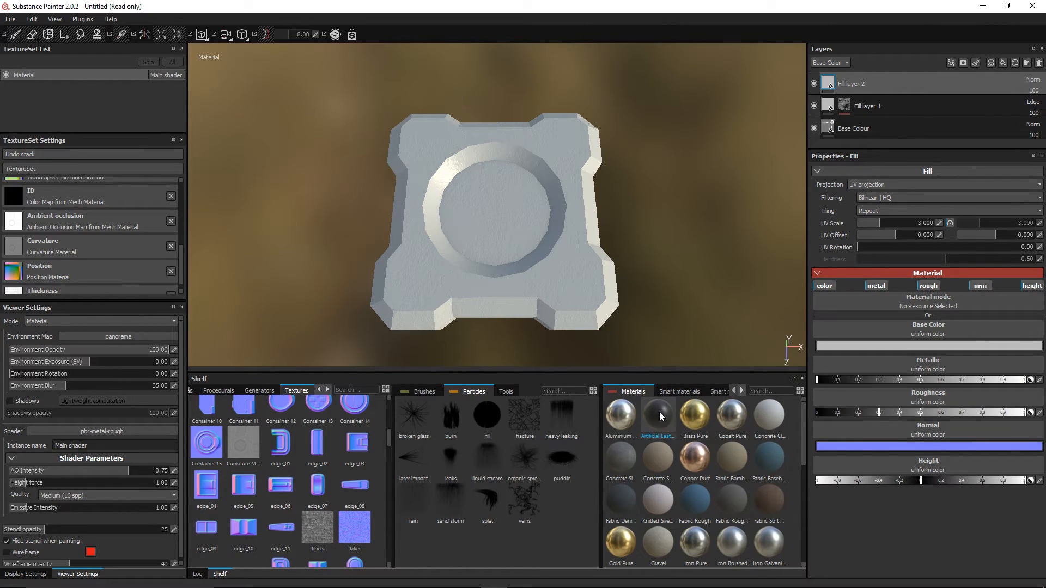
pyautogui.click(782, 392)
pyautogui.write('blac')
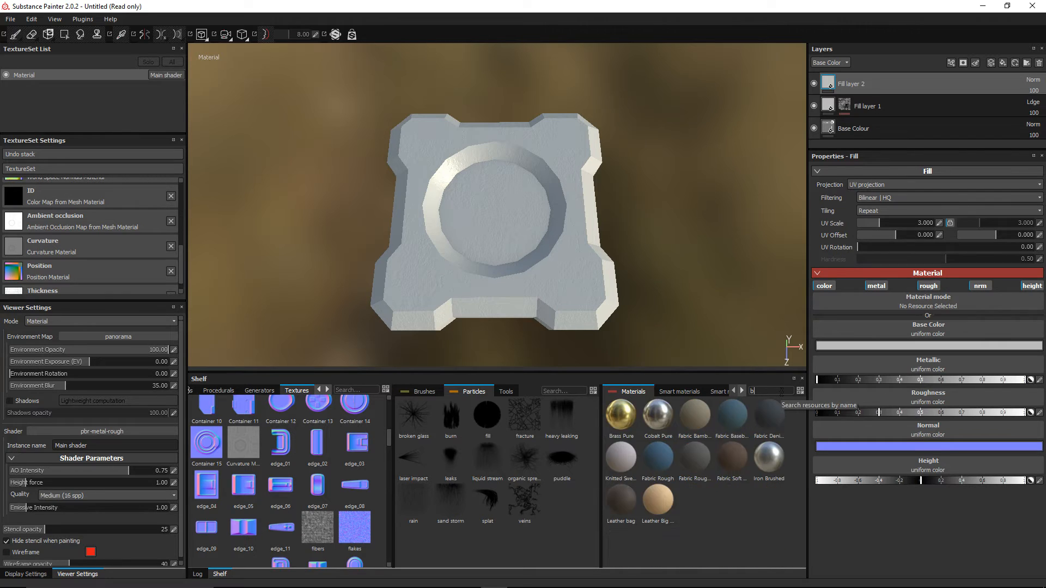
pyautogui.press('BackSpace')
pyautogui.press('BackSpace')
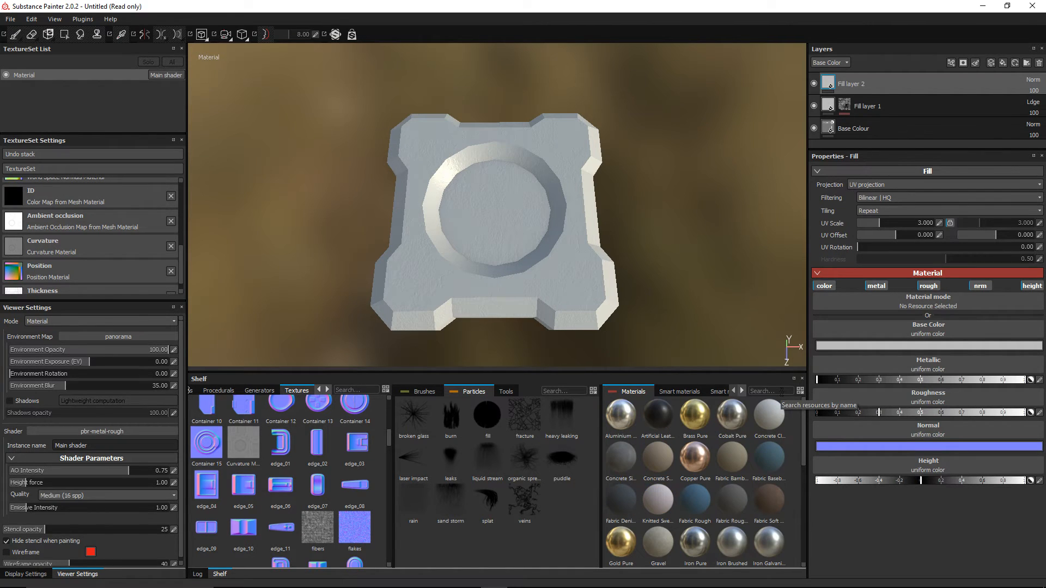
# Disable Fill layer 2's metal, roughness, normal and height channels, and set its base color to black
pyautogui.click(876, 286)
pyautogui.click(928, 286)
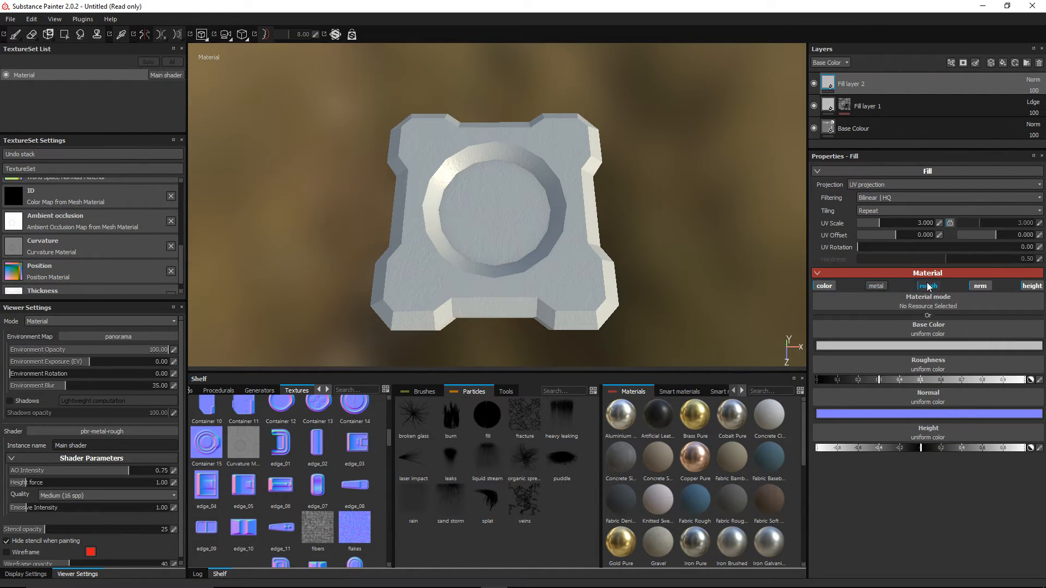
pyautogui.click(980, 286)
pyautogui.click(1017, 284)
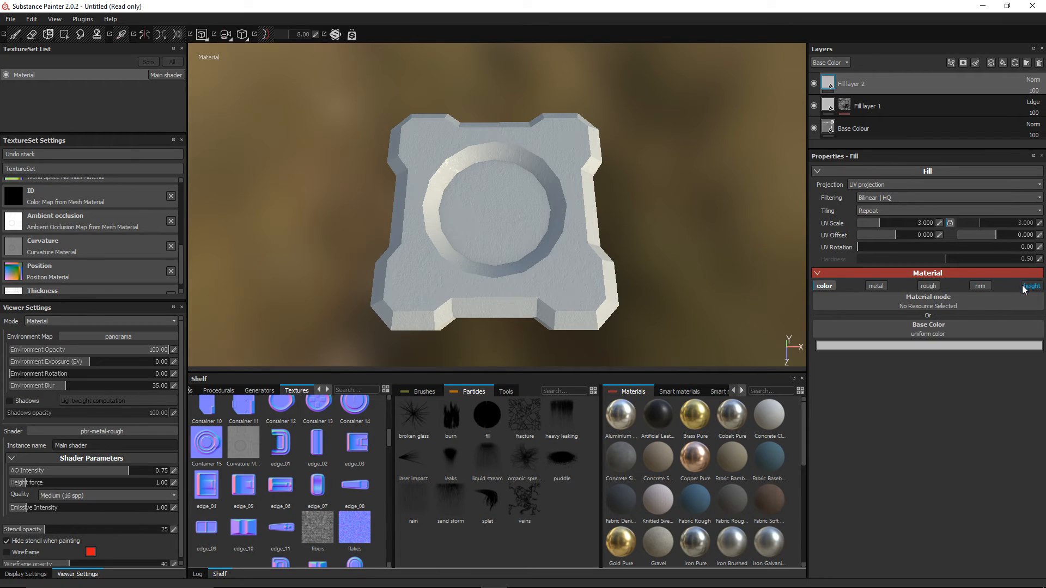
pyautogui.click(932, 346)
pyautogui.moveTo(842, 329); pyautogui.dragTo(843, 412)
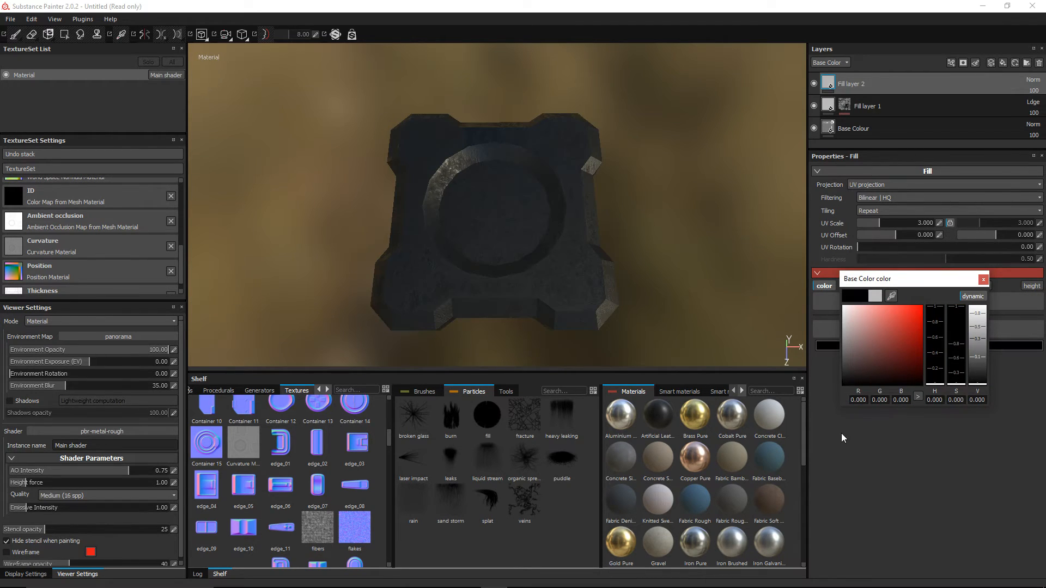
pyautogui.click(983, 279)
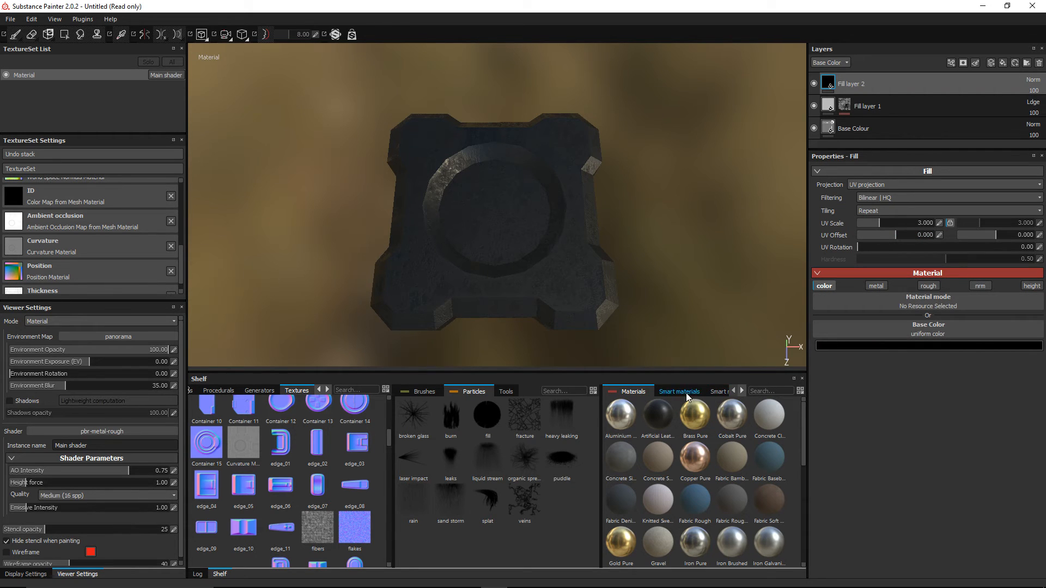
# Apply the Edges Scratched smart mask to Fill layer 2 and check the dark edge wear around the mesh
pyautogui.click(719, 389)
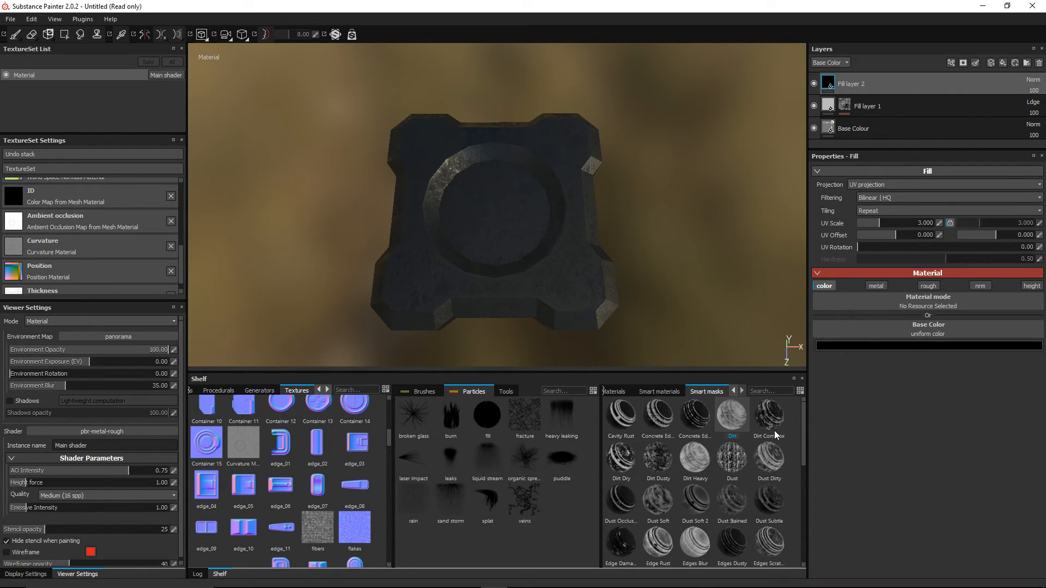
pyautogui.moveTo(803, 440); pyautogui.dragTo(849, 79)
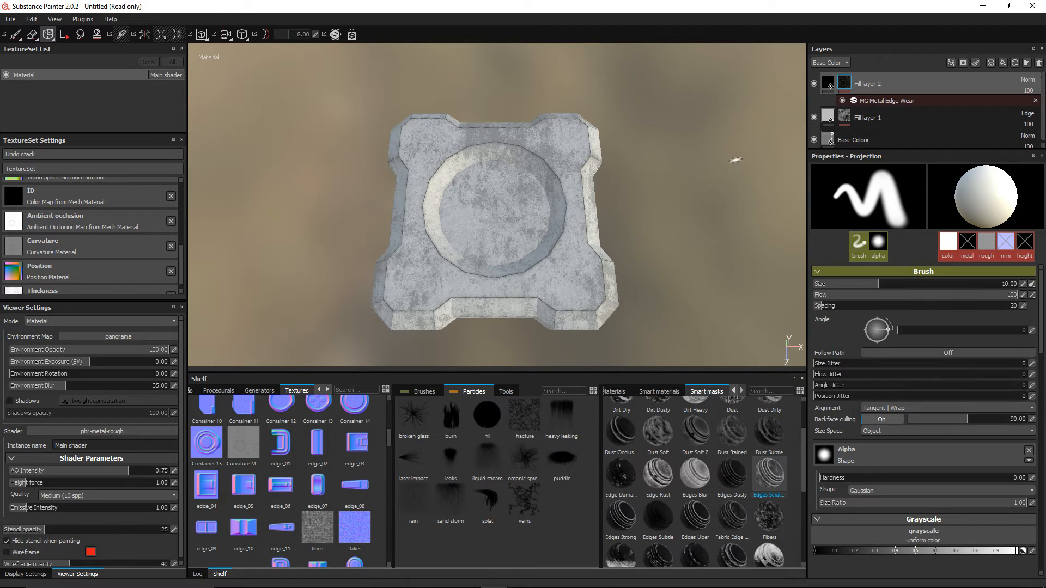
pyautogui.keyDown('alt'); pyautogui.moveTo(498, 220); pyautogui.dragTo(504, 217); pyautogui.keyUp('alt')
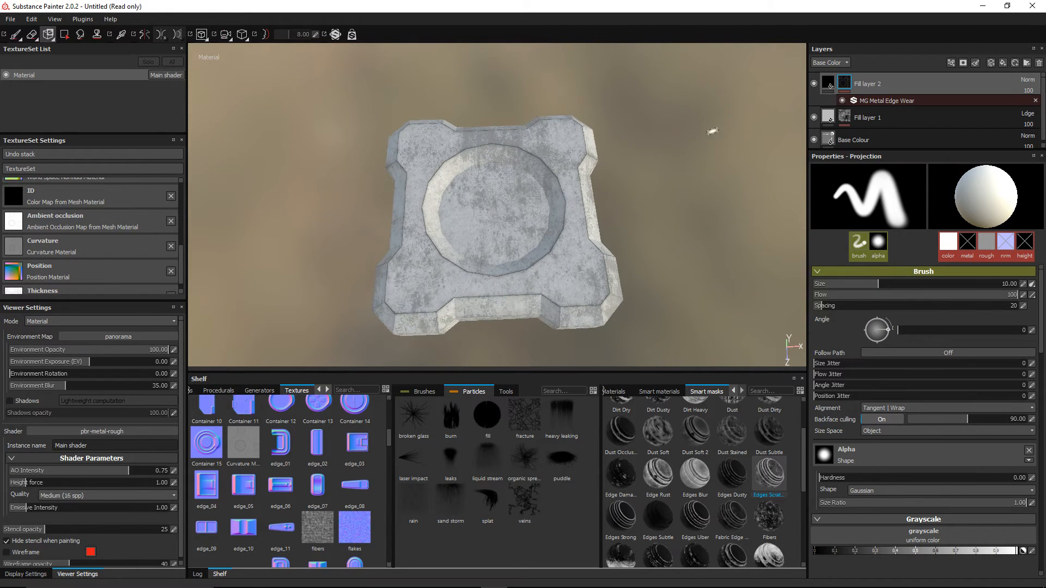
pyautogui.click(827, 85)
pyautogui.keyDown('alt'); pyautogui.moveTo(534, 263); pyautogui.dragTo(584, 228); pyautogui.keyUp('alt')
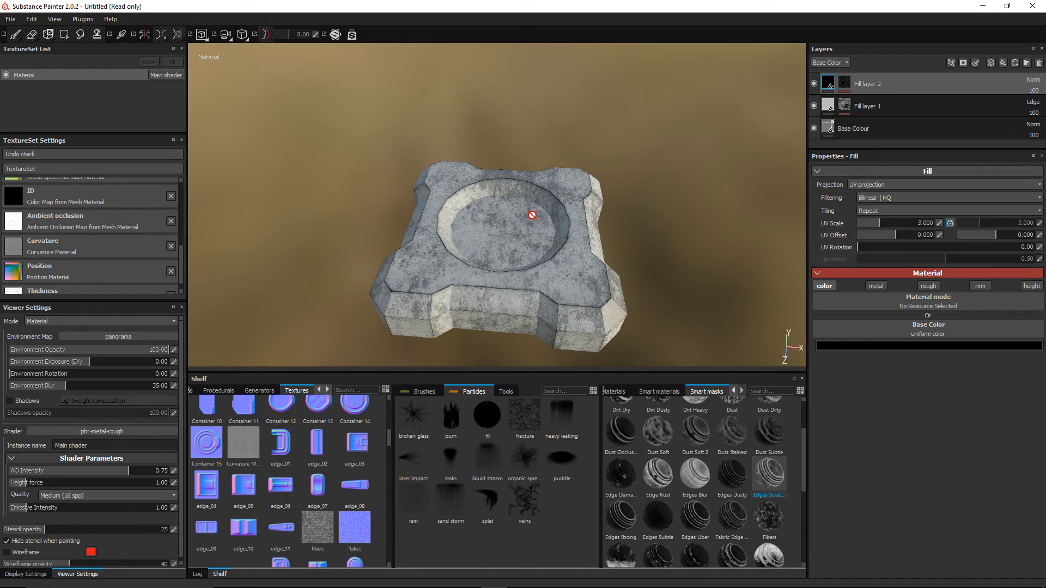
pyautogui.keyDown('alt'); pyautogui.moveTo(533, 214); pyautogui.dragTo(517, 232); pyautogui.keyUp('alt')
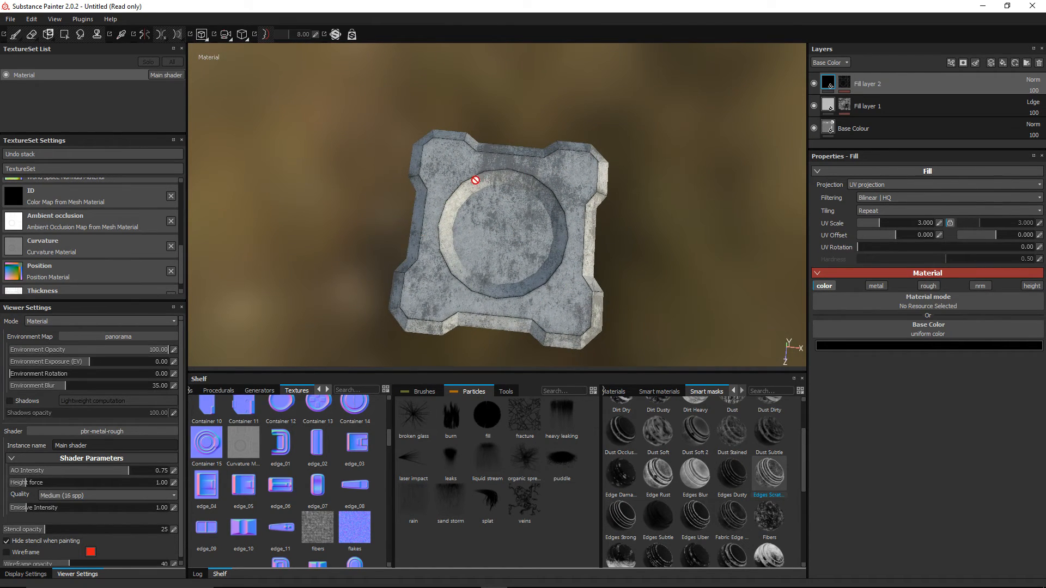
pyautogui.scroll(4, 515, 263)
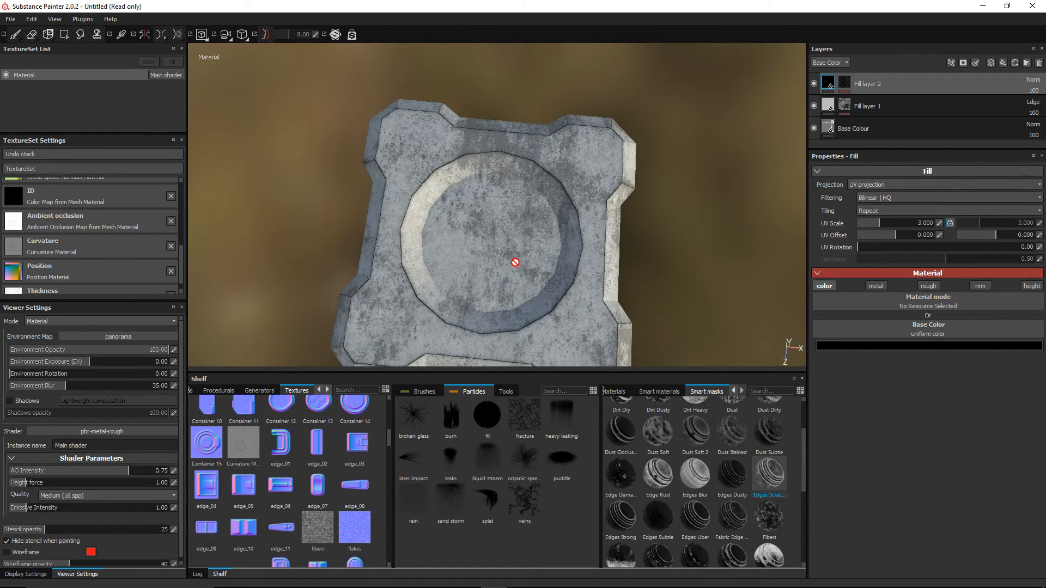
pyautogui.press('f')
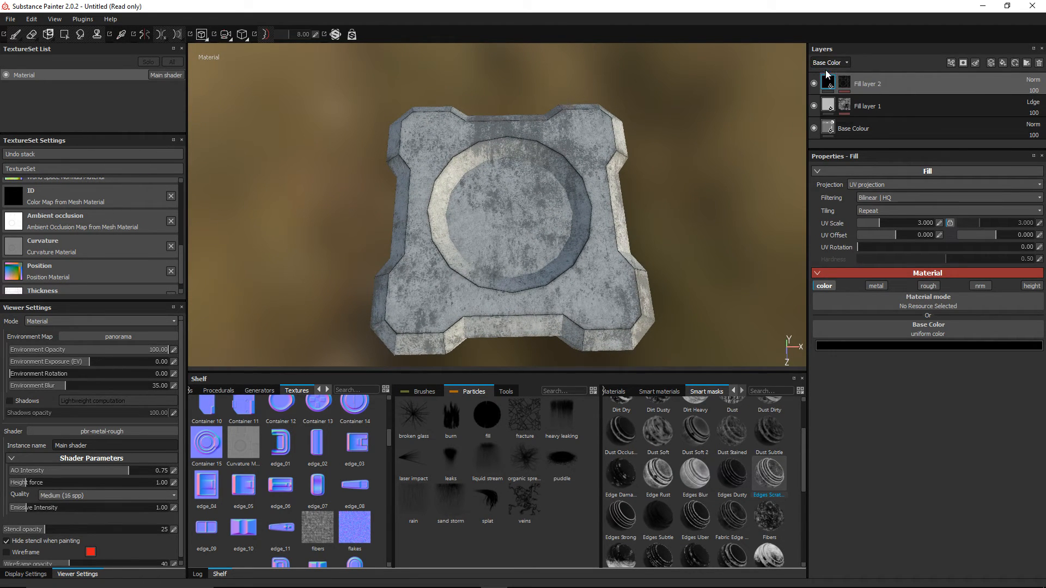
# Try the Linear dodge (Add) blend mode on Fill layer 2, and set it to Passthrough in the Base Color channel
pyautogui.click(1033, 80)
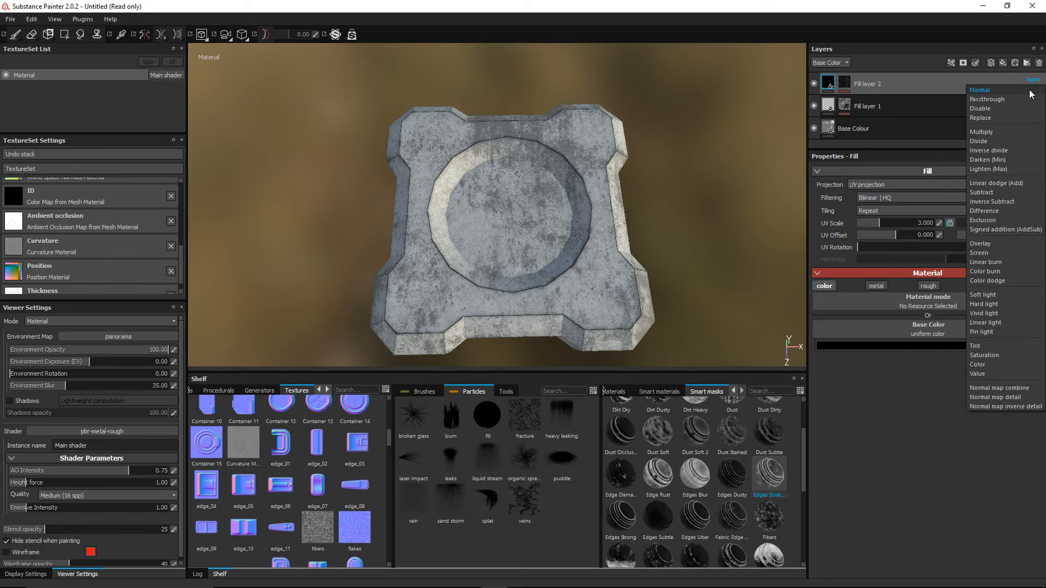
pyautogui.click(1036, 88)
pyautogui.click(1038, 91)
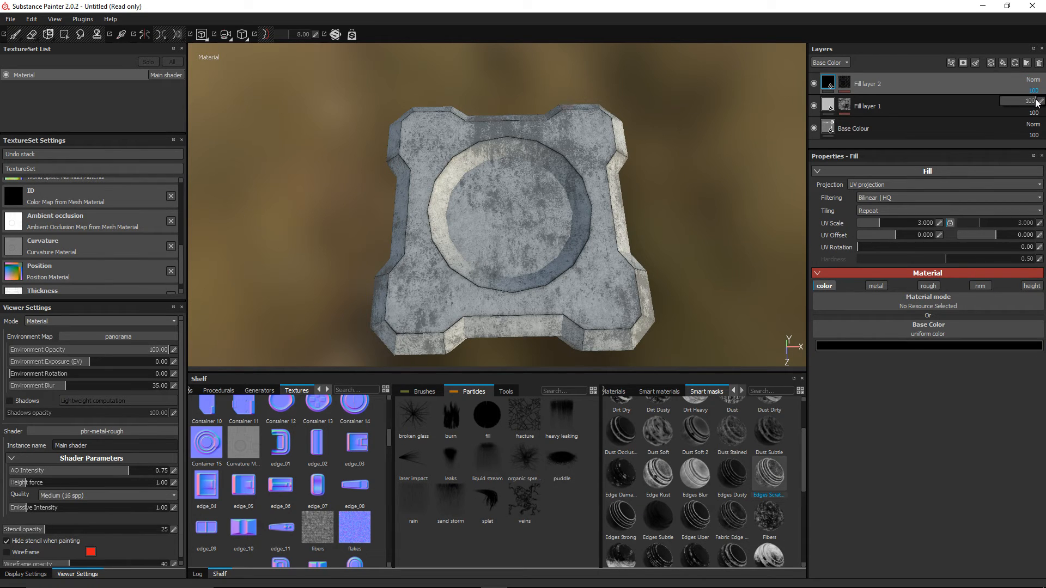
pyautogui.click(1033, 80)
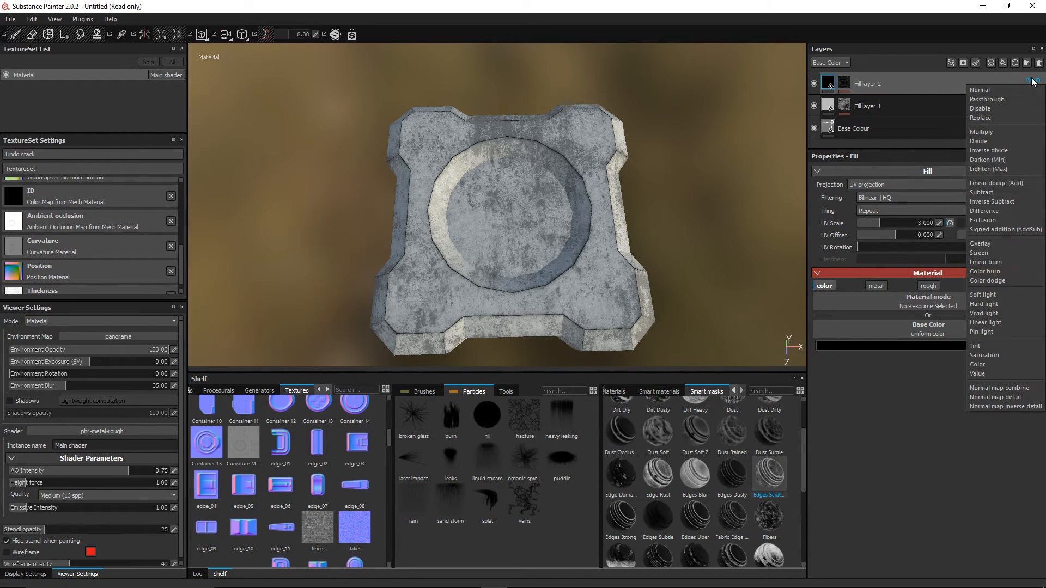
pyautogui.click(1020, 184)
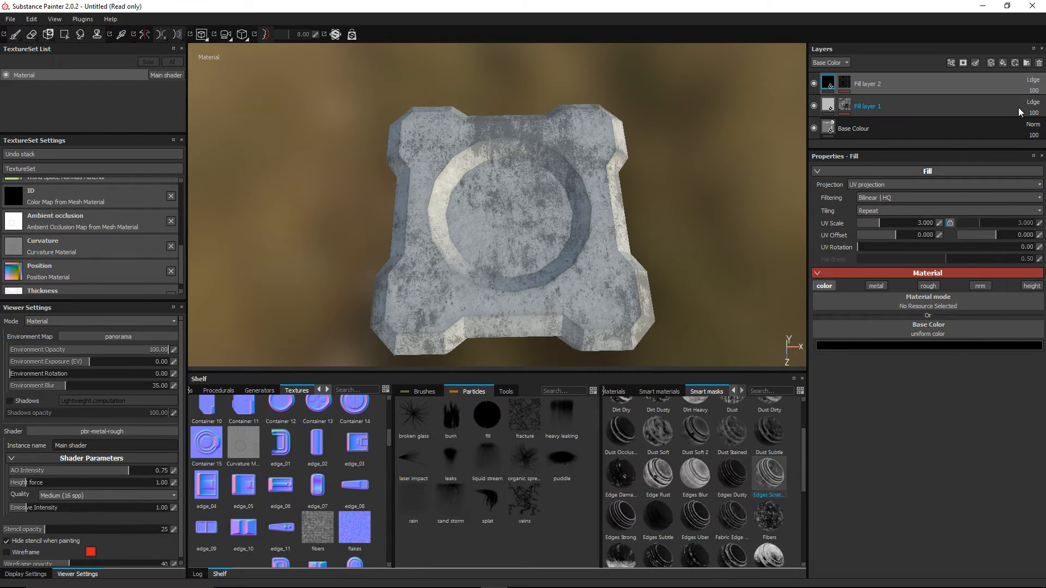
pyautogui.click(1032, 79)
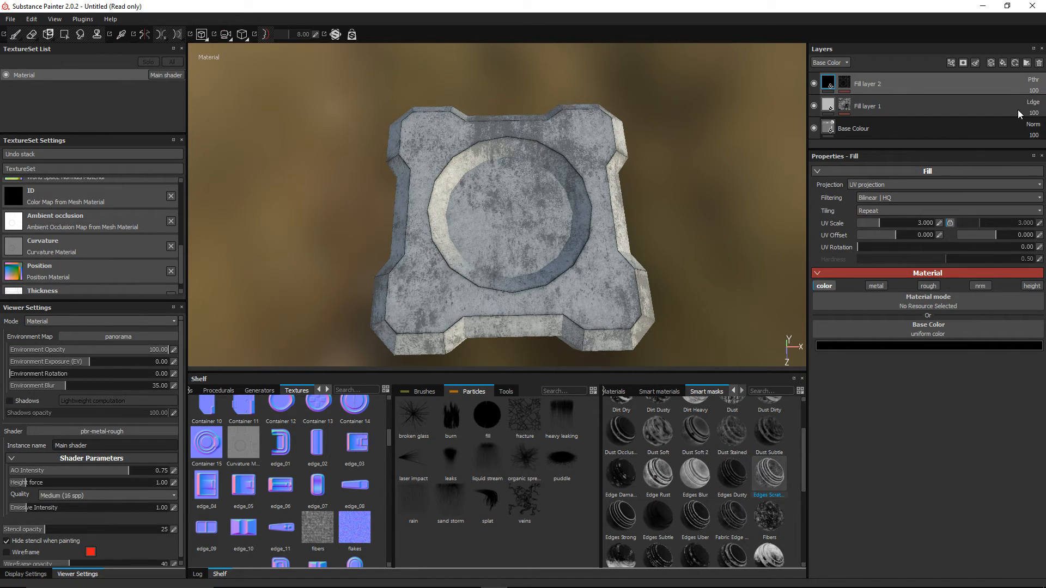
pyautogui.moveTo(1036, 108)
pyautogui.moveTo(1036, 107)
pyautogui.mouseDown()
pyautogui.moveTo(1021, 106)
pyautogui.moveTo(1036, 107)
pyautogui.mouseUp()
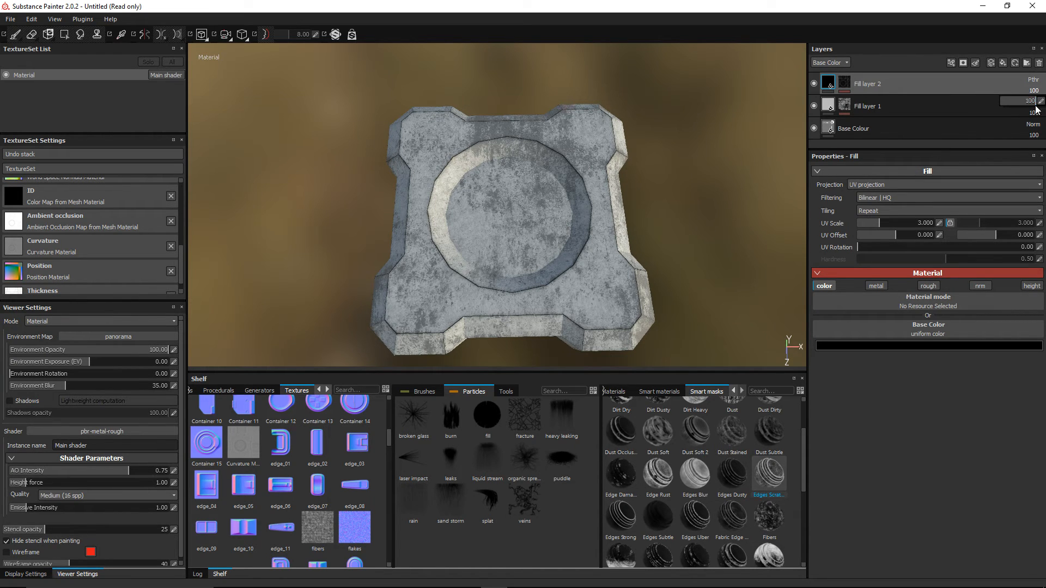
# In Fill layer 2's MG Metal Edge Wear mask filter, set Grunge Amount to 0.16, Grunge Scale to 6 and Wear Level to 0.84
pyautogui.keyDown('alt'); pyautogui.moveTo(599, 260); pyautogui.dragTo(599, 234); pyautogui.keyUp('alt')
pyautogui.click(844, 85)
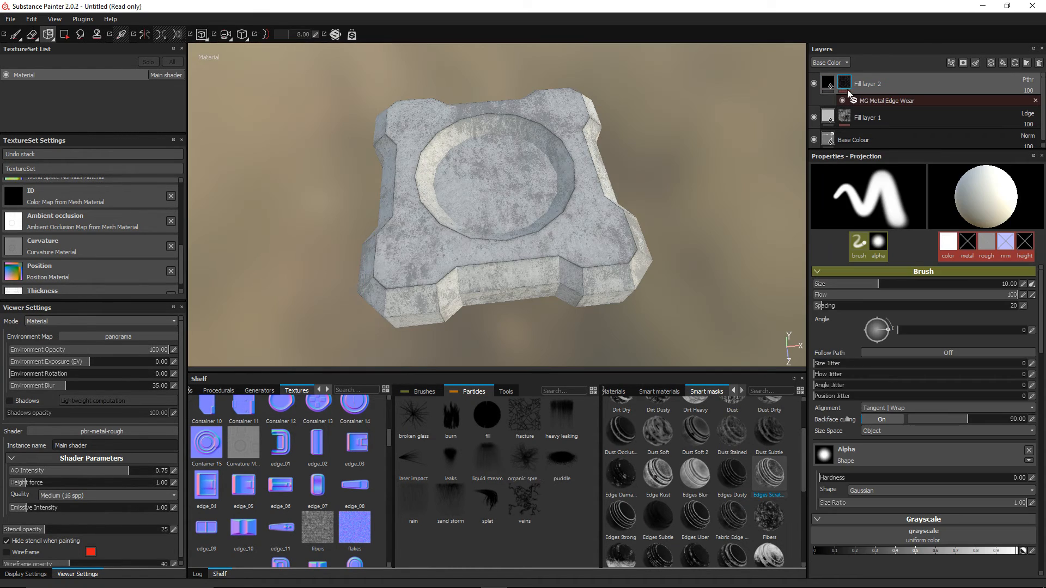
pyautogui.click(865, 99)
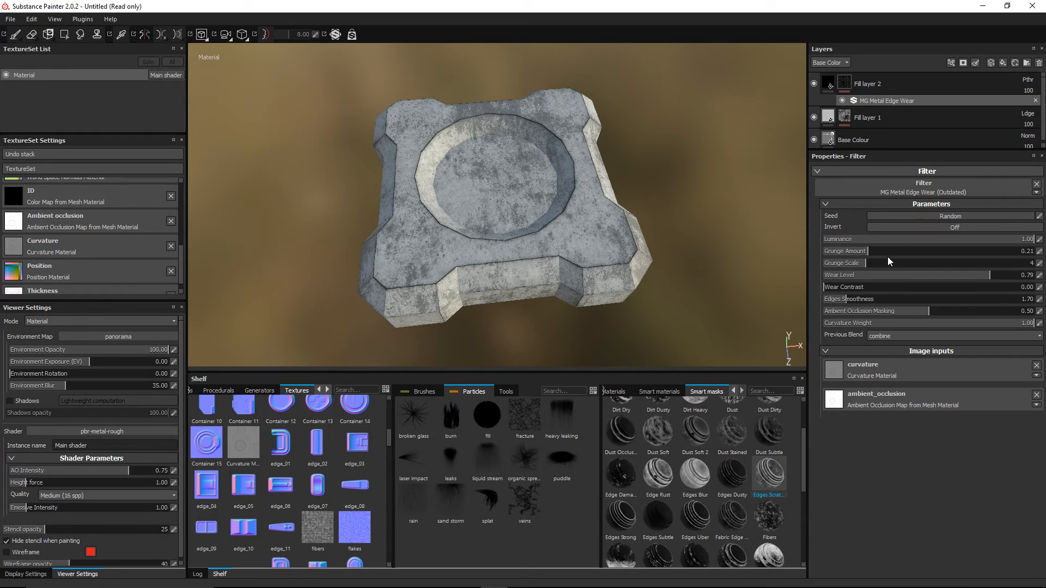
pyautogui.moveTo(909, 250)
pyautogui.mouseDown()
pyautogui.moveTo(858, 253)
pyautogui.moveTo(931, 258)
pyautogui.moveTo(866, 263)
pyautogui.moveTo(905, 263)
pyautogui.moveTo(894, 263)
pyautogui.mouseUp()
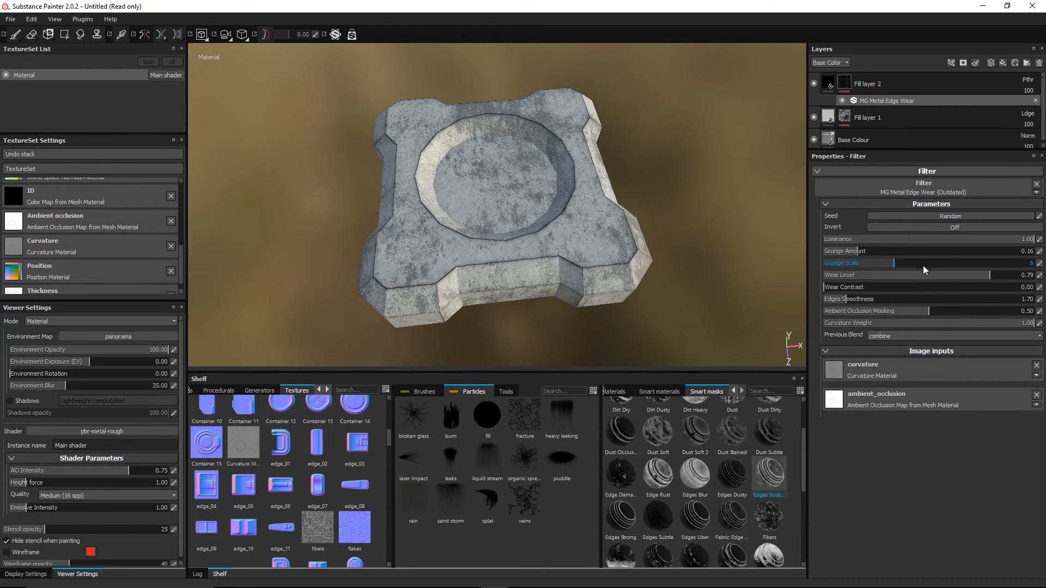
pyautogui.moveTo(990, 275)
pyautogui.mouseDown()
pyautogui.moveTo(1043, 274)
pyautogui.moveTo(992, 272)
pyautogui.mouseUp()
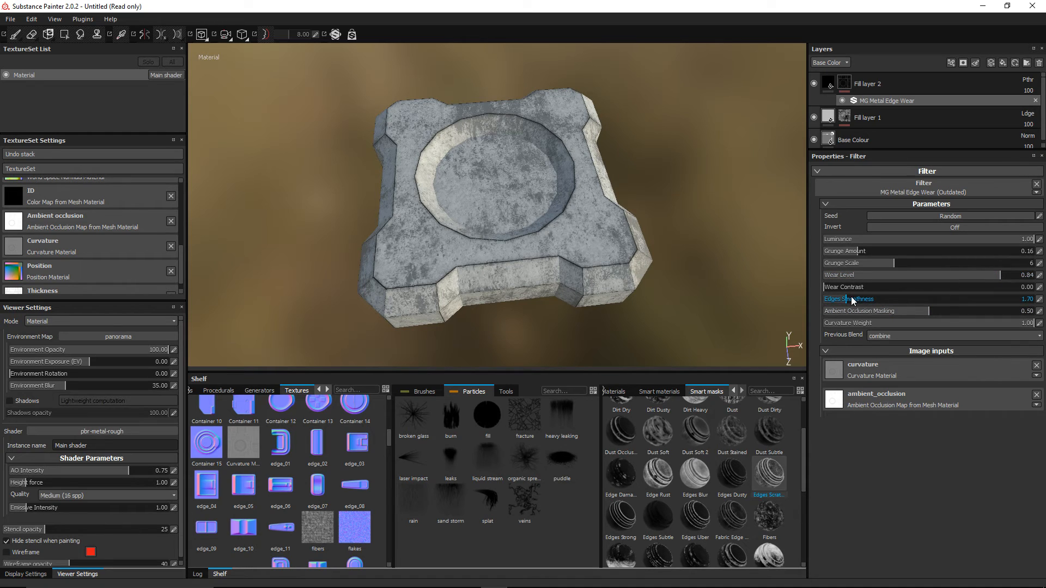
# Set Edges Smoothness to 1.70 in Fill layer 2's MG Metal Edge Wear filter and check the wear from a lower angle
pyautogui.moveTo(852, 299)
pyautogui.mouseDown()
pyautogui.moveTo(929, 299)
pyautogui.moveTo(843, 299)
pyautogui.moveTo(854, 299)
pyautogui.mouseUp()
pyautogui.keyDown('alt'); pyautogui.moveTo(684, 288); pyautogui.dragTo(673, 266); pyautogui.keyUp('alt')
pyautogui.moveTo(877, 111); pyautogui.dragTo(459, 265)
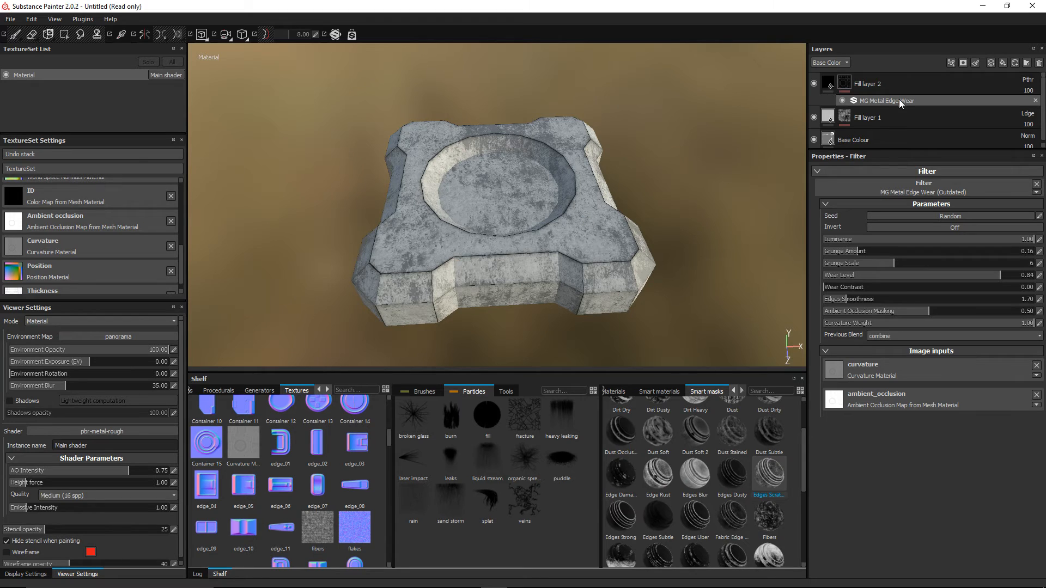
# Add a paint effect to Fill layer 2's mask, above the MG Metal Edge Wear filter
pyautogui.rightClick(845, 83)
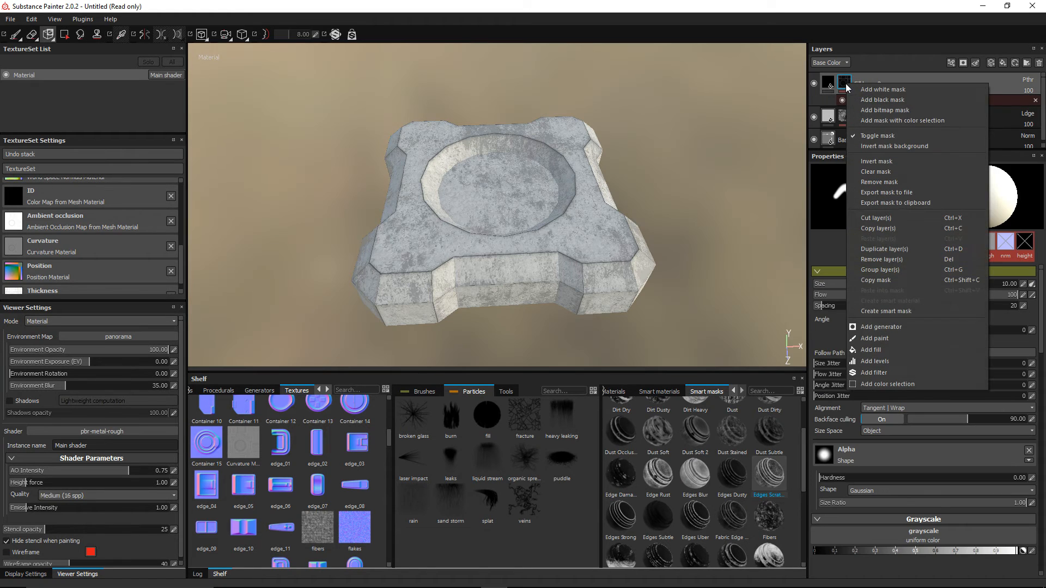
pyautogui.click(886, 338)
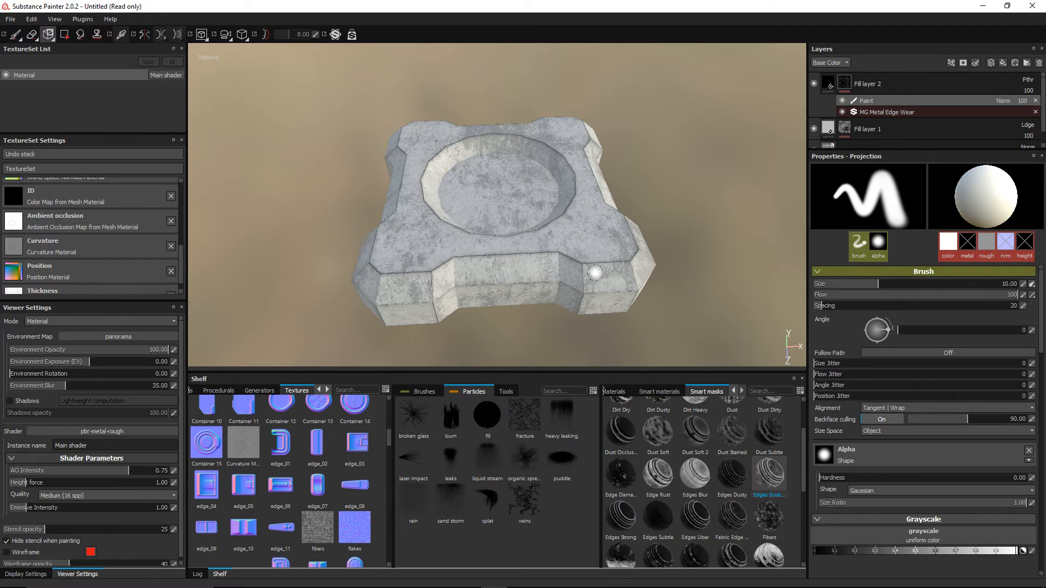
pyautogui.keyDown('alt'); pyautogui.moveTo(595, 272); pyautogui.dragTo(591, 244, button='middle'); pyautogui.keyUp('alt')
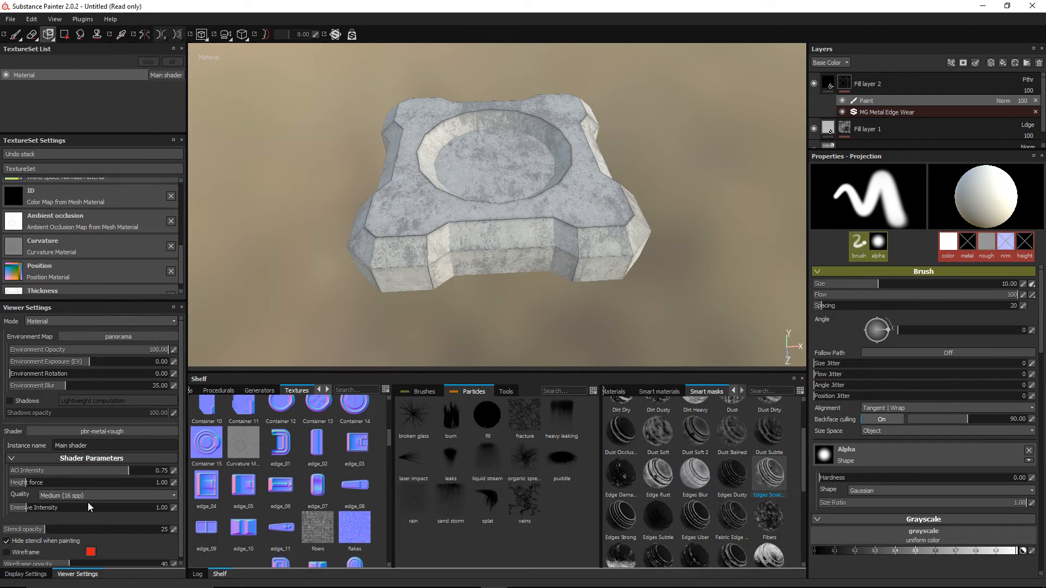
# Lower the viewer's stencil opacity to 11
pyautogui.scroll(-1, 43, 523)
pyautogui.click(42, 528)
pyautogui.moveTo(42, 528); pyautogui.dragTo(16, 531)
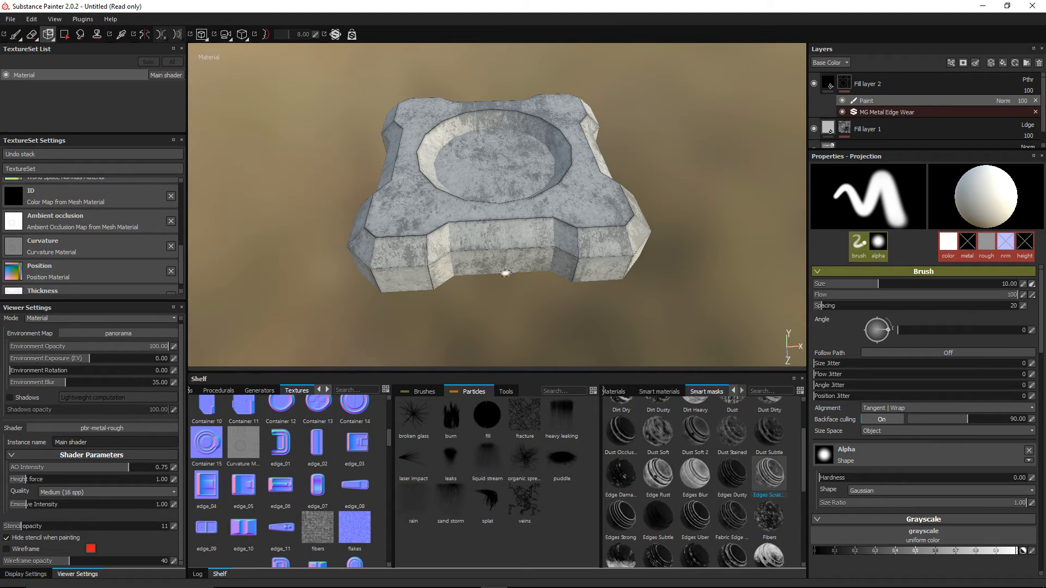
# Choose the dirt 3 brush for painting the mask and set its flow to 69
pyautogui.click(428, 393)
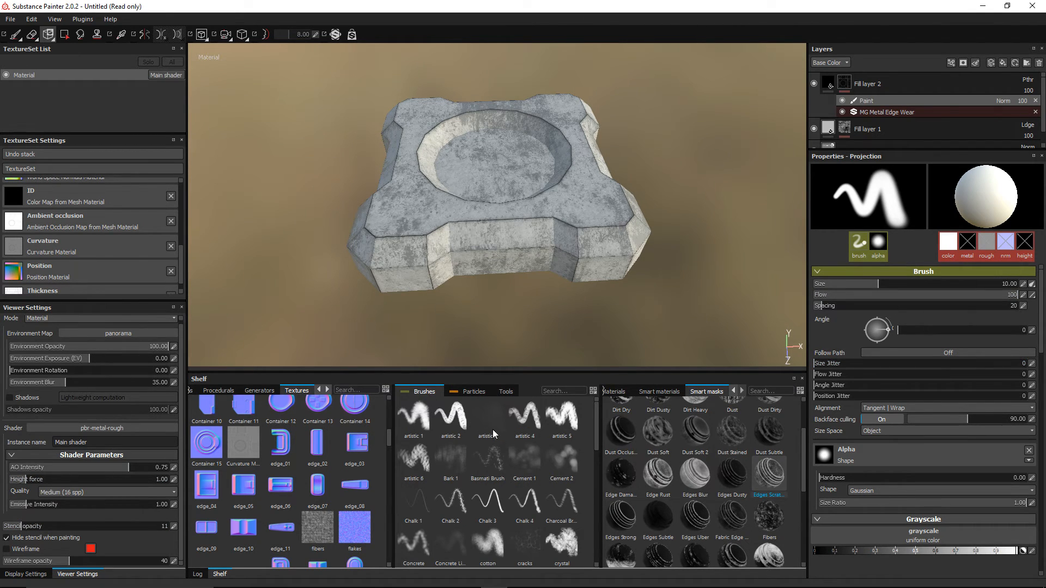
pyautogui.scroll(-3, 509, 507)
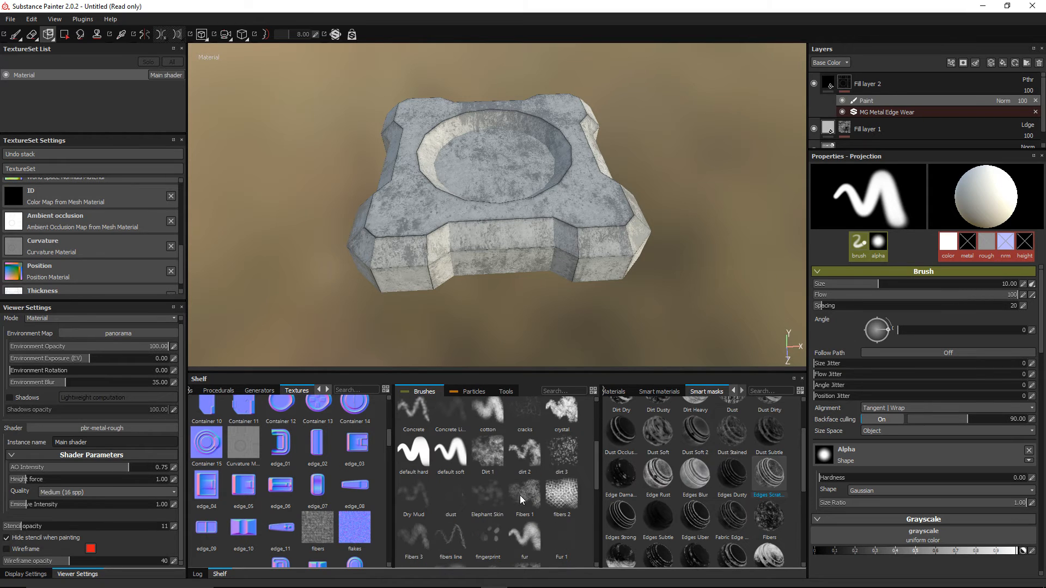
pyautogui.click(562, 456)
pyautogui.scroll(5, 463, 196)
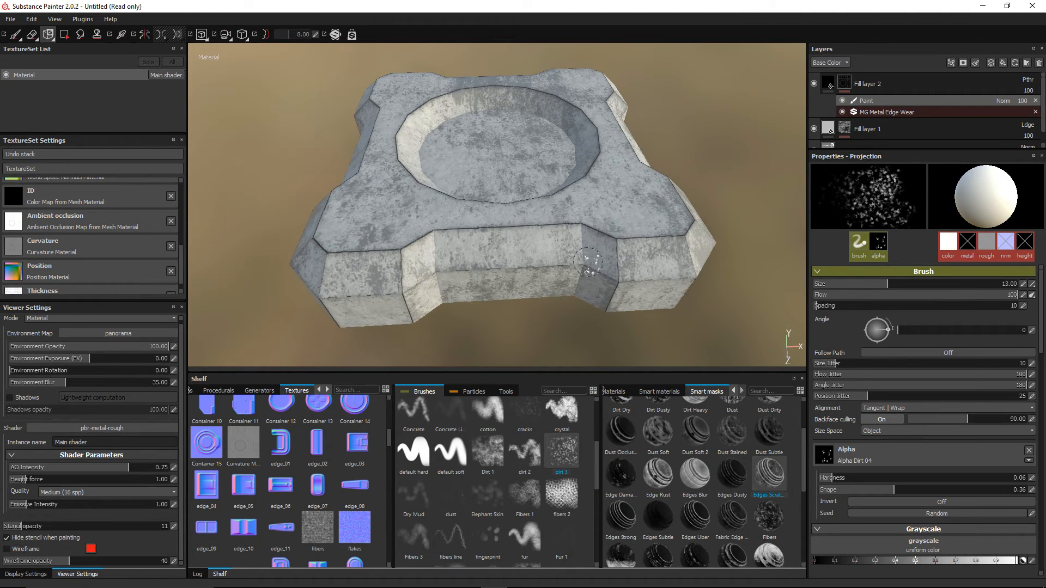
pyautogui.moveTo(621, 210); pyautogui.dragTo(581, 169, button='middle')
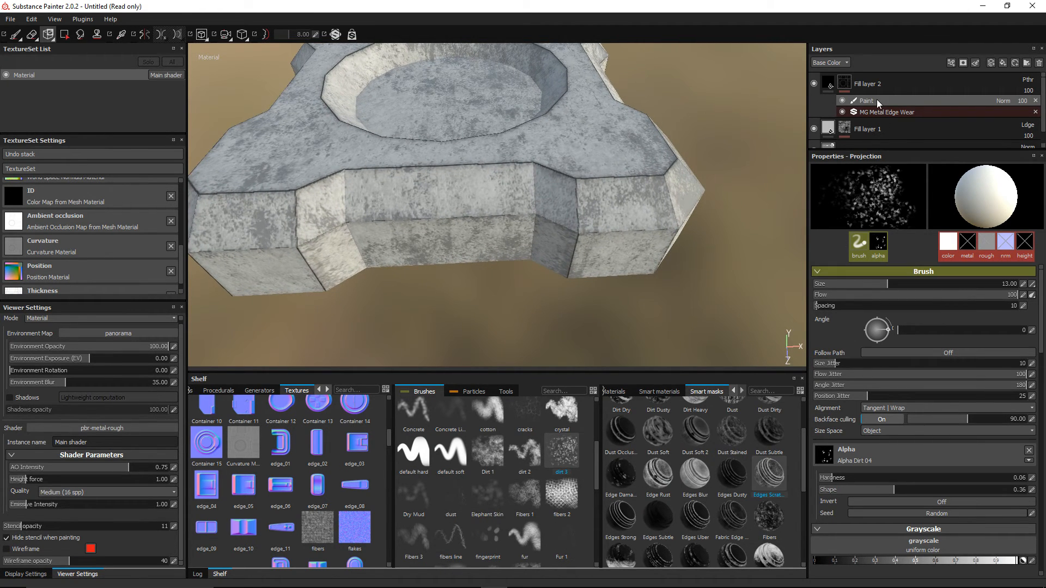
pyautogui.scroll(-2, 1013, 381)
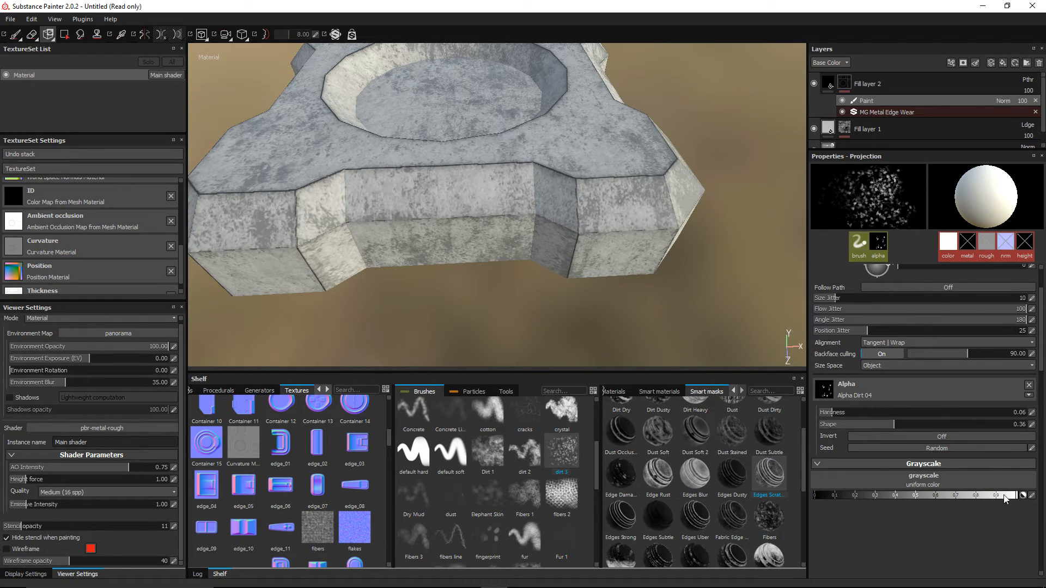
pyautogui.scroll(2, 949, 354)
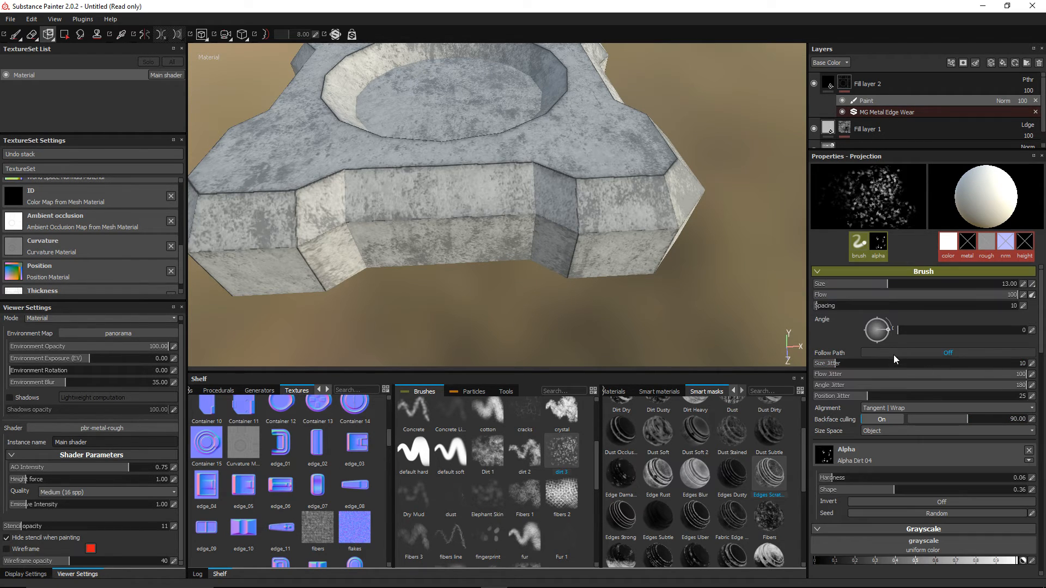
pyautogui.moveTo(1017, 295); pyautogui.dragTo(953, 299)
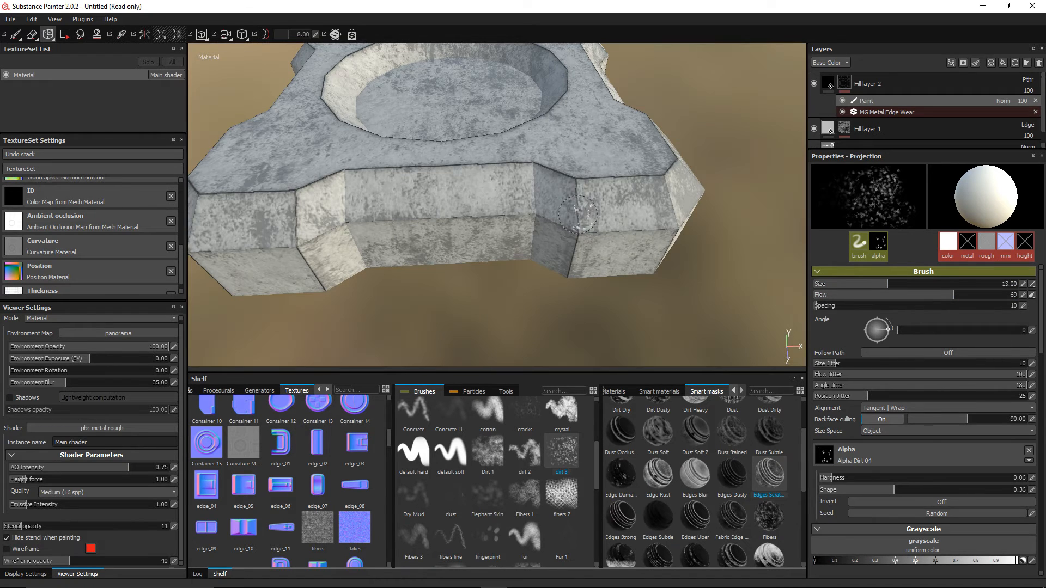
# Harden the dirt brush, reduce its size to 1.74, and paint a straight wear line down the front notch's vertical corner edge
pyautogui.scroll(2, 639, 202)
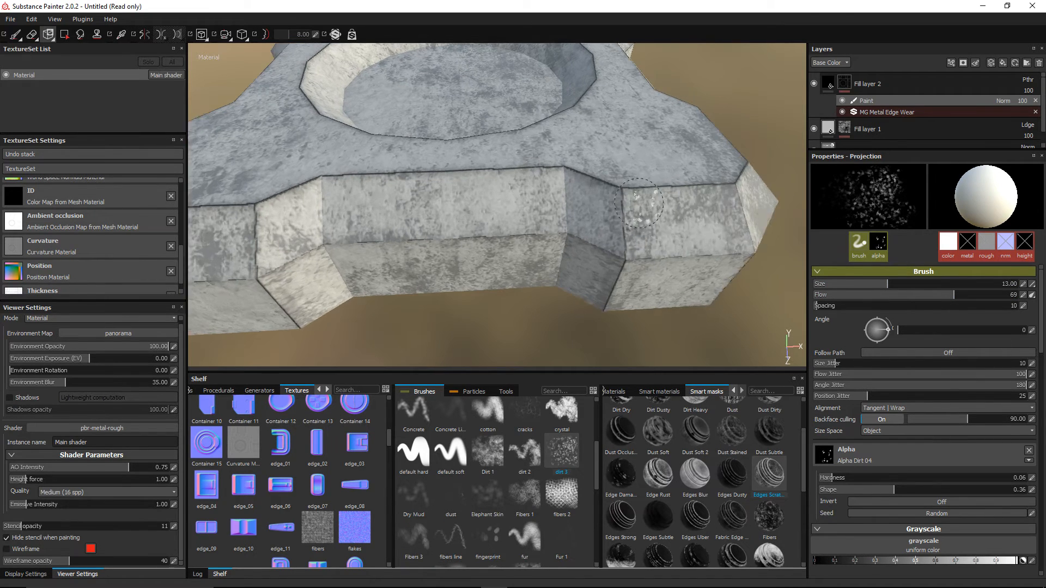
pyautogui.scroll(1, 639, 203)
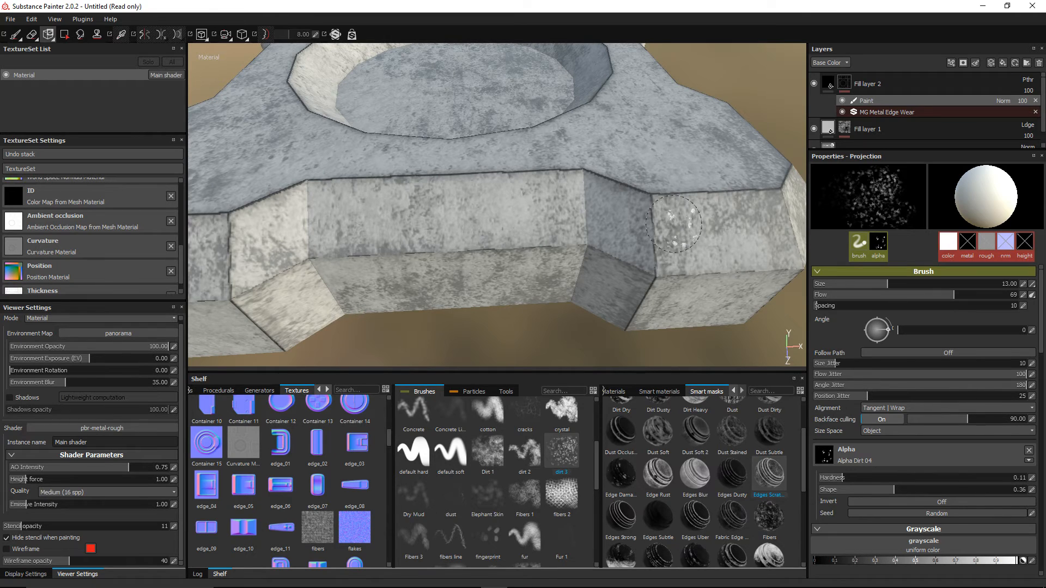
pyautogui.moveTo(674, 223)
pyautogui.keyDown('ctrl'); pyautogui.mouseDown(button='right')
pyautogui.moveTo(662, 208)
pyautogui.moveTo(671, 219)
pyautogui.moveTo(655, 234)
pyautogui.moveTo(654, 206)
pyautogui.moveTo(651, 217)
pyautogui.mouseUp(button='right'); pyautogui.keyUp('ctrl')
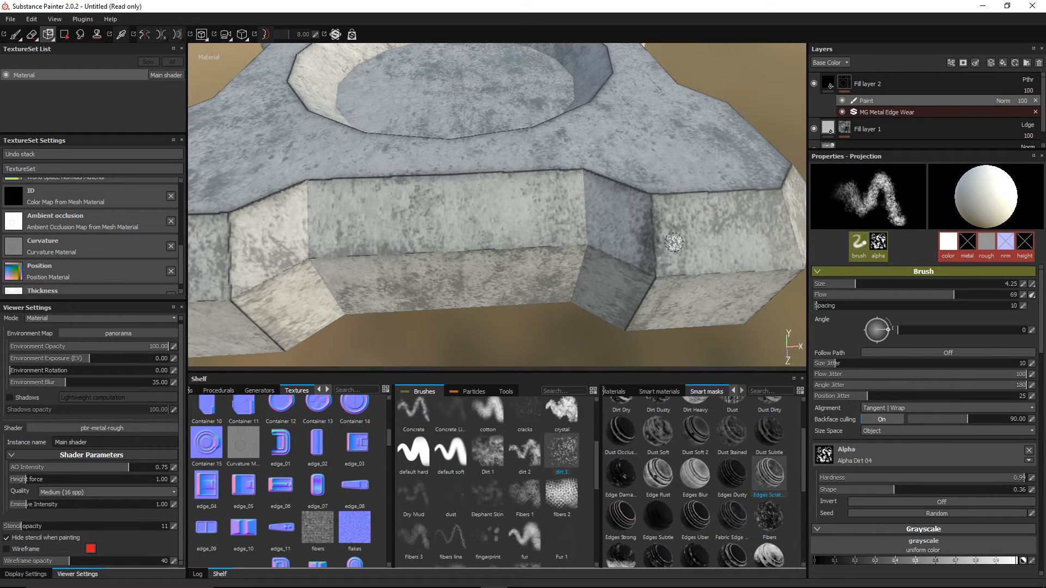
pyautogui.keyDown('ctrl'); pyautogui.moveTo(649, 266); pyautogui.dragTo(649, 267, button='right'); pyautogui.keyUp('ctrl')
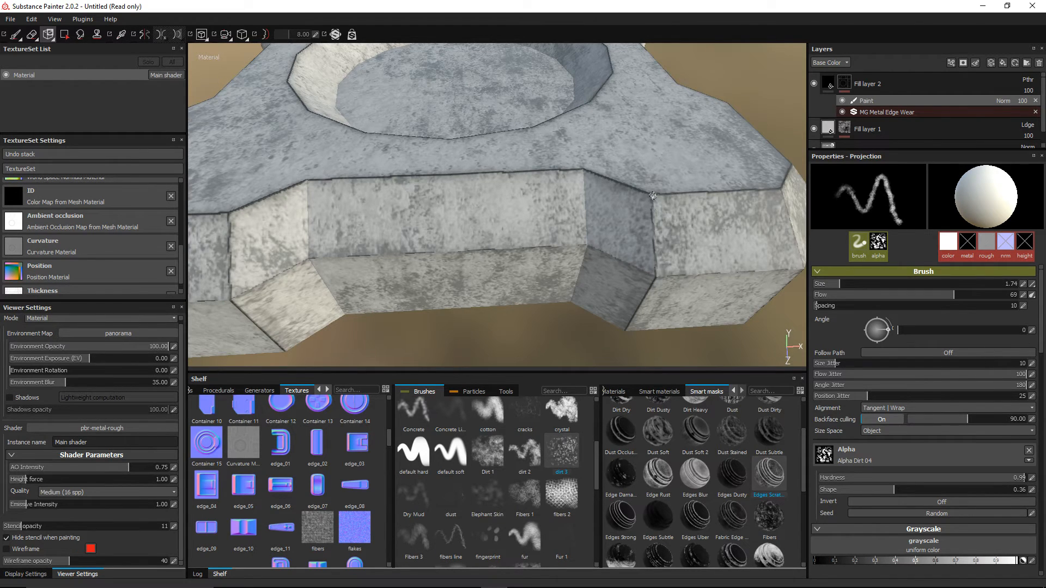
pyautogui.press('shift')
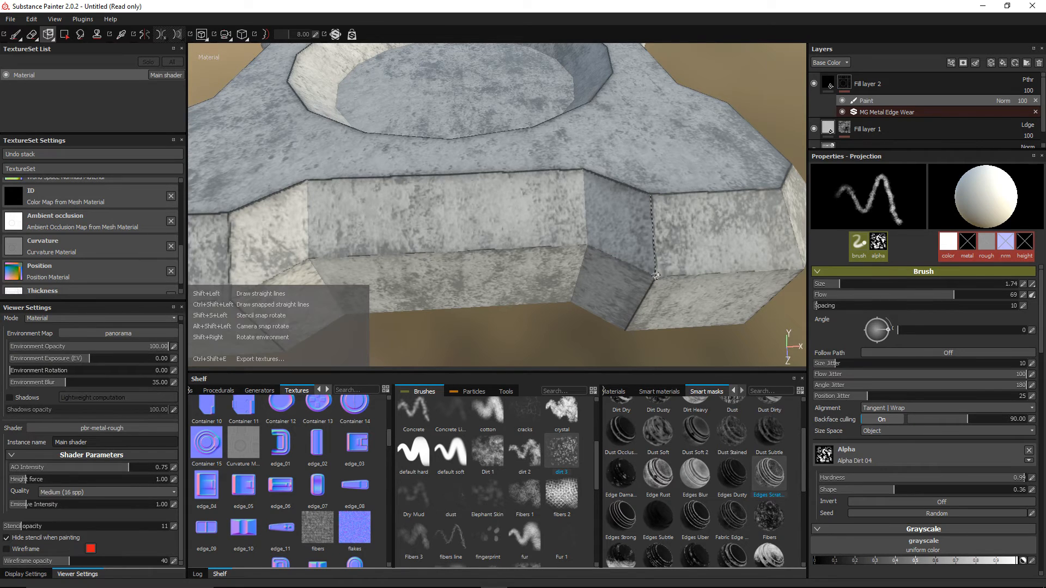
pyautogui.keyDown('shift'); pyautogui.click(656, 276); pyautogui.keyUp('shift')
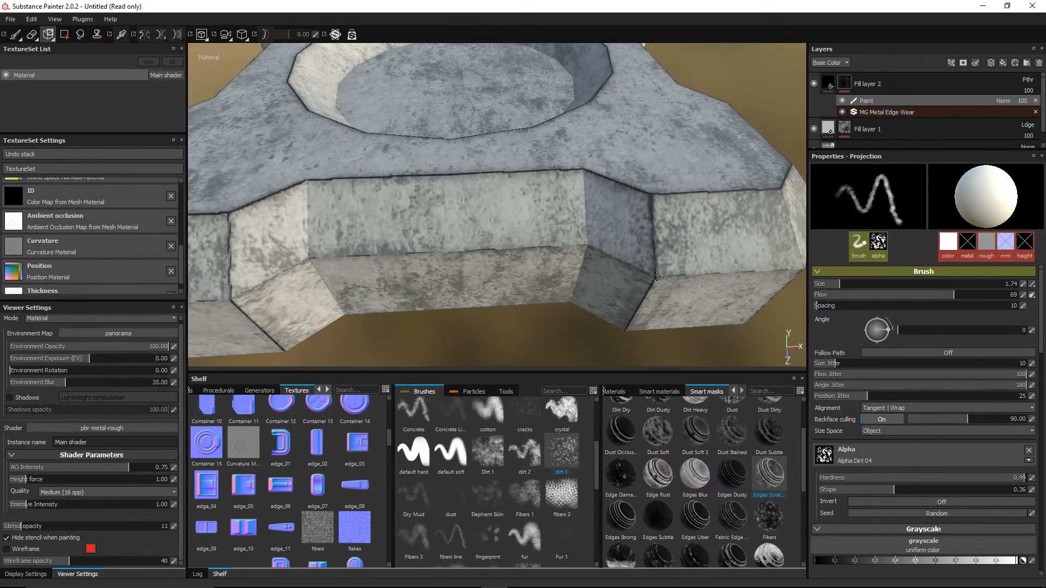
# Inspect the painted edge wear across the whole mesh, finishing with a view from above
pyautogui.scroll(-2, 675, 285)
pyautogui.keyDown('alt'); pyautogui.moveTo(694, 295); pyautogui.dragTo(662, 264); pyautogui.keyUp('alt')
pyautogui.keyDown('alt'); pyautogui.moveTo(535, 134); pyautogui.dragTo(577, 194, button='middle'); pyautogui.keyUp('alt')
pyautogui.moveTo(575, 187)
pyautogui.keyDown('alt'); pyautogui.mouseDown()
pyautogui.moveTo(534, 203)
pyautogui.moveTo(534, 182)
pyautogui.moveTo(541, 206)
pyautogui.moveTo(532, 192)
pyautogui.moveTo(505, 194)
pyautogui.moveTo(519, 238)
pyautogui.moveTo(515, 229)
pyautogui.mouseUp(); pyautogui.keyUp('alt')
pyautogui.scroll(-3, 541, 203)
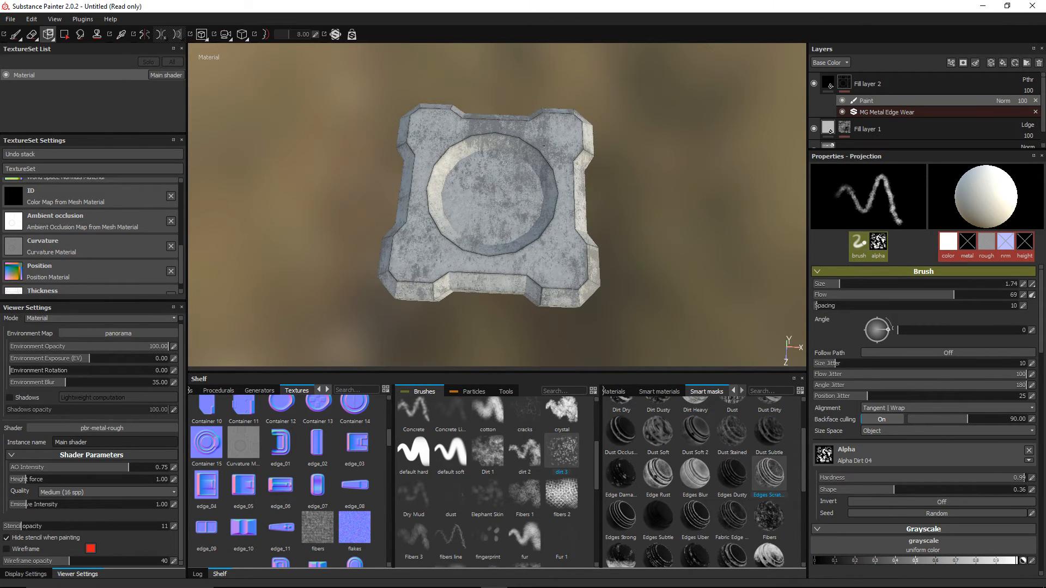
pyautogui.keyDown('alt'); pyautogui.moveTo(590, 187); pyautogui.dragTo(594, 201); pyautogui.keyUp('alt')
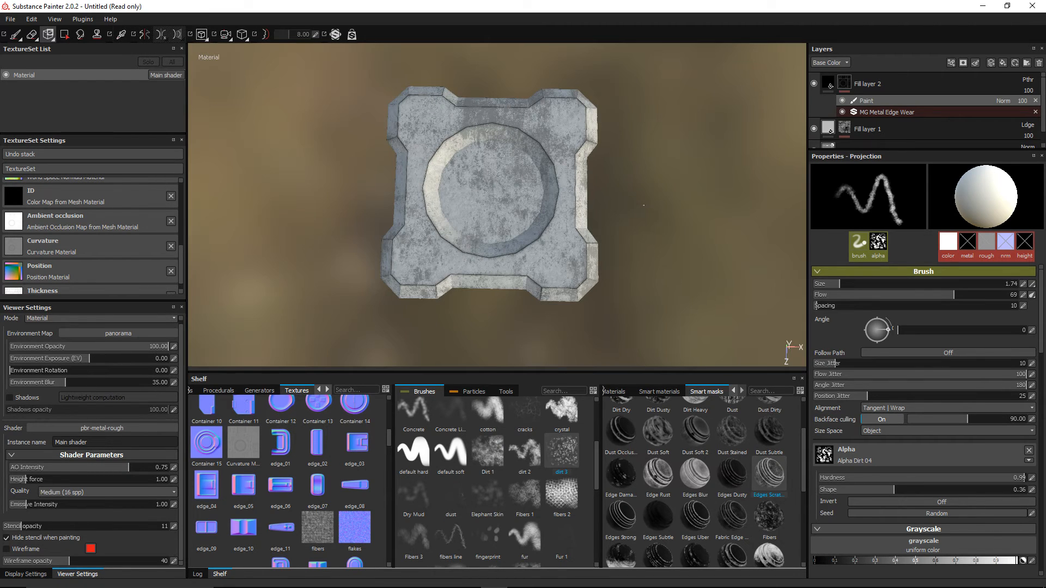
pyautogui.keyDown('alt'); pyautogui.moveTo(660, 240); pyautogui.dragTo(657, 252); pyautogui.keyUp('alt')
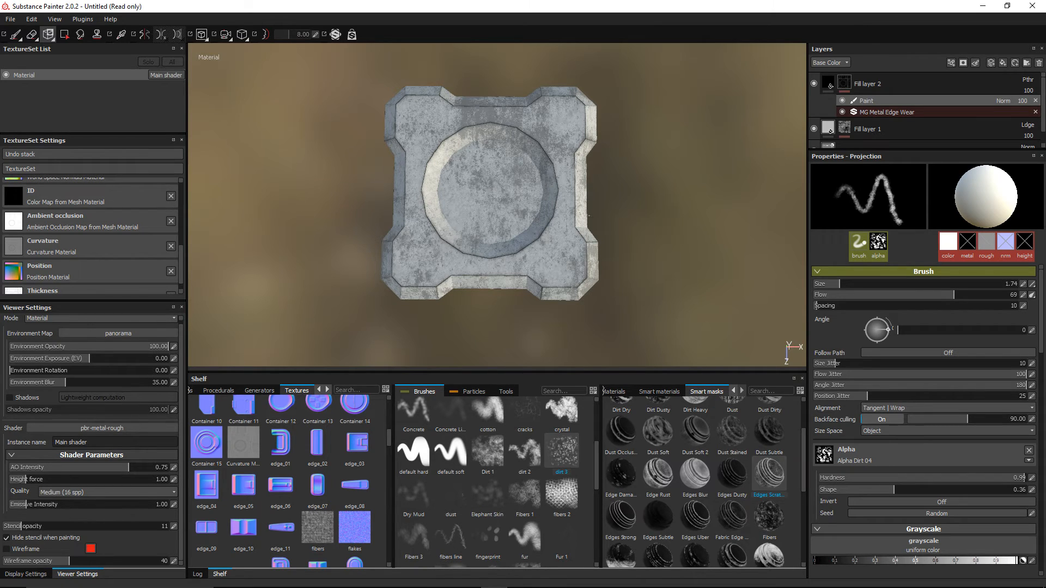
# Switch the viewport to orthographic projection and examine the mesh from above and straight from the side
pyautogui.click(243, 36)
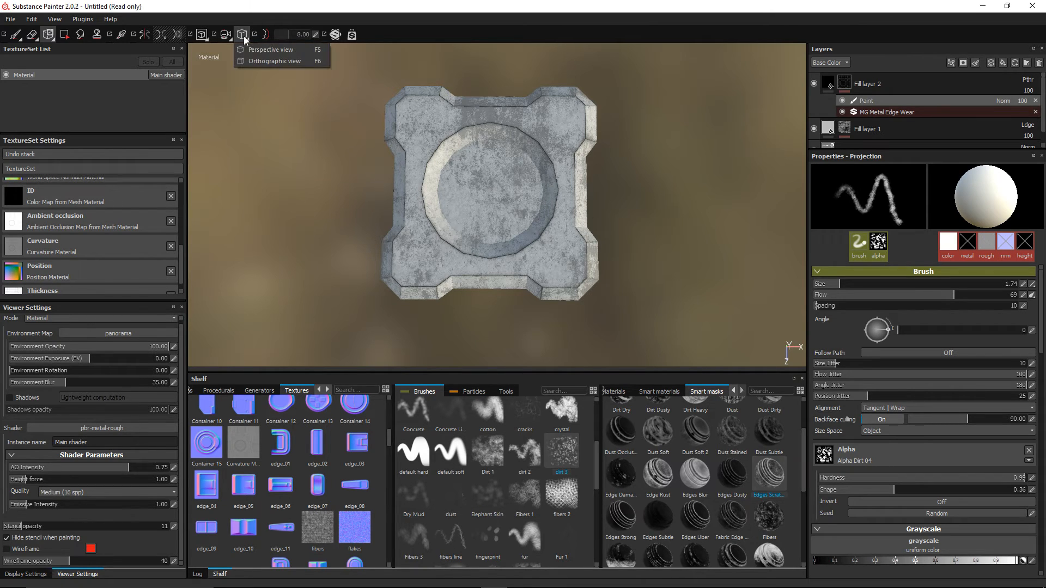
pyautogui.click(273, 62)
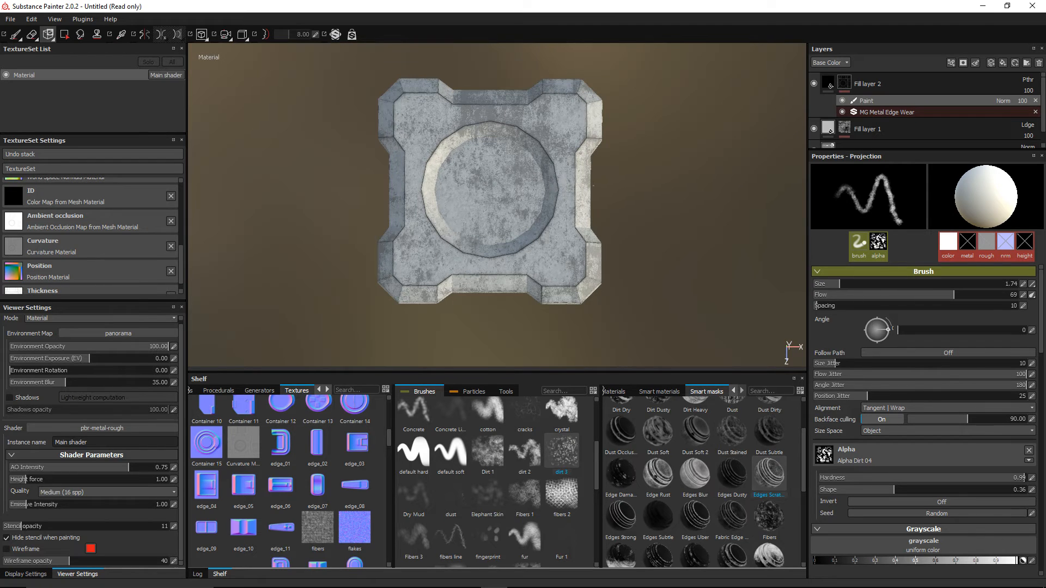
pyautogui.moveTo(571, 250)
pyautogui.keyDown('alt'); pyautogui.mouseDown()
pyautogui.moveTo(572, 168)
pyautogui.moveTo(600, 211)
pyautogui.moveTo(595, 240)
pyautogui.moveTo(565, 261)
pyautogui.mouseUp(); pyautogui.keyUp('alt')
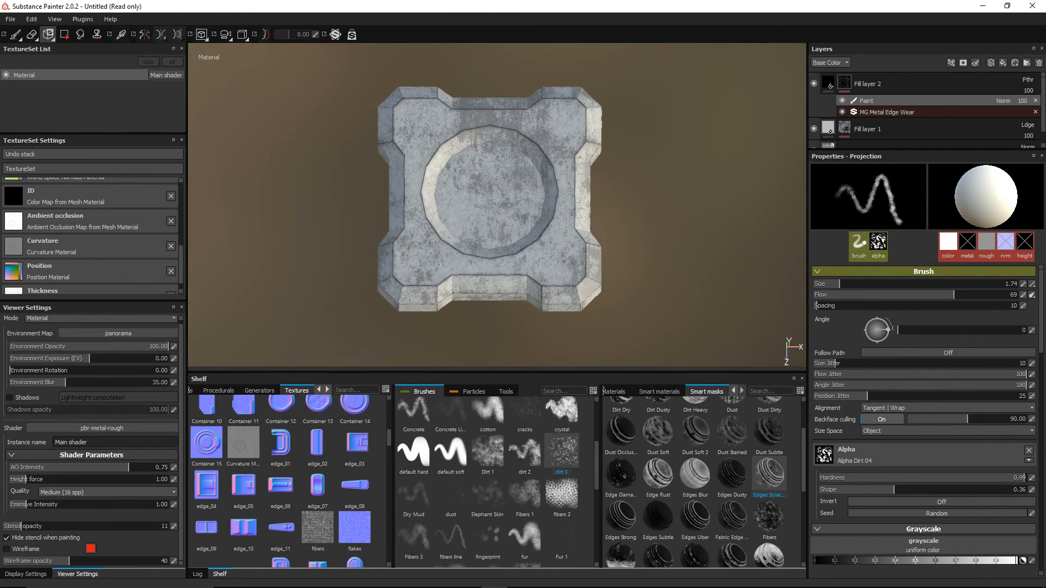
pyautogui.moveTo(640, 225)
pyautogui.keyDown('alt'); pyautogui.mouseDown()
pyautogui.moveTo(622, 222)
pyautogui.moveTo(621, 234)
pyautogui.moveTo(626, 225)
pyautogui.mouseUp(); pyautogui.keyUp('alt')
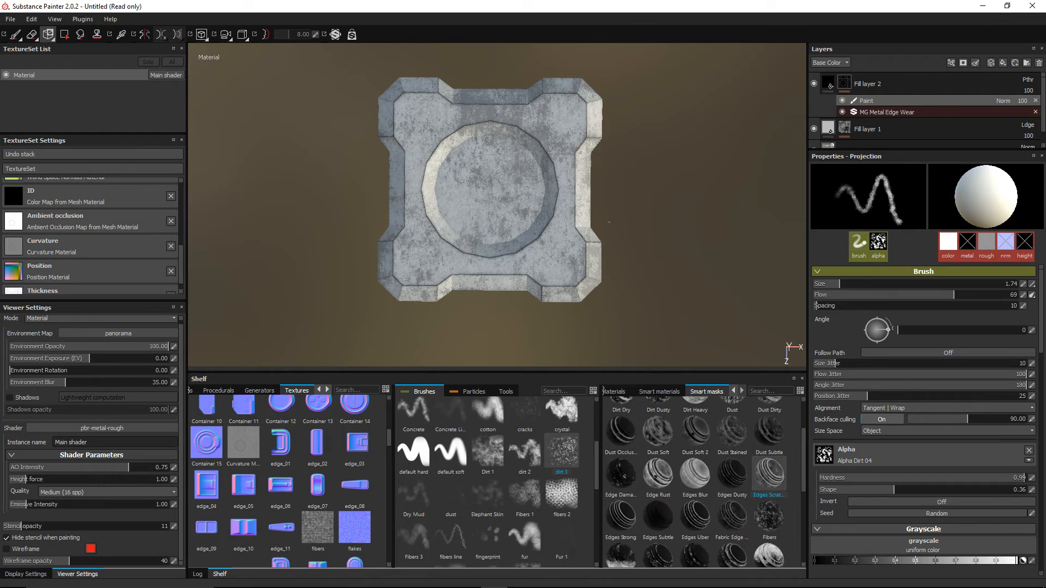
pyautogui.keyDown('alt'); pyautogui.keyDown('shift'); pyautogui.moveTo(625, 228); pyautogui.dragTo(626, 213); pyautogui.keyUp('shift'); pyautogui.keyUp('alt')
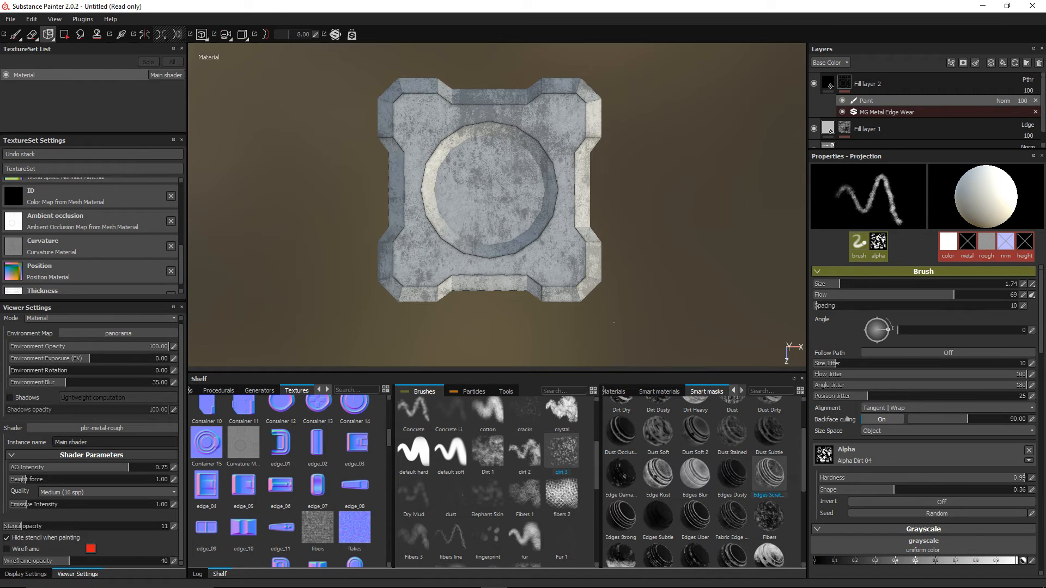
pyautogui.keyDown('alt'); pyautogui.moveTo(594, 327); pyautogui.dragTo(571, 202); pyautogui.keyUp('alt')
pyautogui.keyDown('alt'); pyautogui.moveTo(540, 257); pyautogui.dragTo(571, 214, button='middle'); pyautogui.keyUp('alt')
# Compare the mesh's side view in perspective projection, and return the viewport to orthographic
pyautogui.click(242, 35)
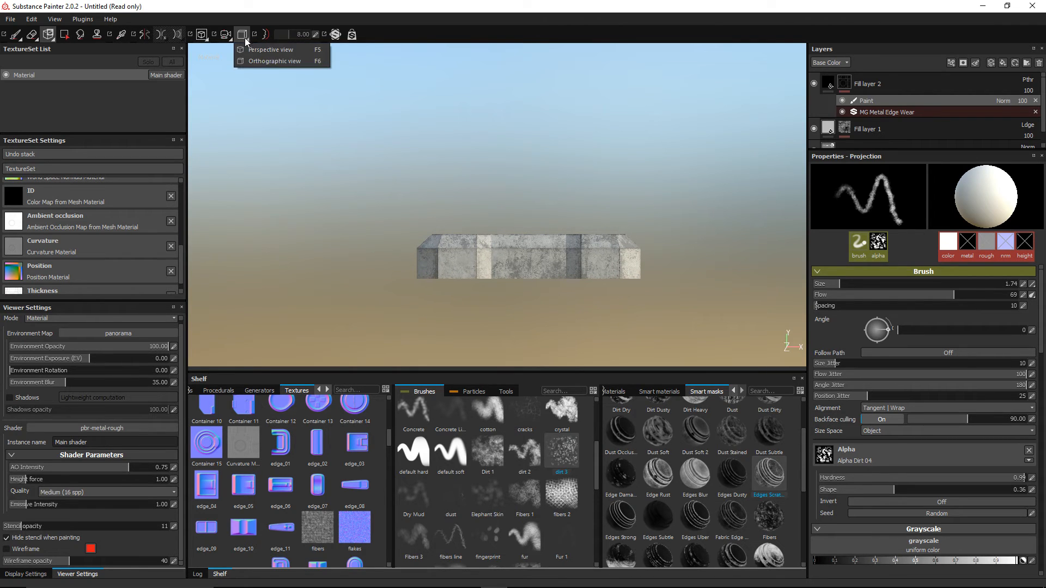
pyautogui.click(267, 61)
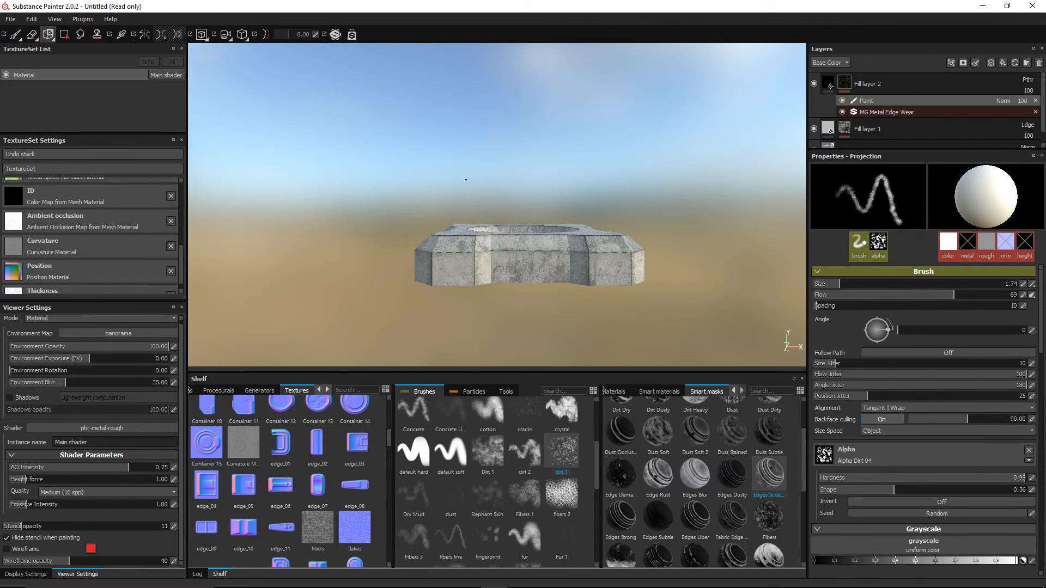
pyautogui.keyDown('alt'); pyautogui.moveTo(446, 178); pyautogui.dragTo(489, 201); pyautogui.keyUp('alt')
pyautogui.moveTo(489, 201)
pyautogui.keyDown('alt'); pyautogui.mouseDown(button='middle')
pyautogui.moveTo(561, 187)
pyautogui.moveTo(726, 185)
pyautogui.moveTo(495, 182)
pyautogui.mouseUp(button='middle'); pyautogui.keyUp('alt')
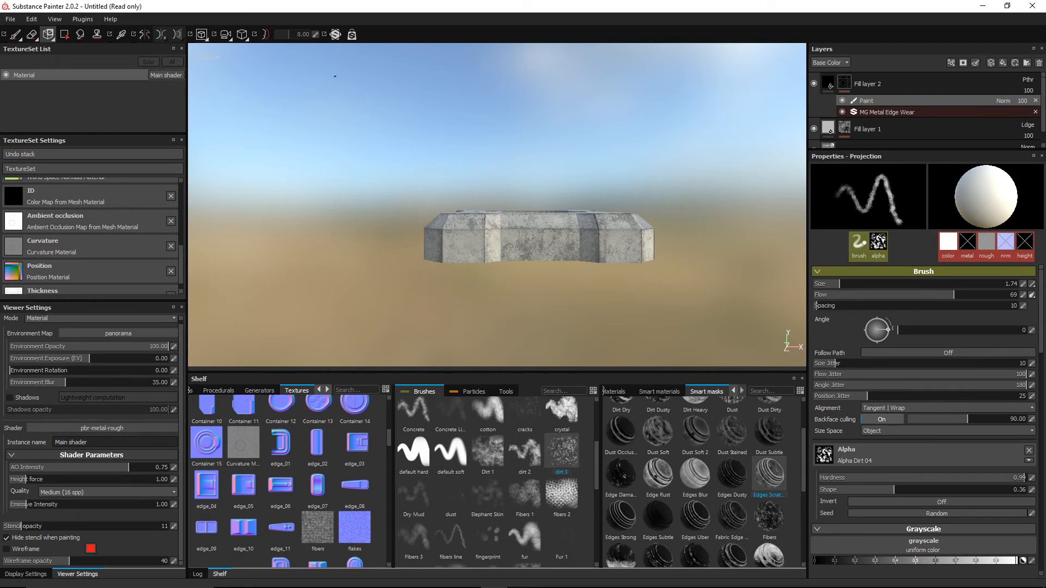
pyautogui.click(243, 35)
pyautogui.click(254, 60)
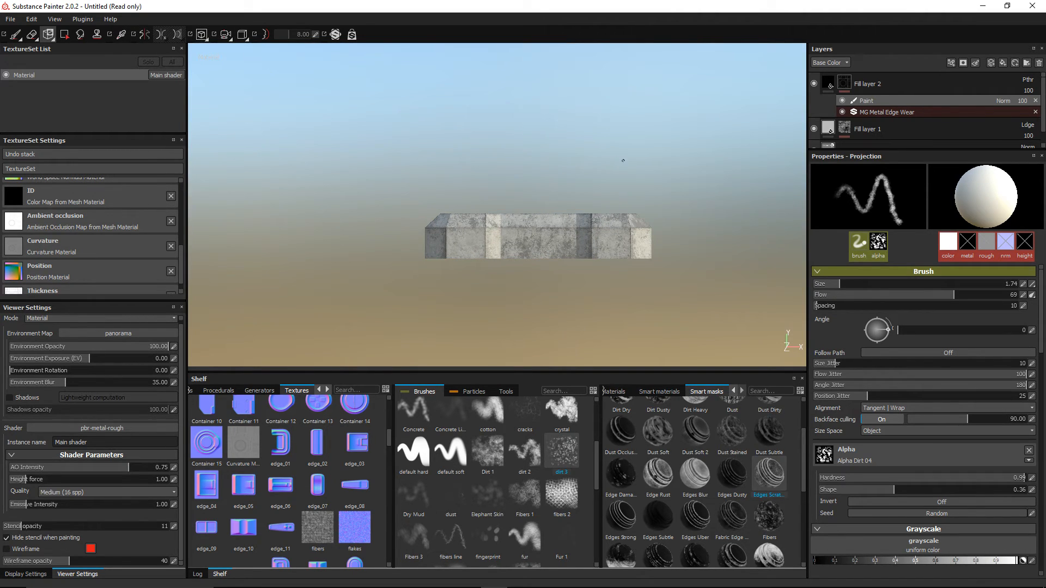
# Center the mesh in an orthographic top view and select Fill layer 2 in the layer stack
pyautogui.keyDown('alt'); pyautogui.moveTo(623, 160); pyautogui.dragTo(587, 167, button='middle'); pyautogui.keyUp('alt')
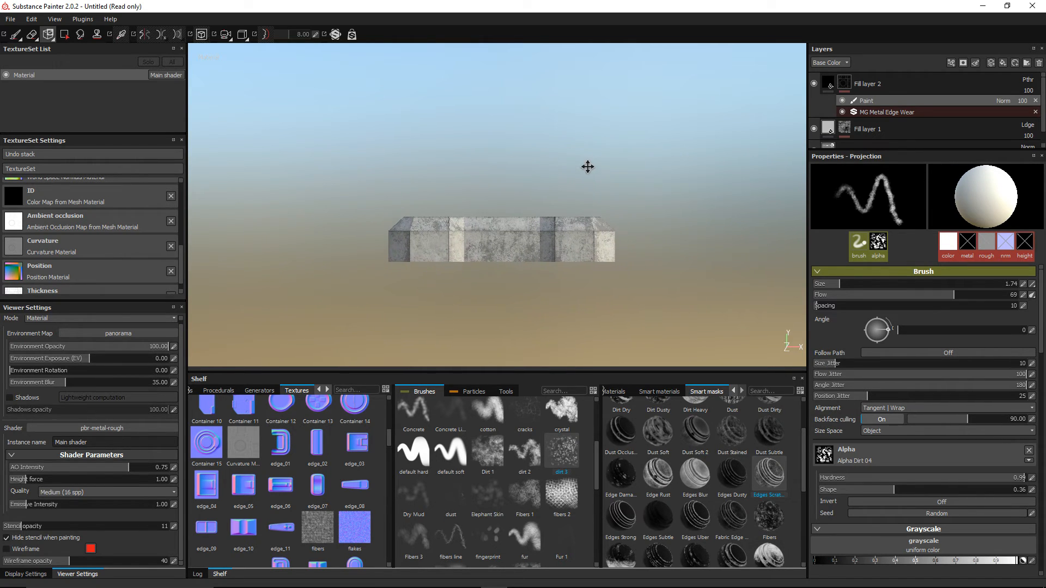
pyautogui.keyDown('alt'); pyautogui.moveTo(558, 166); pyautogui.dragTo(552, 201); pyautogui.keyUp('alt')
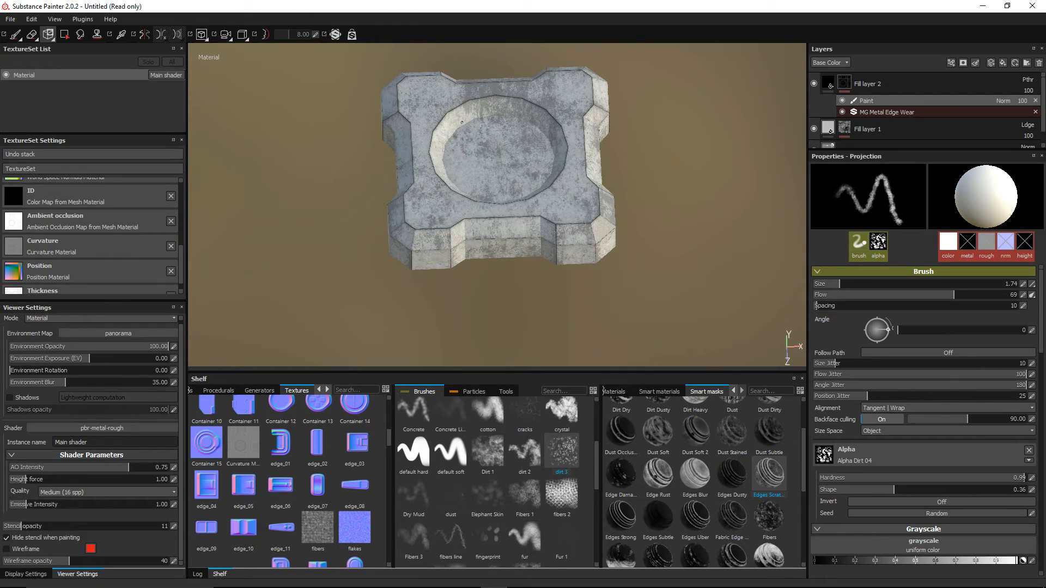
pyautogui.keyDown('alt'); pyautogui.moveTo(633, 144); pyautogui.dragTo(627, 191); pyautogui.keyUp('alt')
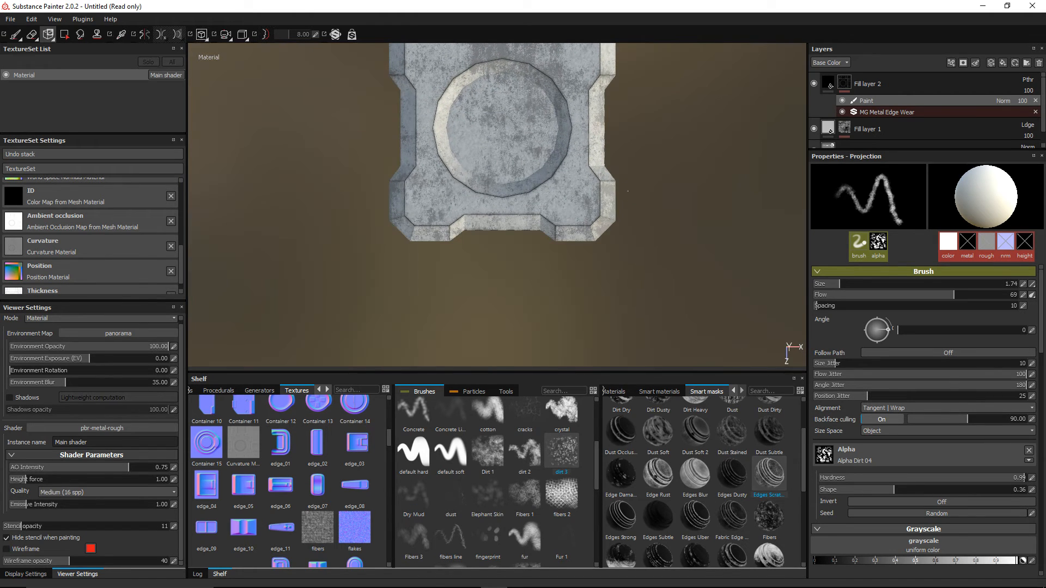
pyautogui.keyDown('alt'); pyautogui.moveTo(634, 134); pyautogui.dragTo(634, 195, button='middle'); pyautogui.keyUp('alt')
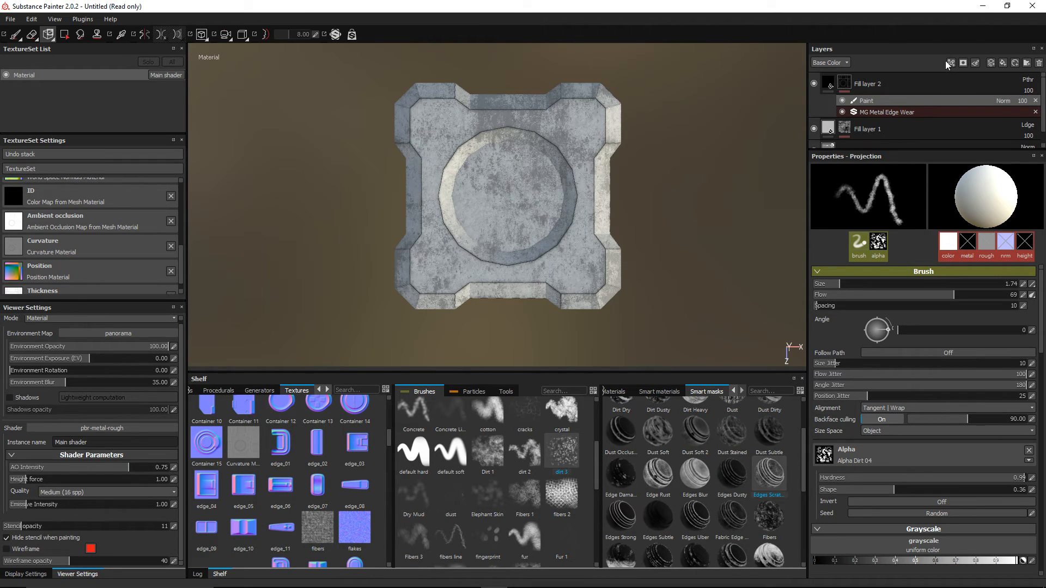
pyautogui.click(865, 81)
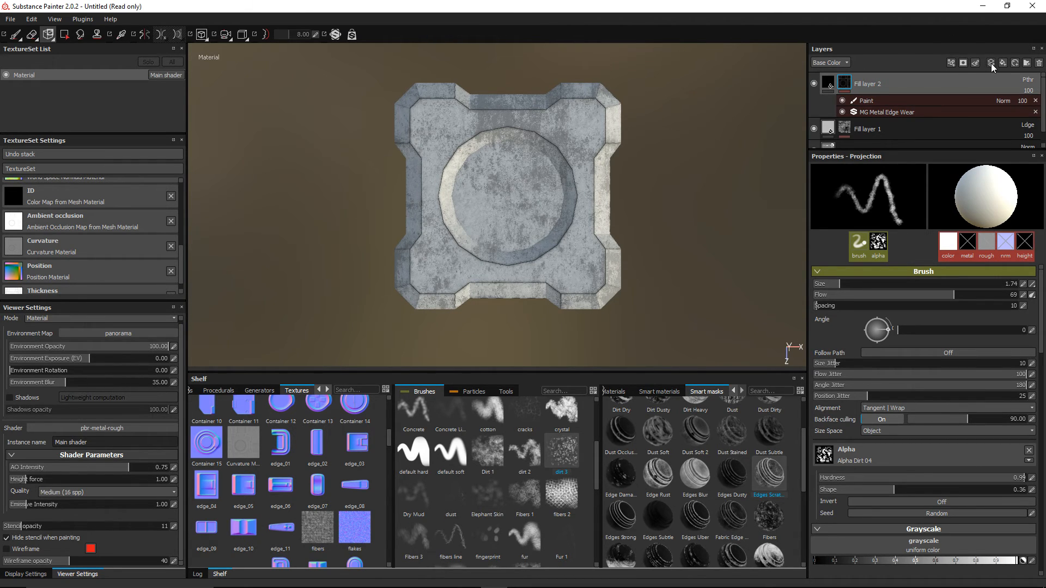
# Add a new paint layer at the top of the stack and rename Fill layer 1 as Secondary Colour
pyautogui.click(992, 65)
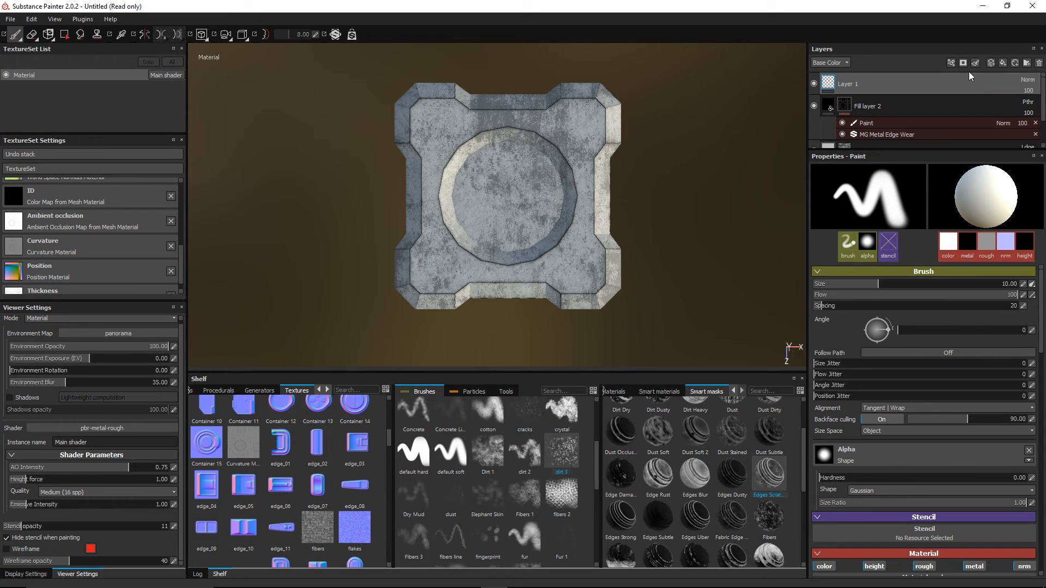
pyautogui.moveTo(1042, 111); pyautogui.dragTo(1041, 135)
pyautogui.doubleClick(872, 114)
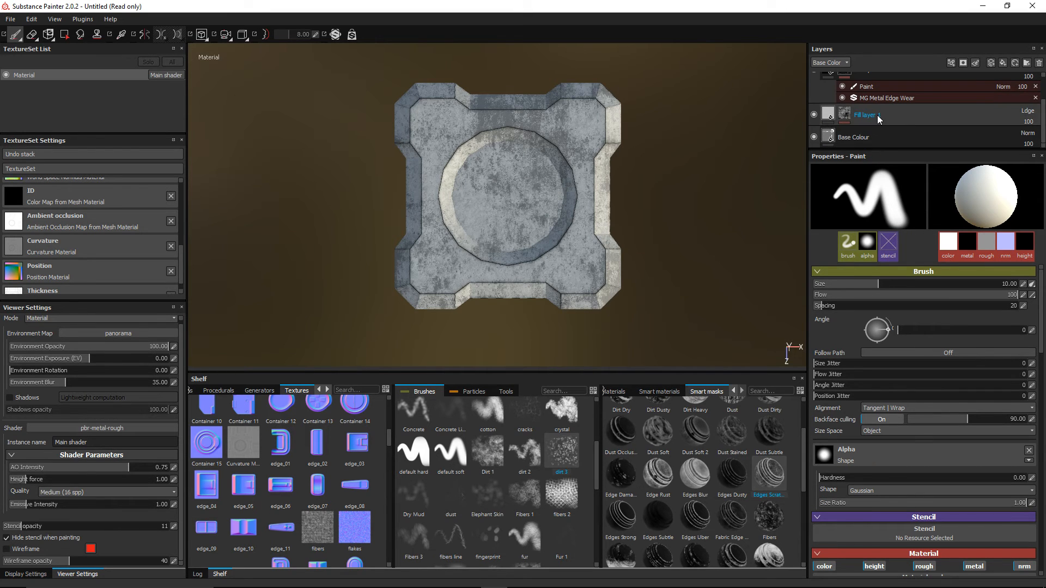
pyautogui.write('Se')
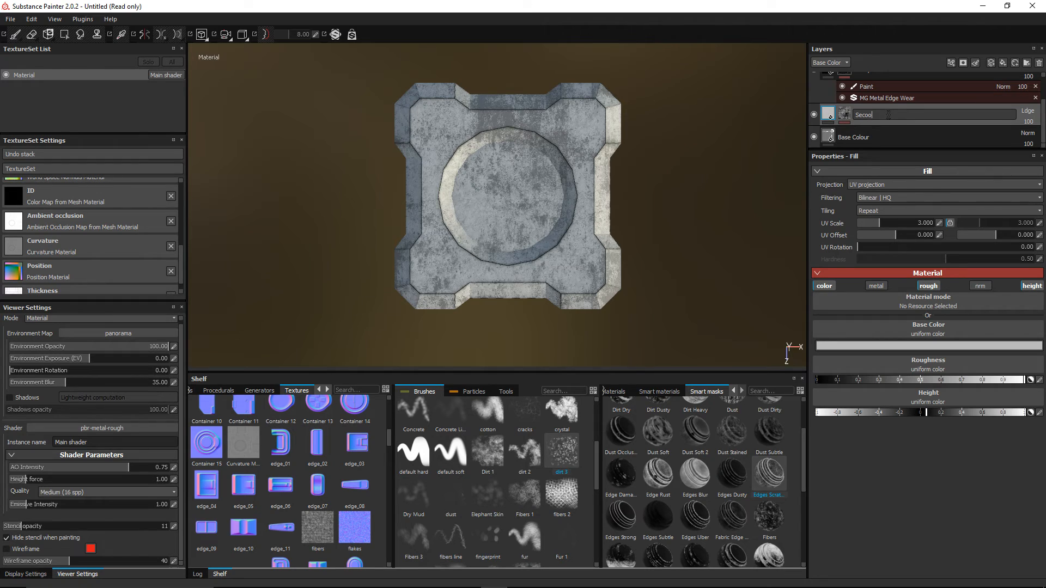
pyautogui.write('condary Colour')
pyautogui.press('Return')
# Rename the black edge wear layer, Fill layer 2, as Edge Dirt
pyautogui.scroll(1, 803, 100)
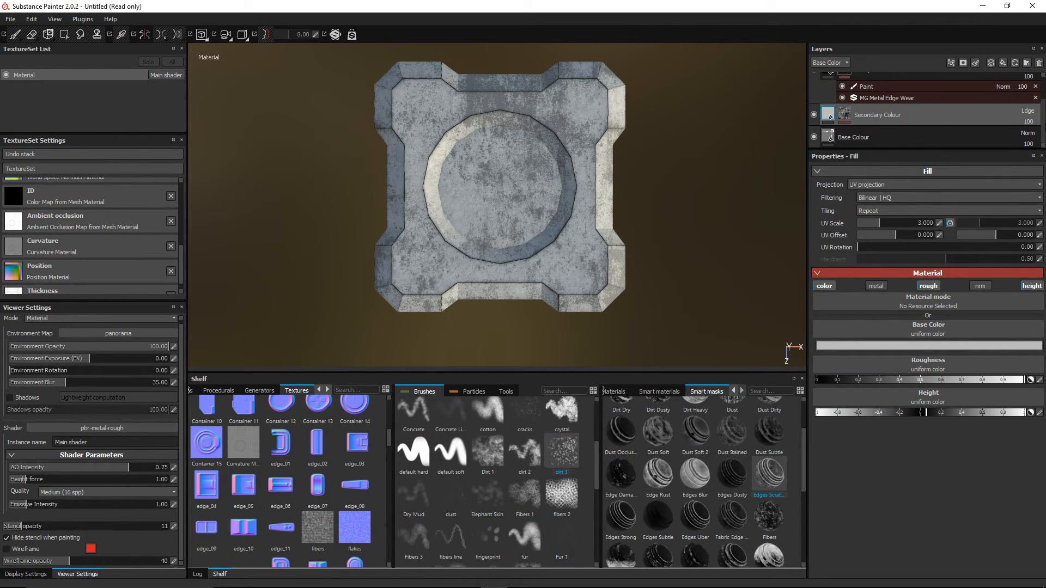
pyautogui.scroll(2, 926, 114)
pyautogui.doubleClick(889, 107)
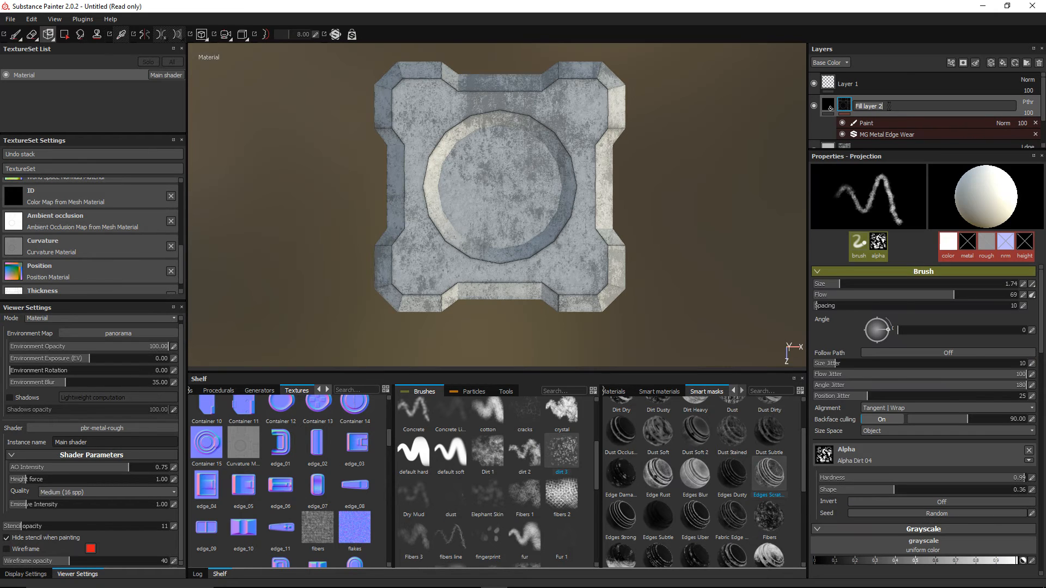
pyautogui.hotkey('ctrl', 'shift', 'e')
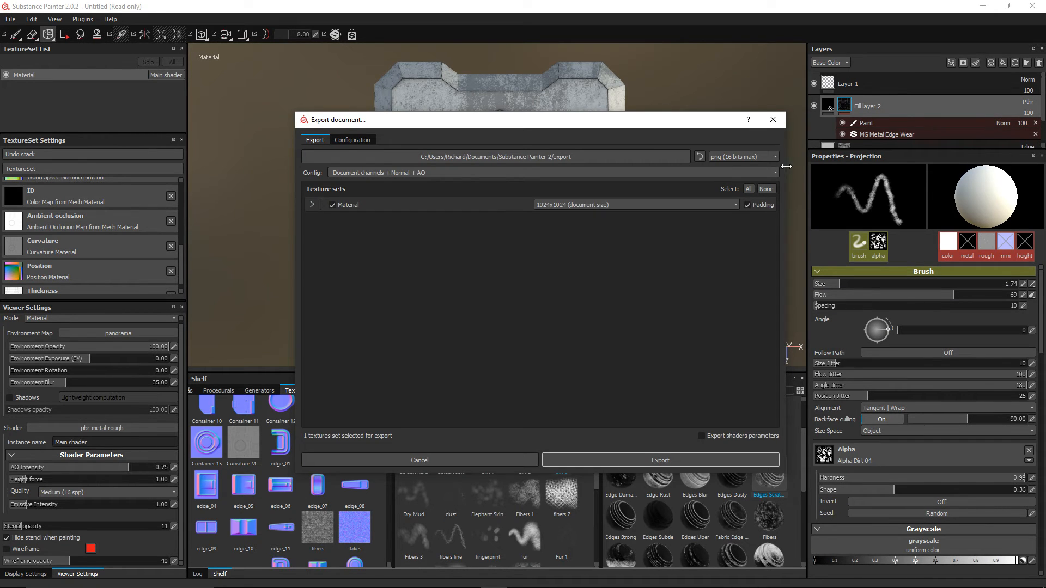
pyautogui.click(445, 460)
pyautogui.doubleClick(874, 107)
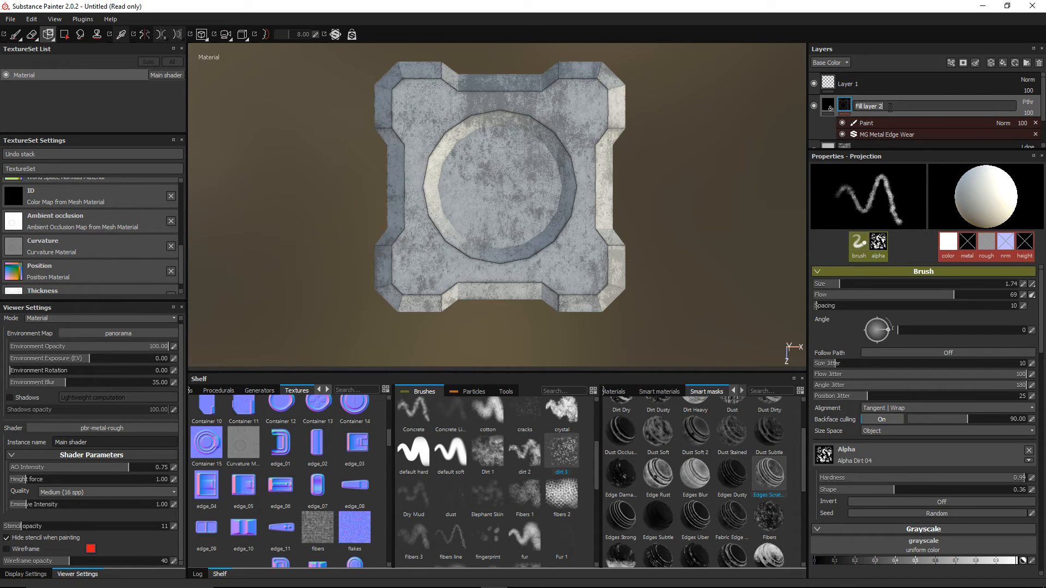
pyautogui.write('Edge Dirt')
pyautogui.press('Return')
# Select the new paint layer above Edge Dirt and rename it as Decals
pyautogui.moveTo(504, 587)
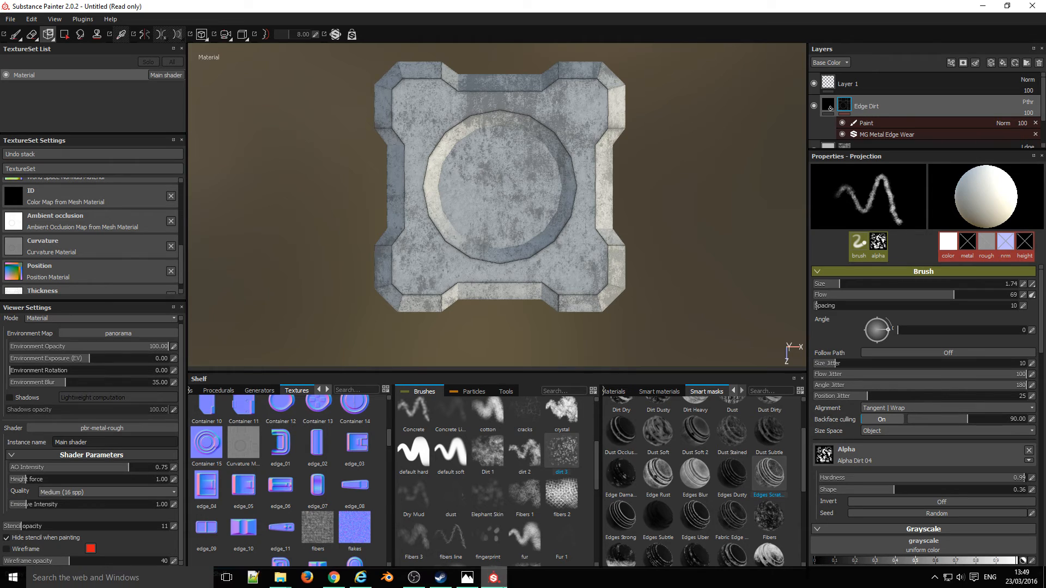
pyautogui.click(848, 83)
pyautogui.doubleClick(846, 83)
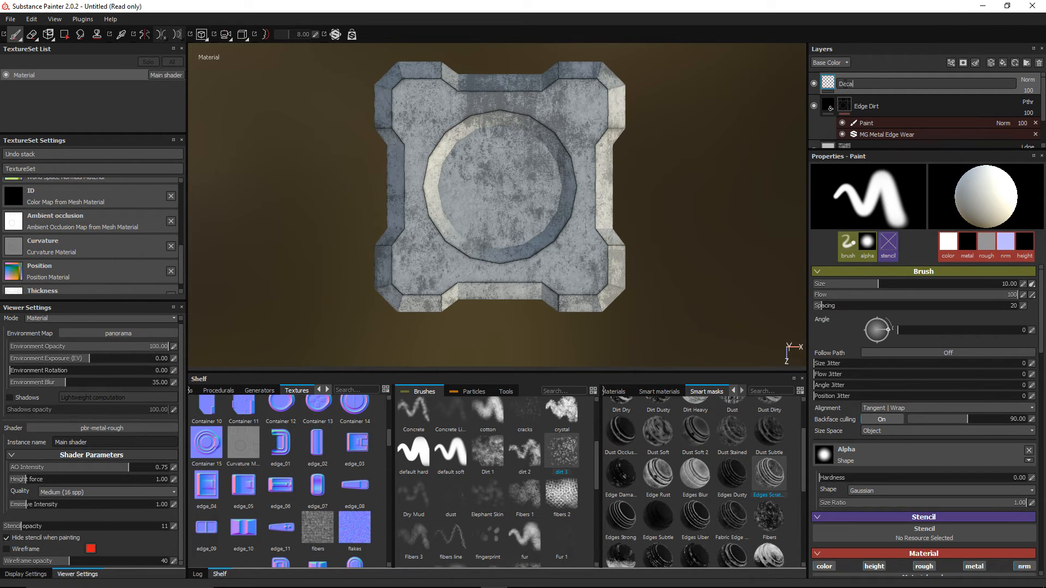
pyautogui.press('Return')
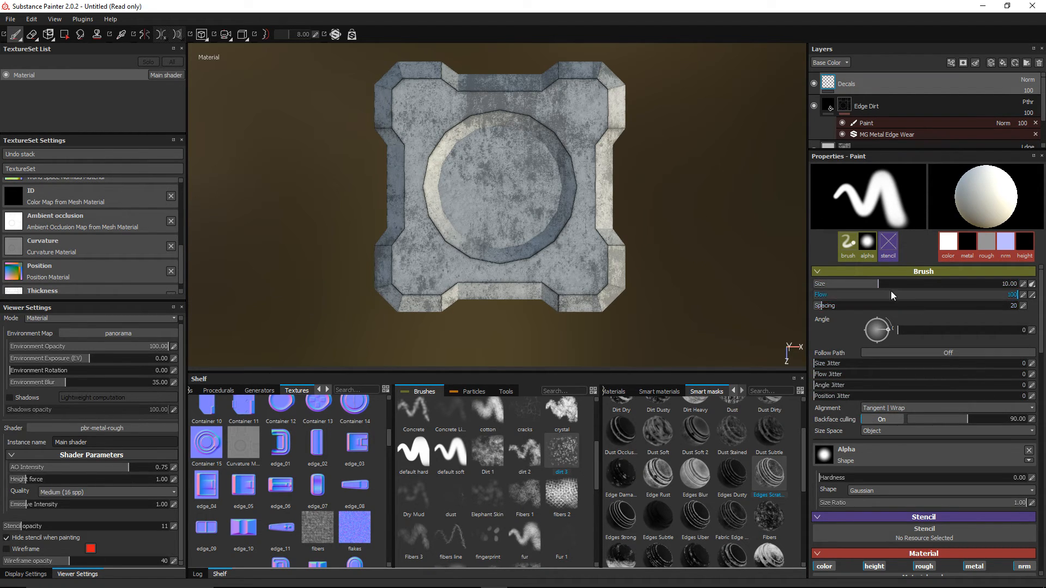
# Limit the brush material to the color and height channels, and set the height to its minimum value
pyautogui.moveTo(1041, 307); pyautogui.dragTo(1041, 364)
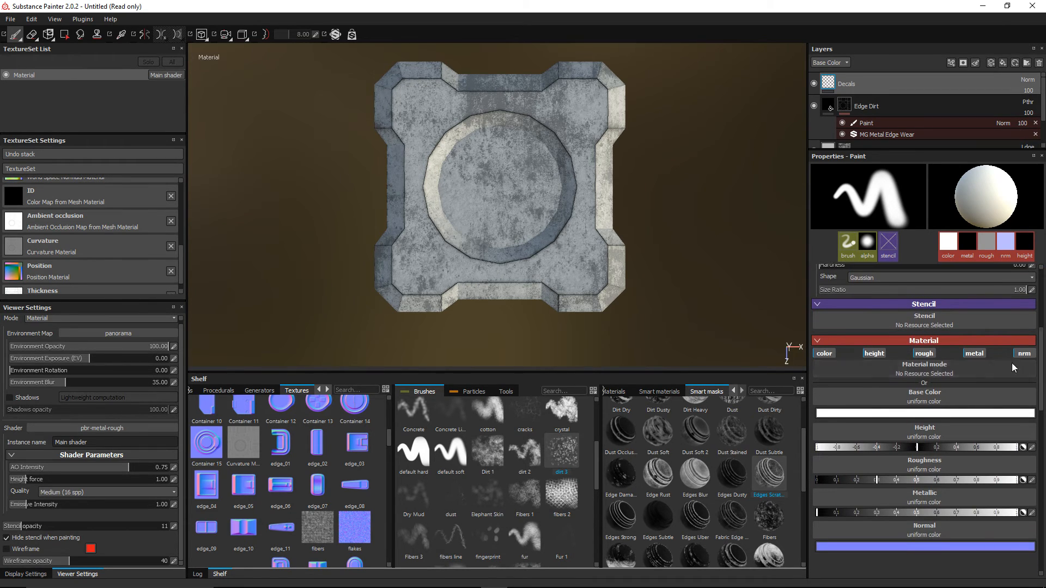
pyautogui.click(925, 354)
pyautogui.click(973, 353)
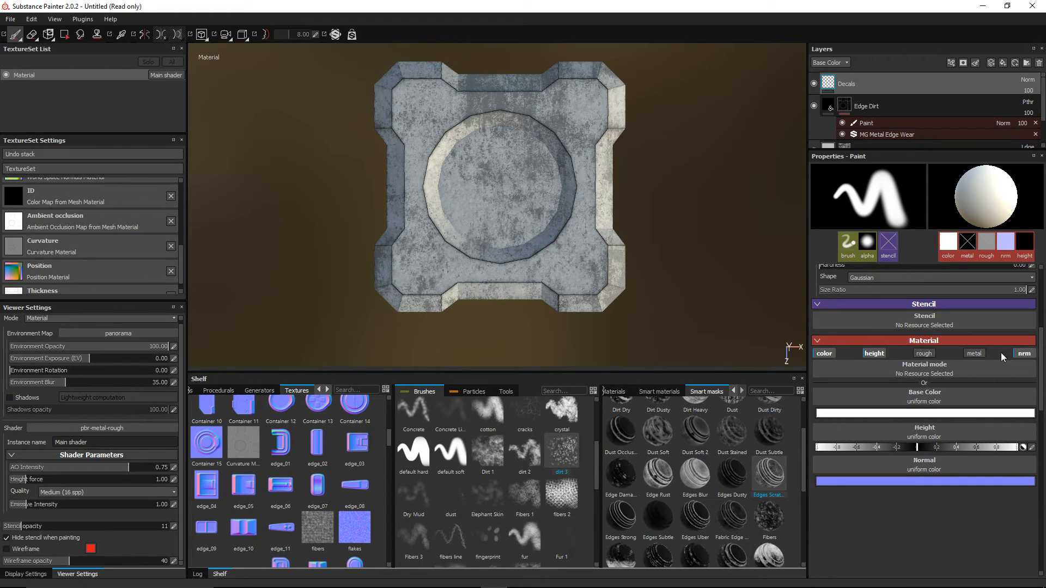
pyautogui.click(1022, 354)
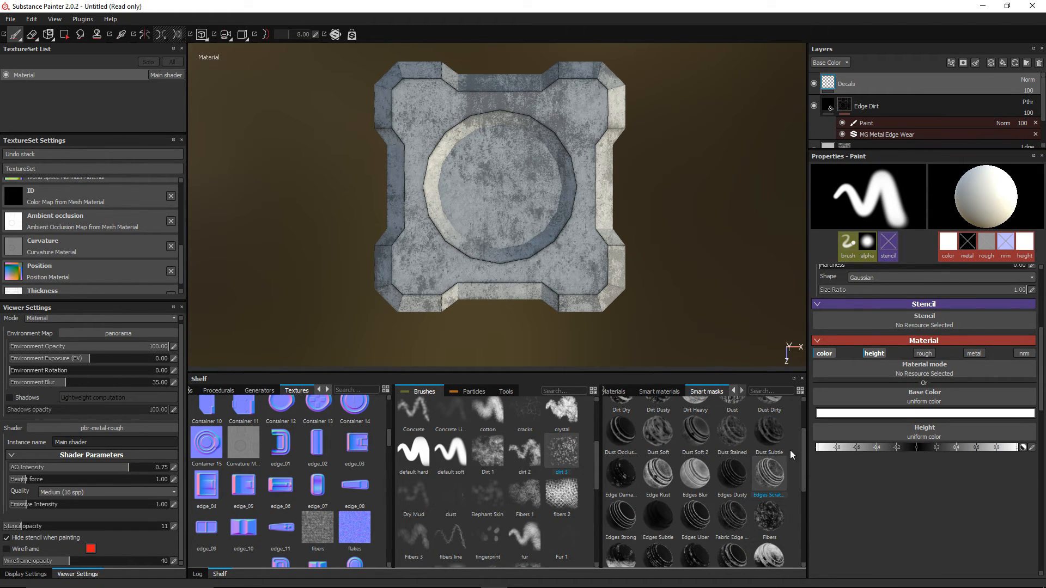
pyautogui.moveTo(848, 449); pyautogui.dragTo(783, 449)
# Try soft white height dabs on the lower-right corner of the mesh's top face, examine them, and undo them
pyautogui.keyDown('alt'); pyautogui.moveTo(584, 281); pyautogui.dragTo(670, 269, button='right'); pyautogui.keyUp('alt')
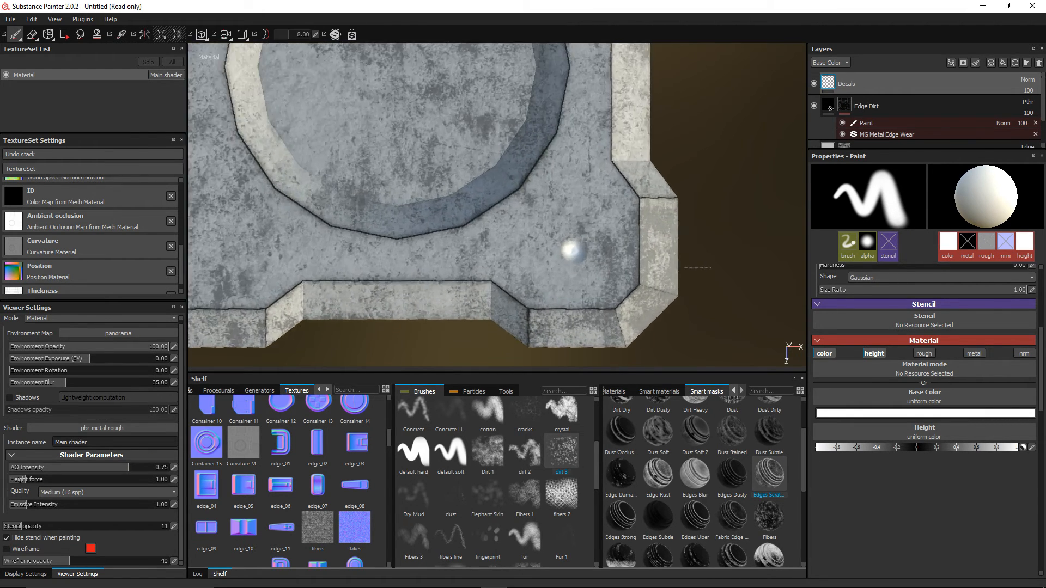
pyautogui.moveTo(681, 272)
pyautogui.keyDown('alt'); pyautogui.mouseDown()
pyautogui.moveTo(641, 178)
pyautogui.moveTo(682, 262)
pyautogui.moveTo(672, 267)
pyautogui.mouseUp(); pyautogui.keyUp('alt')
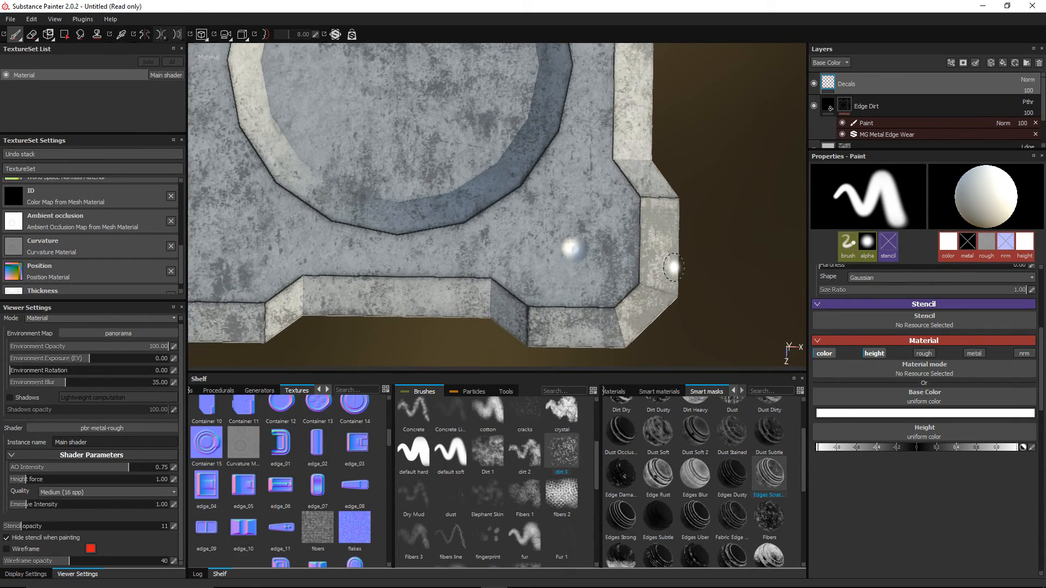
pyautogui.hotkey('ctrl', 'z')
pyautogui.scroll(-1, 662, 250)
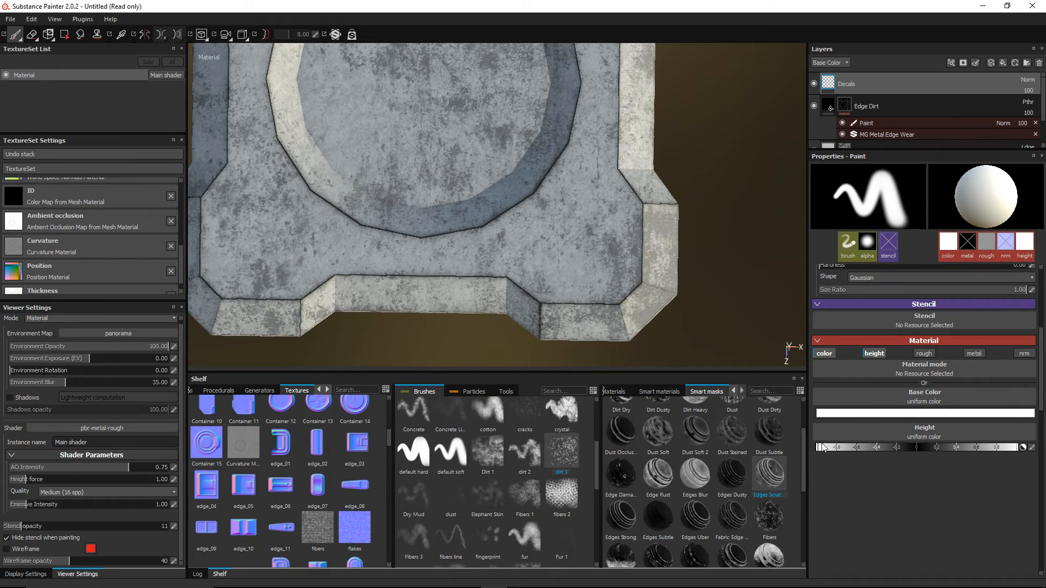
pyautogui.click(583, 246)
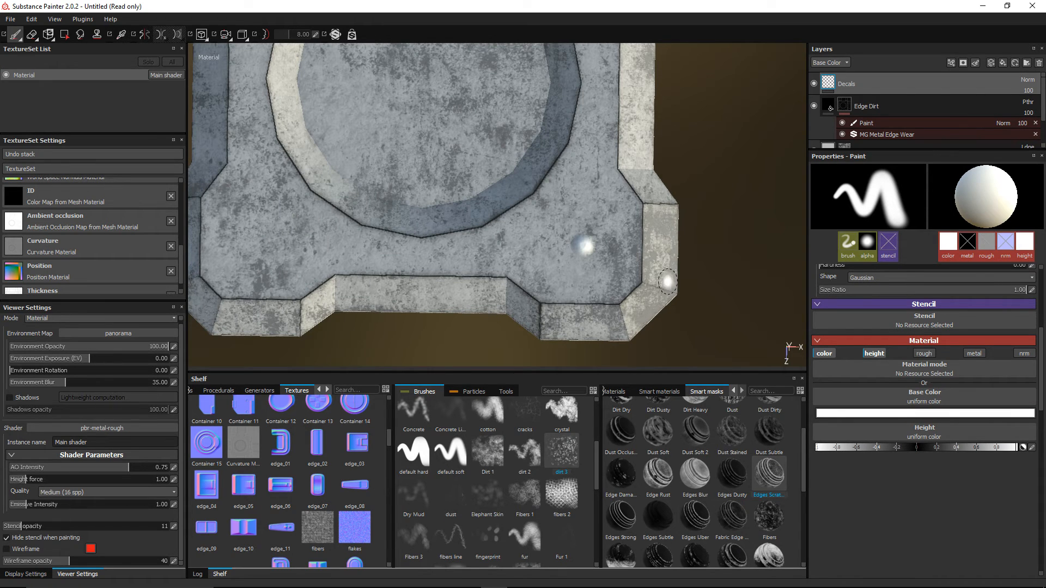
pyautogui.moveTo(645, 288)
pyautogui.keyDown('alt'); pyautogui.mouseDown()
pyautogui.moveTo(649, 258)
pyautogui.moveTo(675, 241)
pyautogui.moveTo(666, 257)
pyautogui.mouseUp(); pyautogui.keyUp('alt')
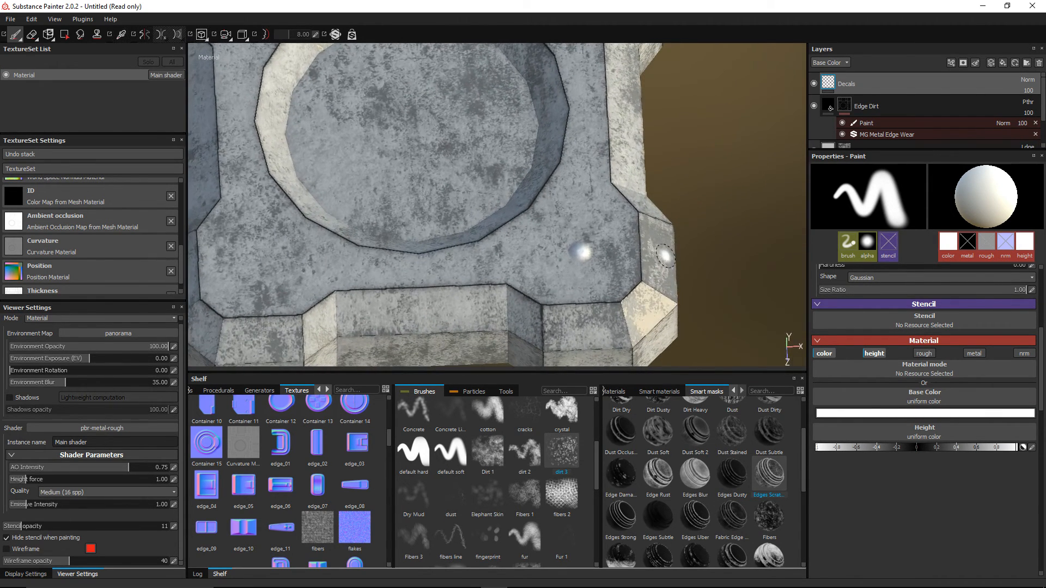
pyautogui.hotkey('ctrl', 'z')
pyautogui.scroll(-2, 632, 194)
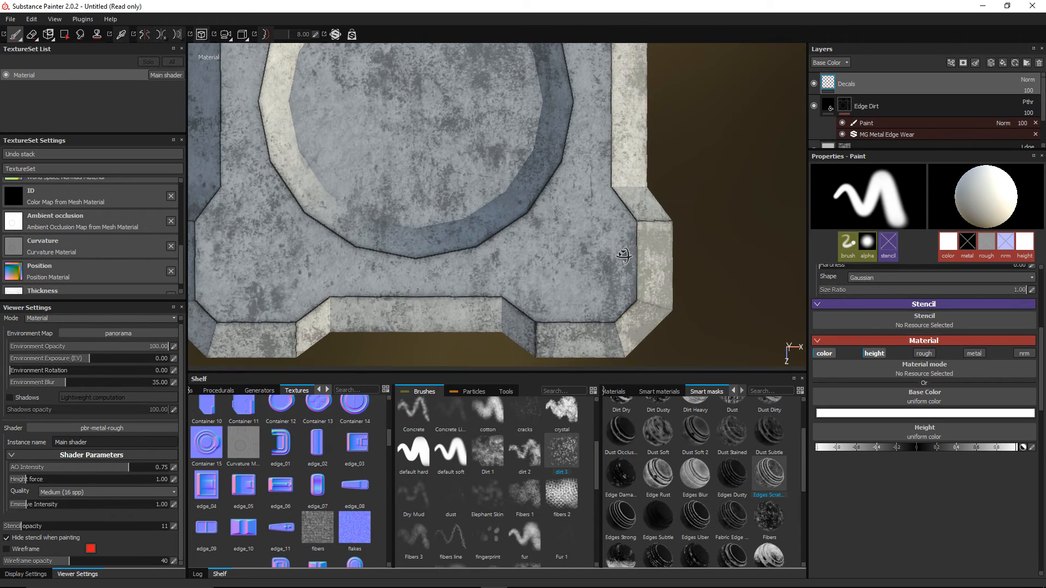
pyautogui.scroll(-3, 612, 214)
pyautogui.keyDown('alt'); pyautogui.moveTo(637, 201); pyautogui.dragTo(633, 258, button='middle'); pyautogui.keyUp('alt')
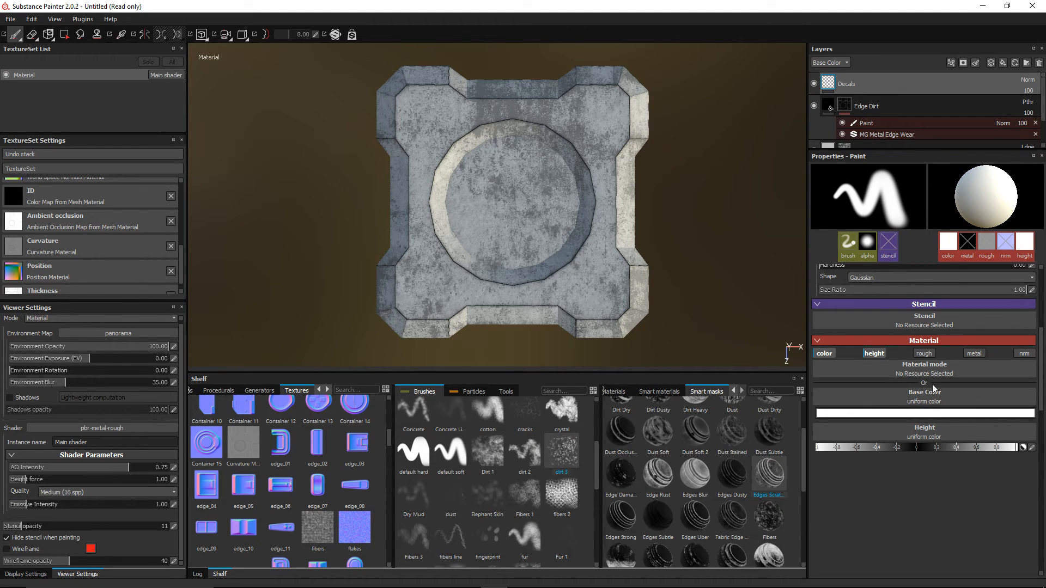
# Assign the inlet alpha to the brush and enlarge the brush size to 36.79
pyautogui.scroll(3, 939, 379)
pyautogui.click(877, 346)
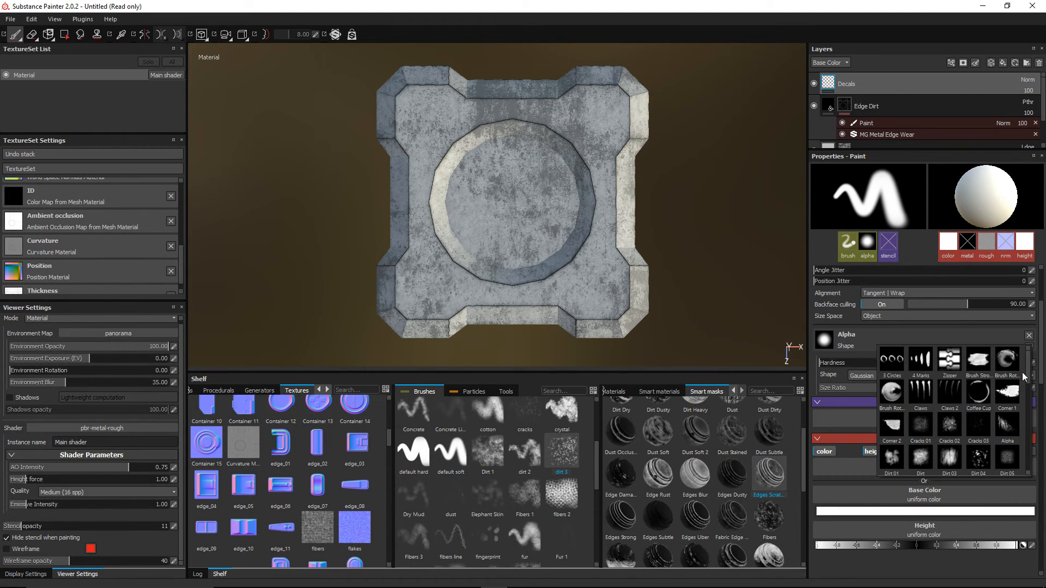
pyautogui.moveTo(1031, 373); pyautogui.dragTo(1039, 420)
pyautogui.click(900, 414)
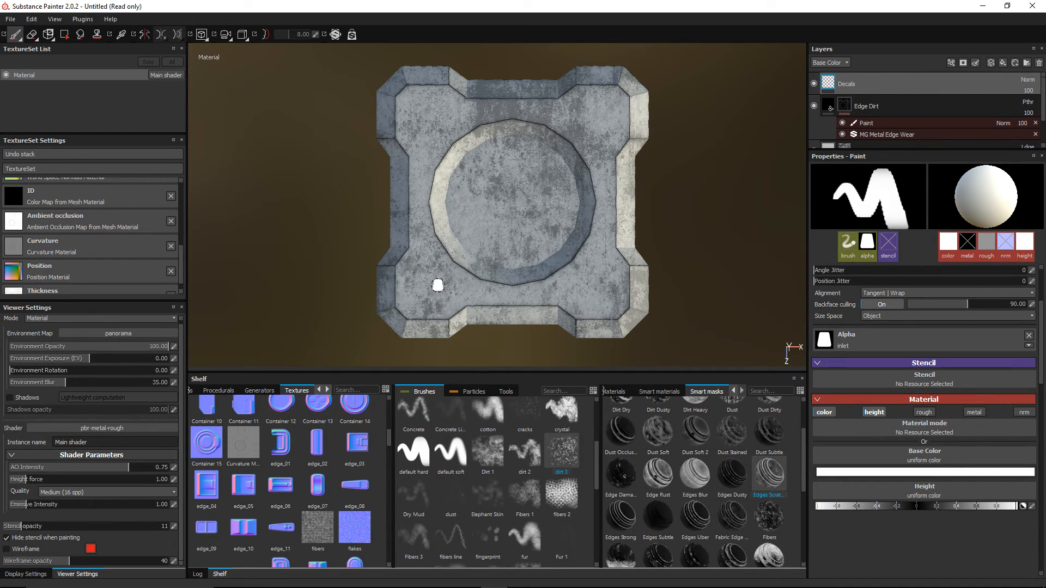
pyautogui.keyDown('ctrl'); pyautogui.moveTo(430, 286); pyautogui.dragTo(450, 286, button='right'); pyautogui.keyUp('ctrl')
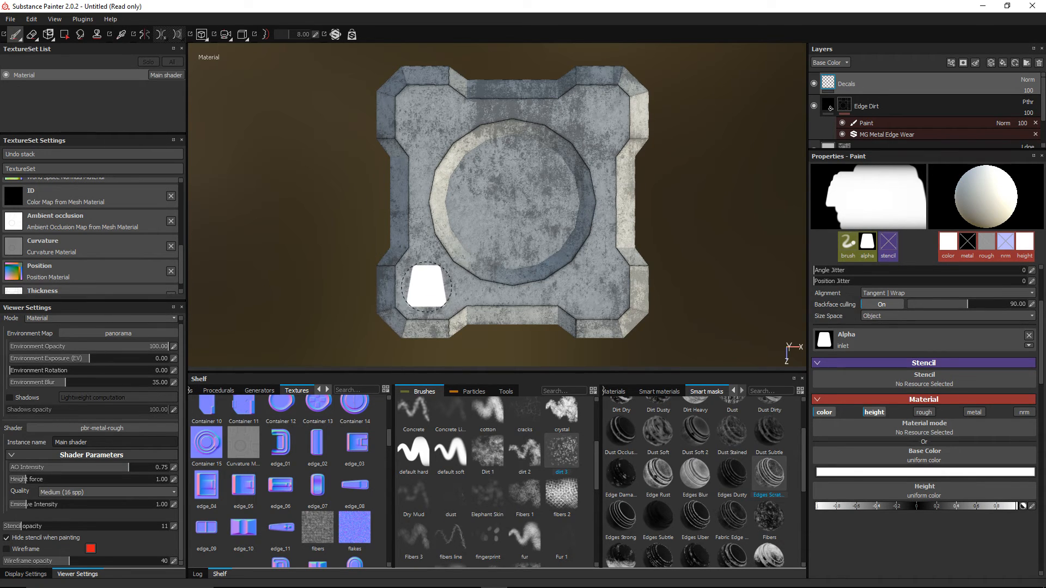
# Set the brush's base color to a dark saturated red with R 0.542, G 0 and B 0
pyautogui.click(888, 472)
pyautogui.moveTo(907, 467)
pyautogui.mouseDown()
pyautogui.moveTo(907, 446)
pyautogui.moveTo(925, 431)
pyautogui.moveTo(925, 451)
pyautogui.mouseUp()
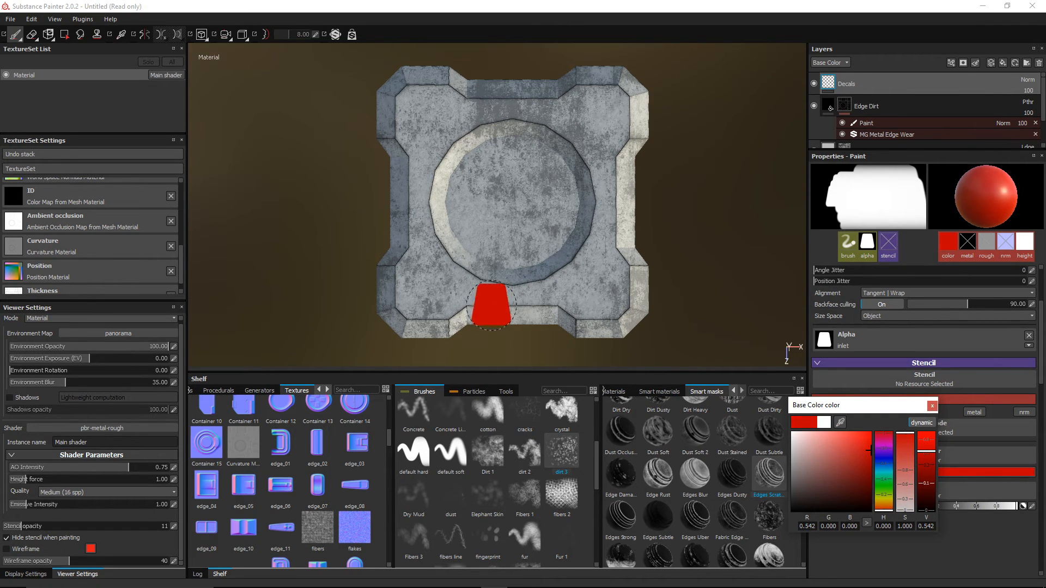
pyautogui.click(932, 408)
# Set the brush angle to 45 so the inlet shape sits diagonally
pyautogui.scroll(5, 953, 398)
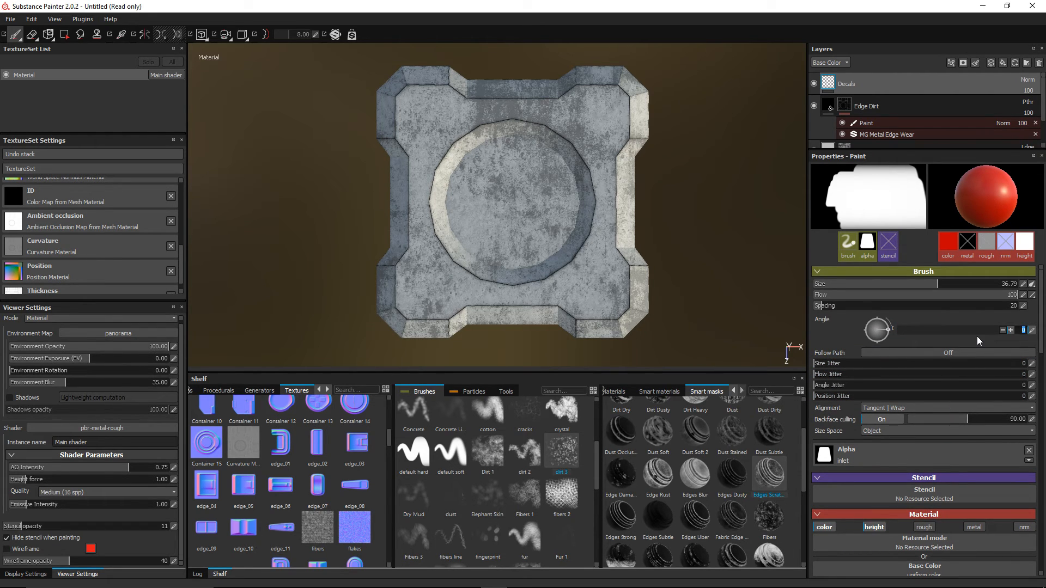
pyautogui.write('45')
pyautogui.press('Return')
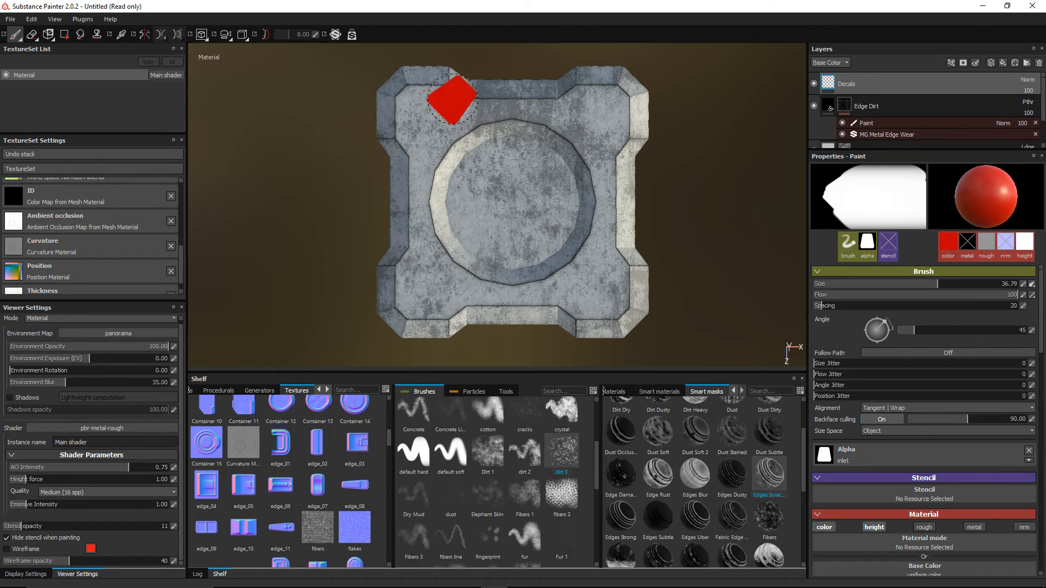
pyautogui.moveTo(542, 219)
pyautogui.keyDown('ctrl'); pyautogui.mouseDown()
pyautogui.moveTo(514, 219)
pyautogui.moveTo(541, 220)
pyautogui.moveTo(529, 196)
pyautogui.moveTo(528, 218)
pyautogui.mouseUp(); pyautogui.keyUp('ctrl')
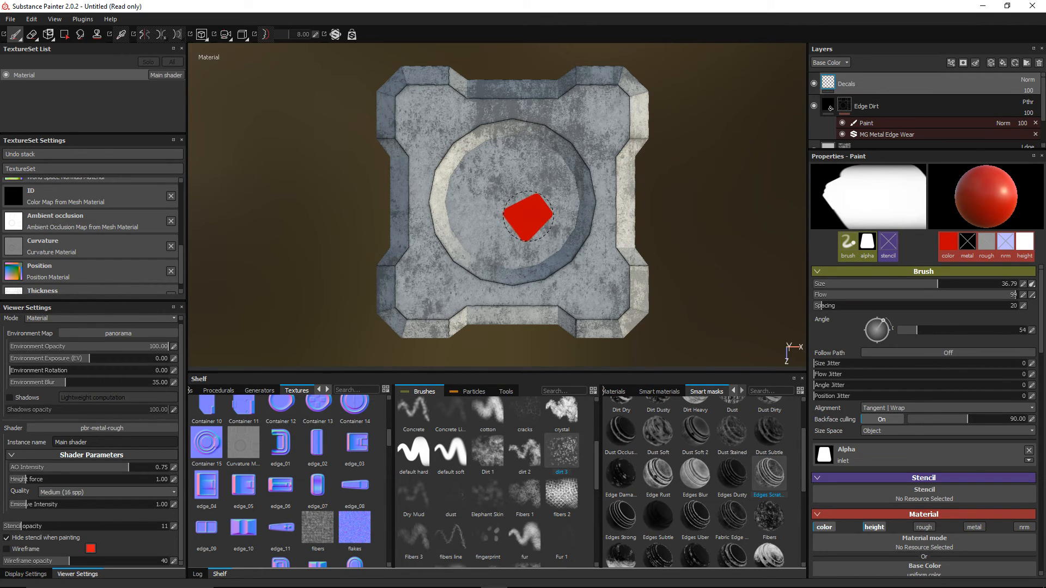
pyautogui.click(1031, 331)
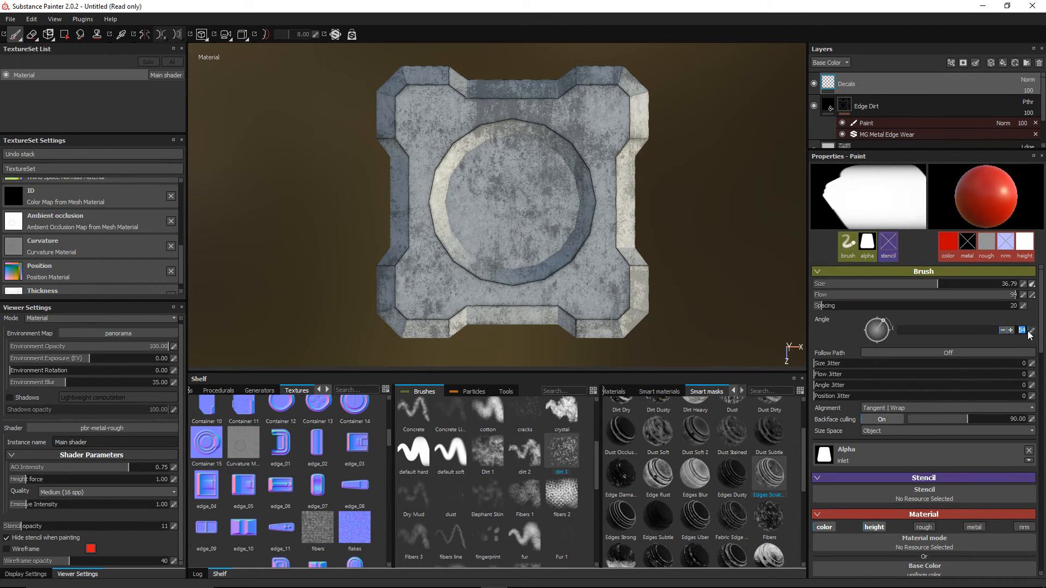
pyautogui.write('45')
pyautogui.press('Return')
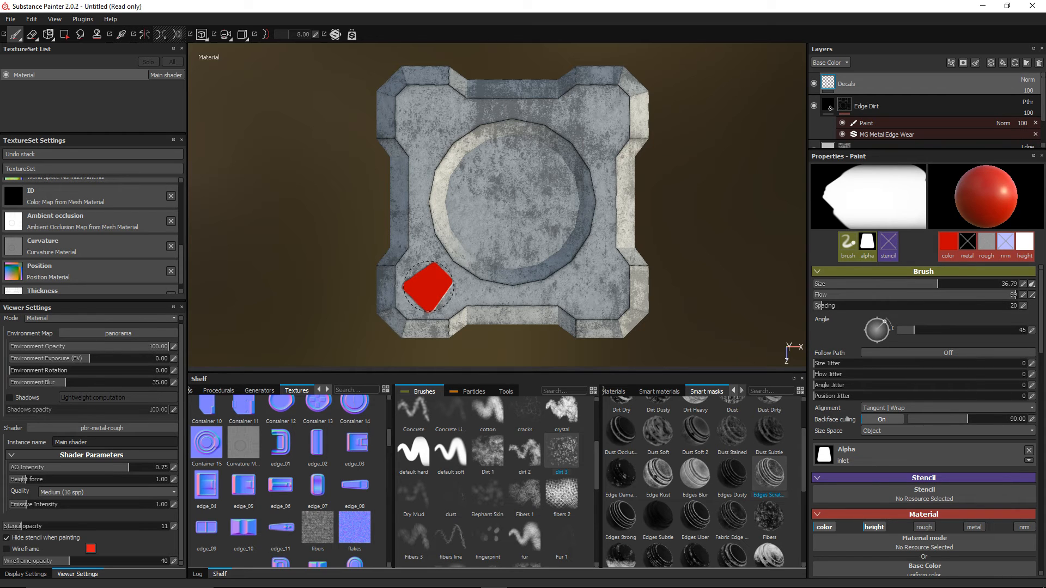
# Try stamping the red inlet shape on the lower-left corner of the mesh's top face, and undo the stamps
pyautogui.click(427, 287)
pyautogui.moveTo(289, 270)
pyautogui.keyDown('alt'); pyautogui.mouseDown()
pyautogui.moveTo(299, 240)
pyautogui.moveTo(319, 233)
pyautogui.moveTo(288, 256)
pyautogui.moveTo(310, 287)
pyautogui.moveTo(414, 234)
pyautogui.moveTo(513, 205)
pyautogui.moveTo(502, 229)
pyautogui.moveTo(509, 252)
pyautogui.mouseUp(); pyautogui.keyUp('alt')
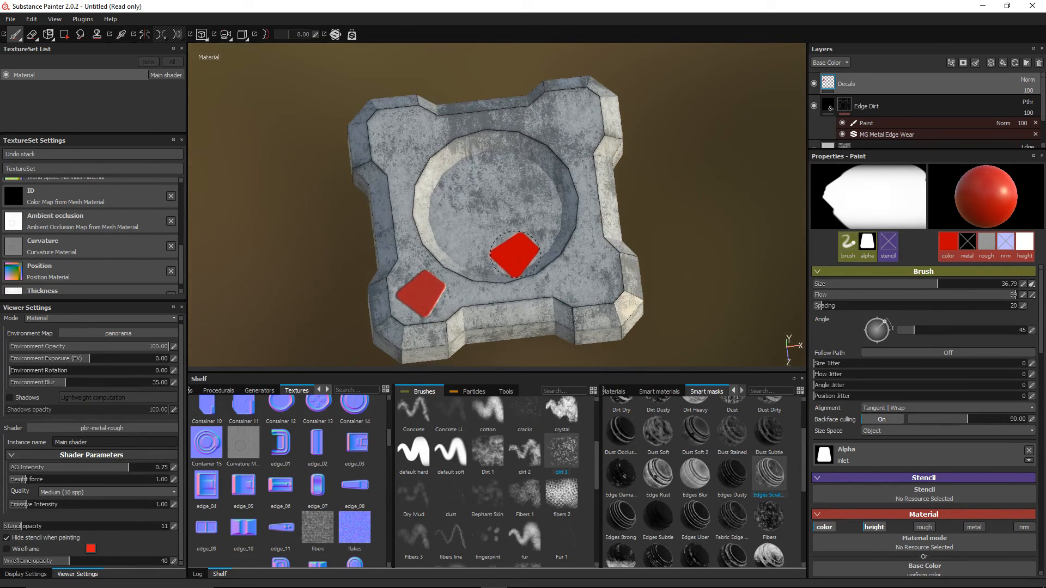
pyautogui.hotkey('ctrl', 'z')
pyautogui.scroll(-3, 977, 421)
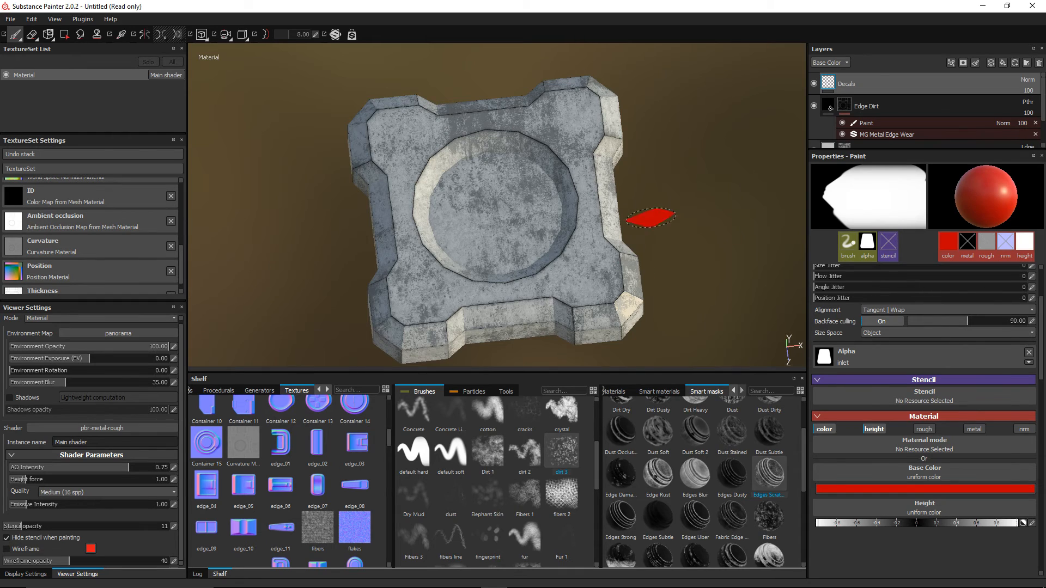
pyautogui.keyDown('alt'); pyautogui.moveTo(651, 218); pyautogui.dragTo(632, 241); pyautogui.keyUp('alt')
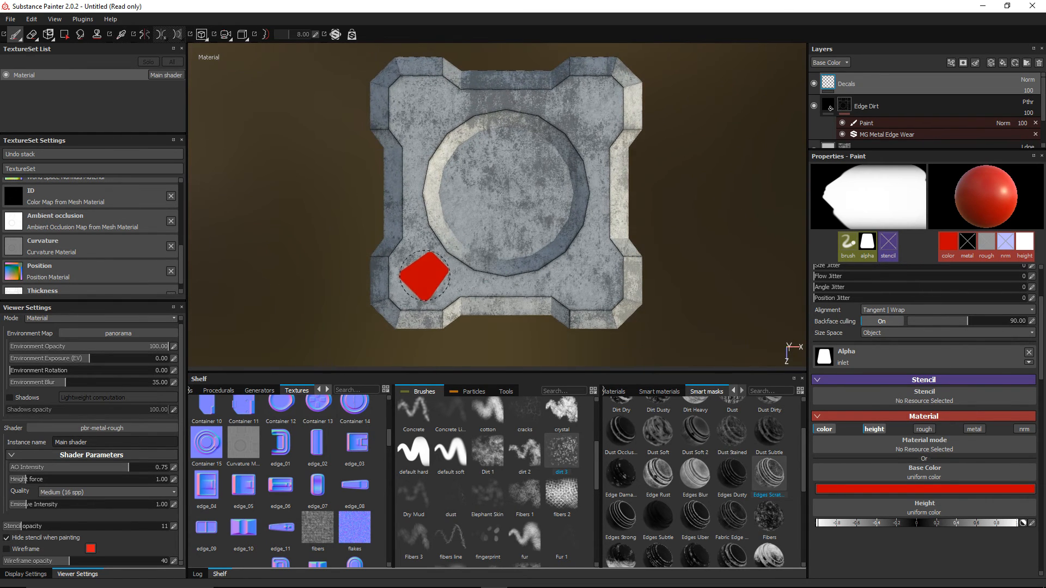
pyautogui.click(419, 279)
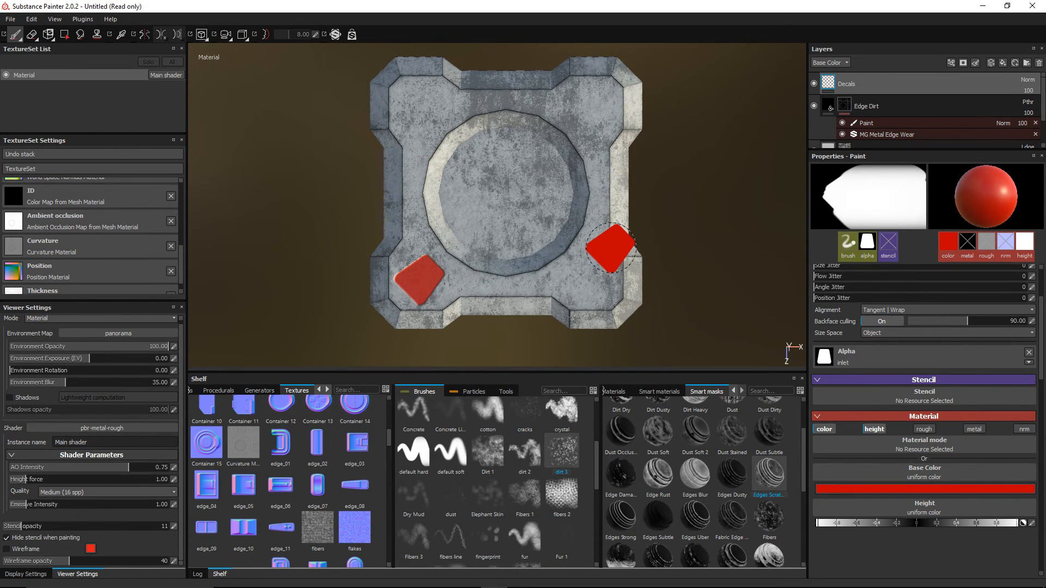
pyautogui.hotkey('ctrl', 'z')
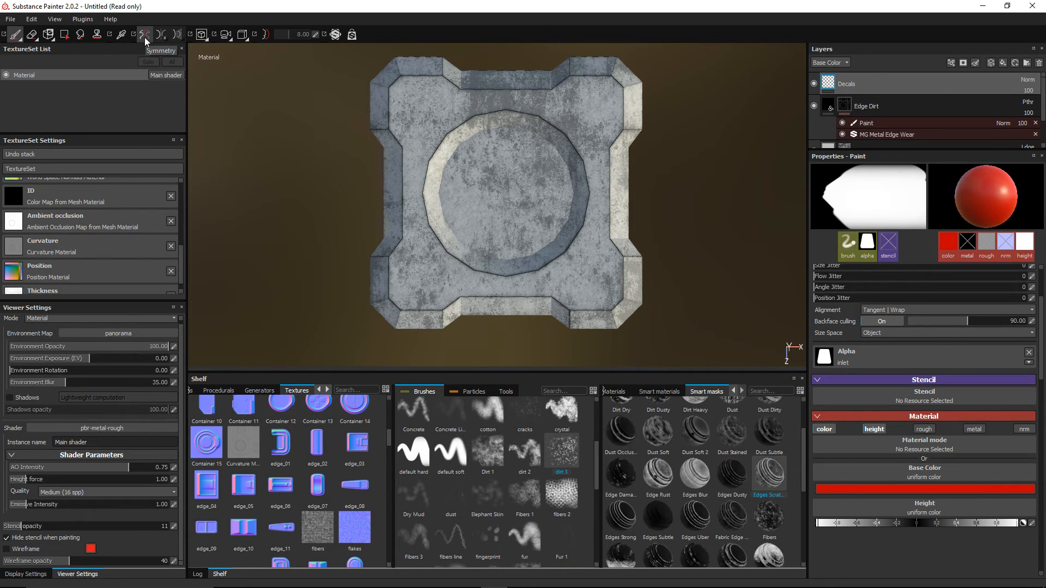
# Turn on symmetry for painting across the mesh's vertical center line
pyautogui.click(145, 35)
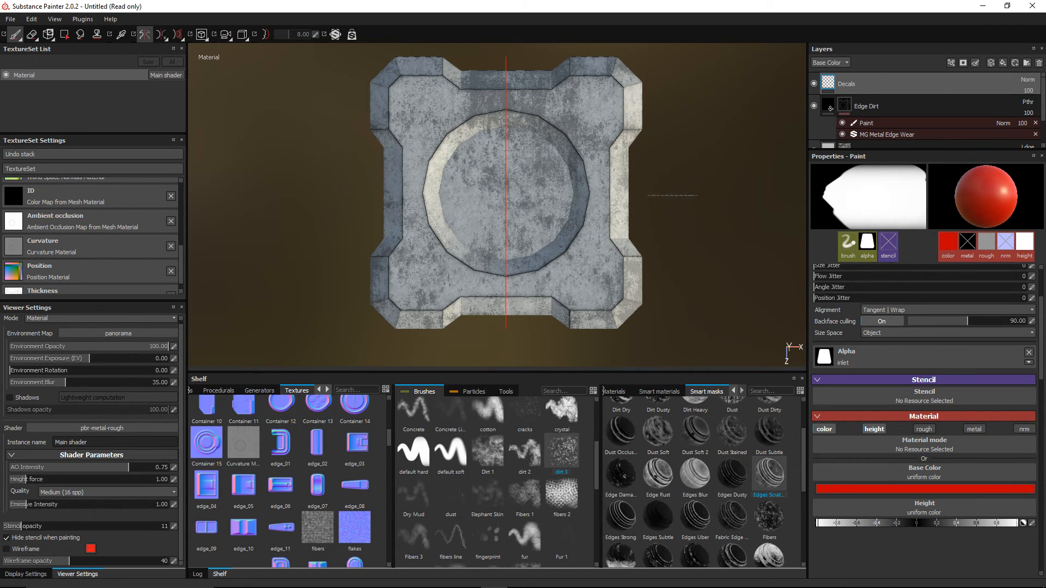
# Compare the model in perspective view and return the viewport to the orthographic view
pyautogui.click(245, 40)
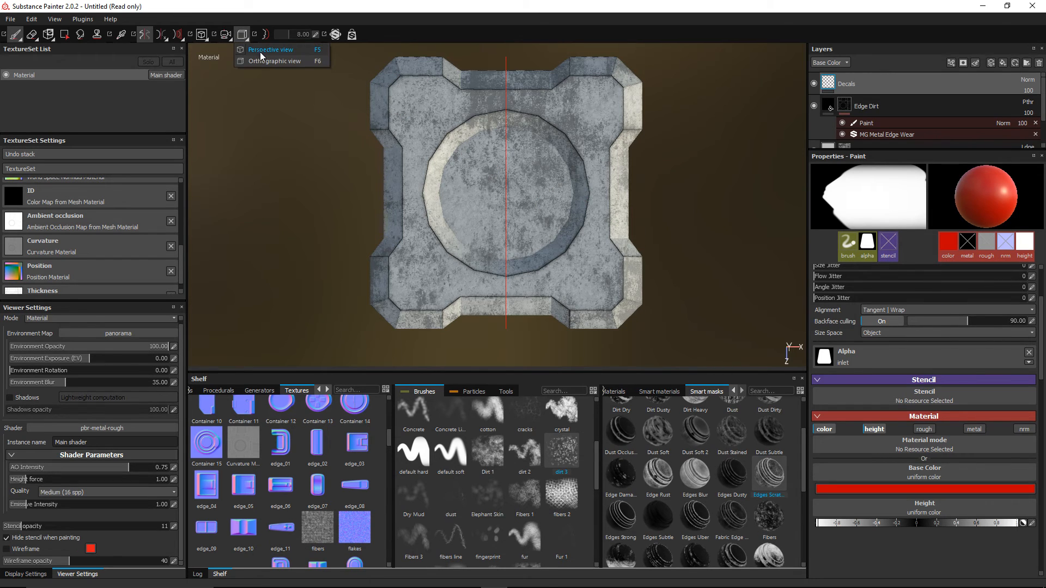
pyautogui.click(260, 50)
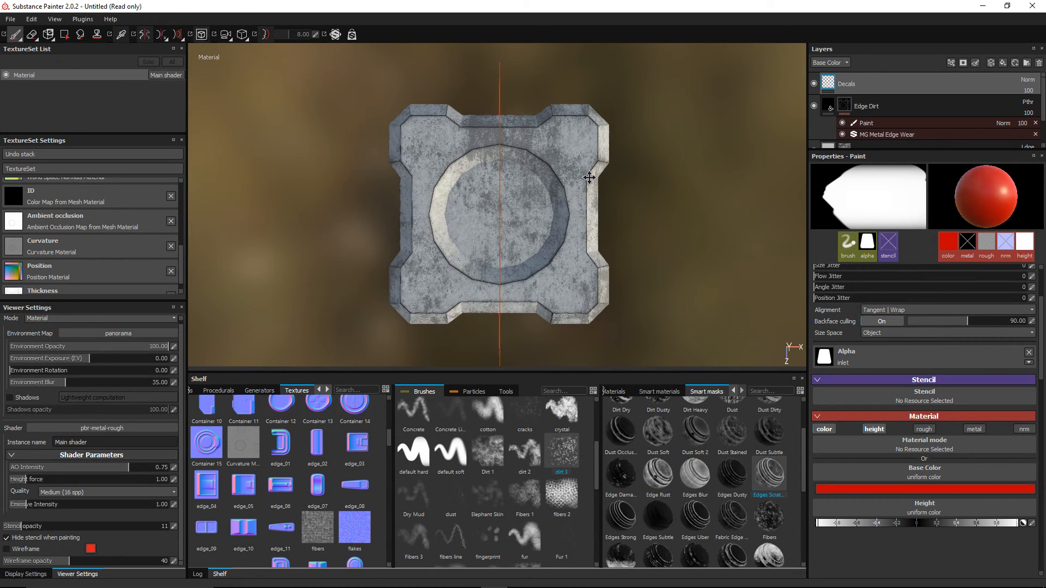
pyautogui.keyDown('alt'); pyautogui.moveTo(589, 178); pyautogui.dragTo(595, 155, button='middle'); pyautogui.keyUp('alt')
pyautogui.click(245, 36)
pyautogui.click(256, 55)
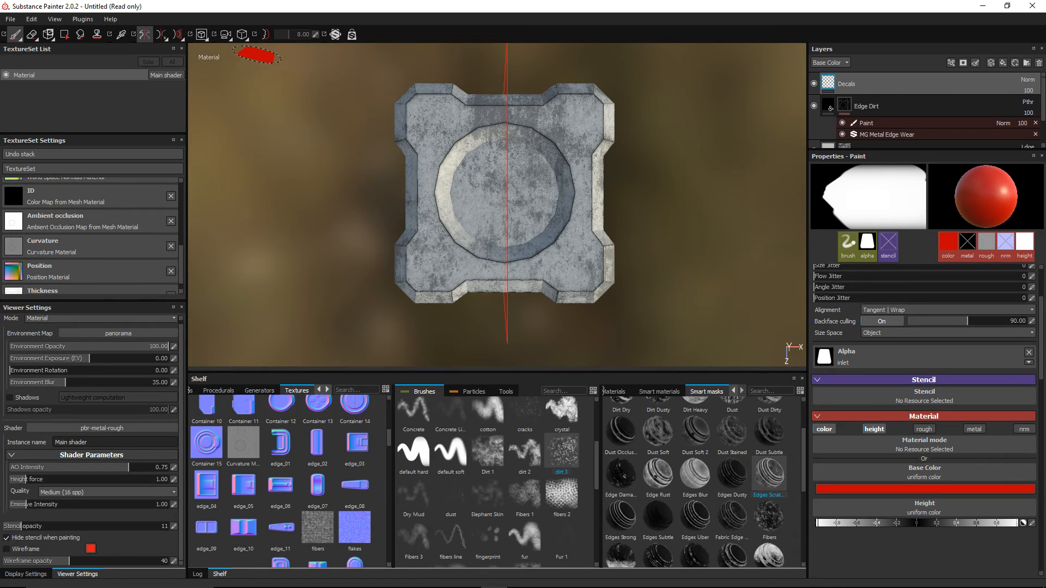
pyautogui.click(243, 36)
pyautogui.click(256, 61)
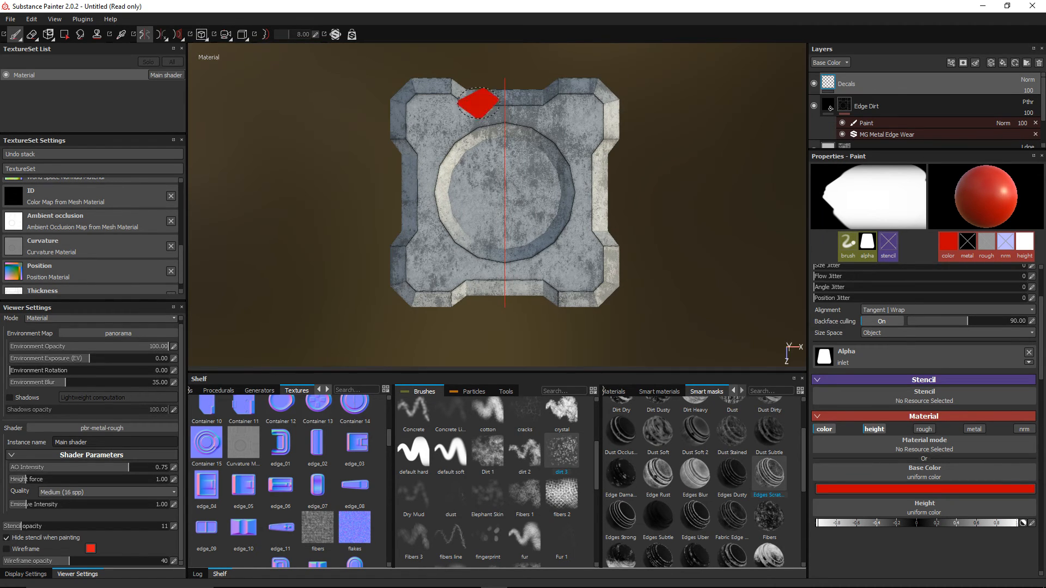
# Stamp the red inlet decal on the lower-left corner of the top face, mirrored onto the lower-right corner
pyautogui.moveTo(618, 158)
pyautogui.keyDown('alt'); pyautogui.mouseDown(button='middle')
pyautogui.moveTo(707, 155)
pyautogui.moveTo(623, 163)
pyautogui.moveTo(687, 158)
pyautogui.moveTo(659, 156)
pyautogui.mouseUp(button='middle'); pyautogui.keyUp('alt')
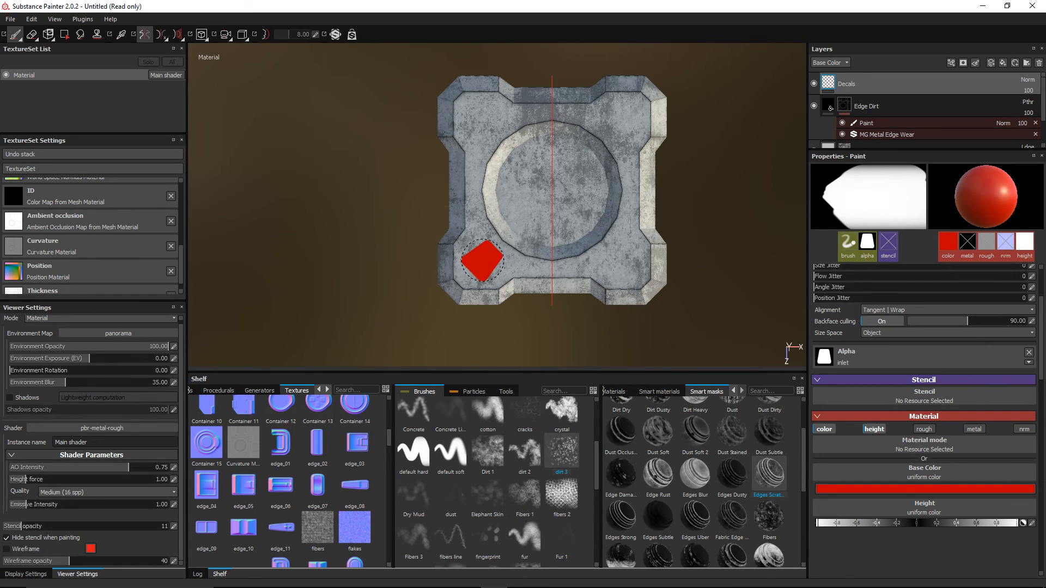
pyautogui.click(482, 261)
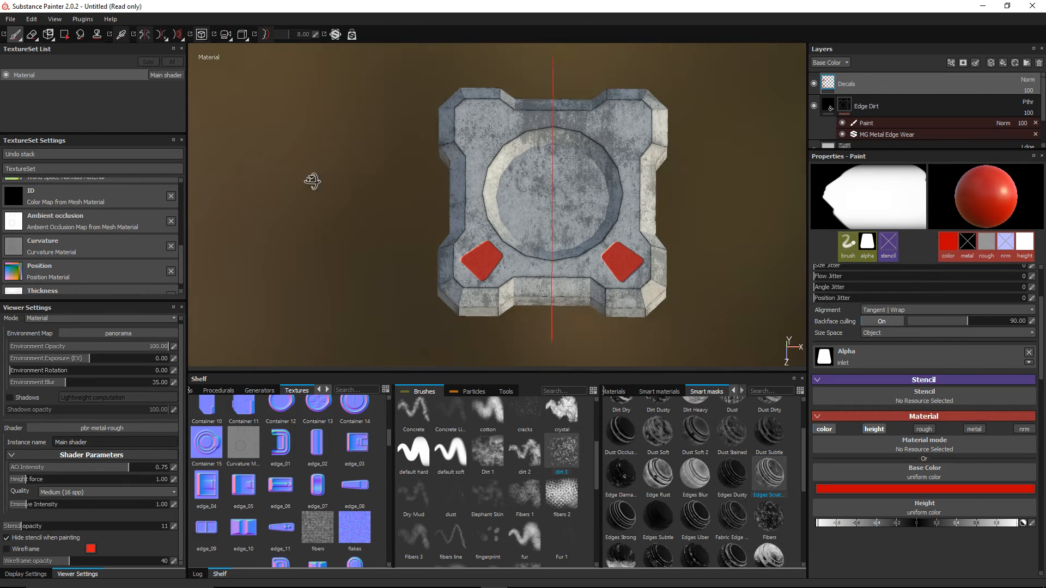
pyautogui.moveTo(312, 179)
pyautogui.keyDown('alt'); pyautogui.mouseDown()
pyautogui.moveTo(362, 136)
pyautogui.moveTo(341, 178)
pyautogui.moveTo(305, 200)
pyautogui.moveTo(324, 196)
pyautogui.mouseUp(); pyautogui.keyUp('alt')
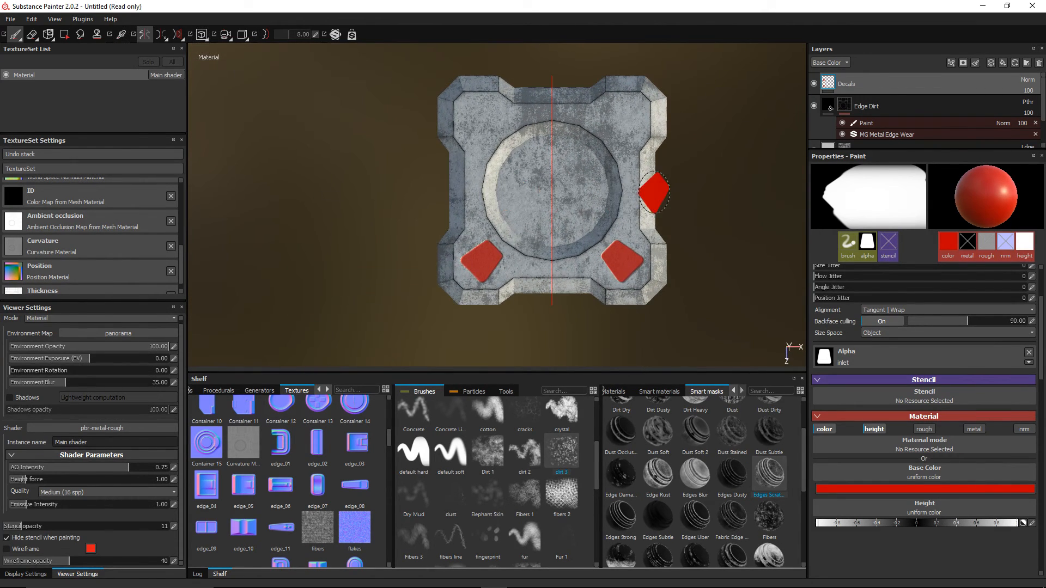
# Set the brush angle to 135 and stamp the red inlet decal on the upper-left corner, mirrored onto the upper-right corner
pyautogui.keyDown('alt'); pyautogui.moveTo(652, 191); pyautogui.dragTo(610, 208, button='middle'); pyautogui.keyUp('alt')
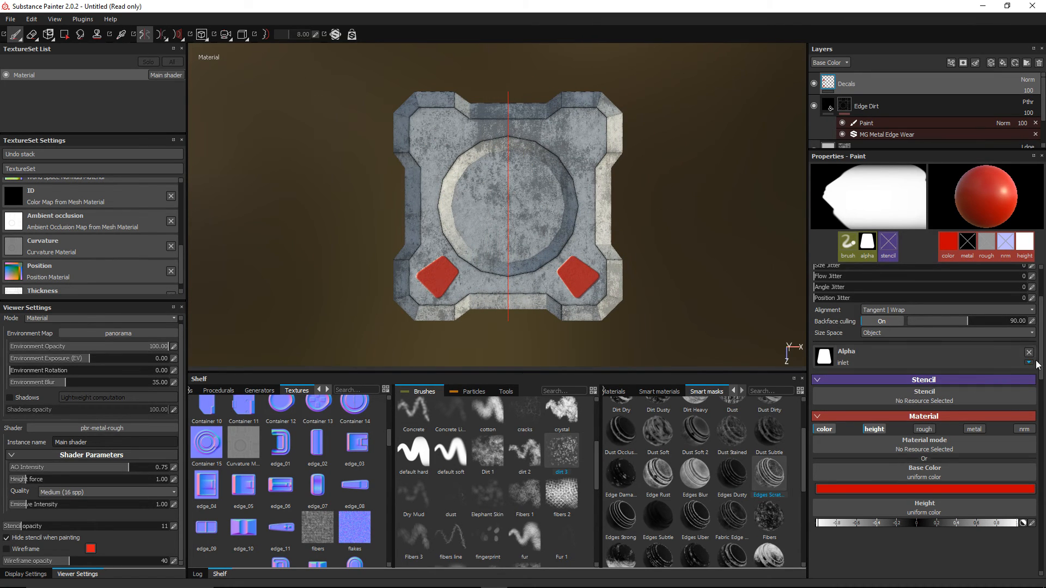
pyautogui.scroll(3, 978, 331)
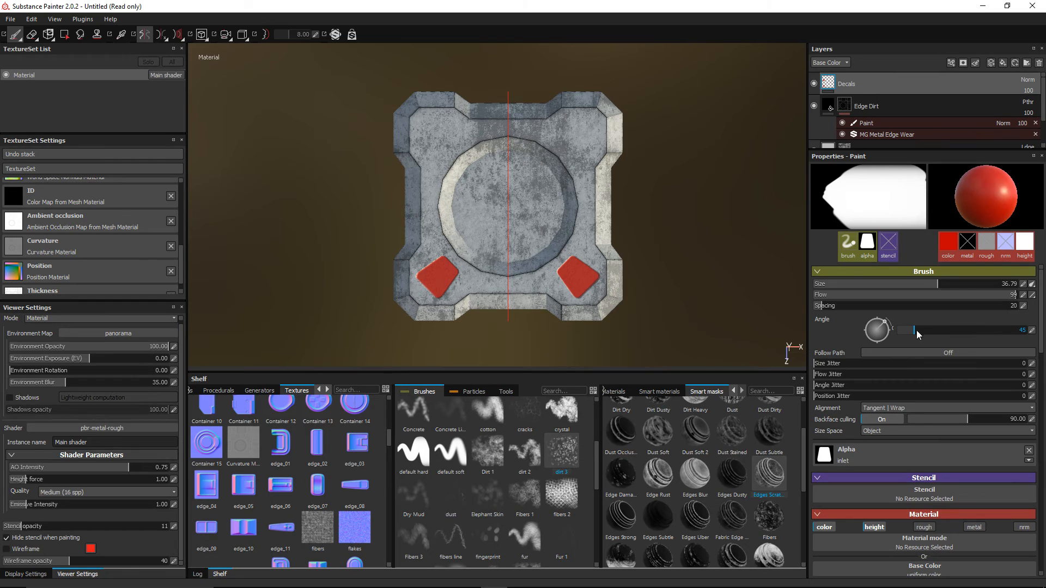
pyautogui.click(1031, 332)
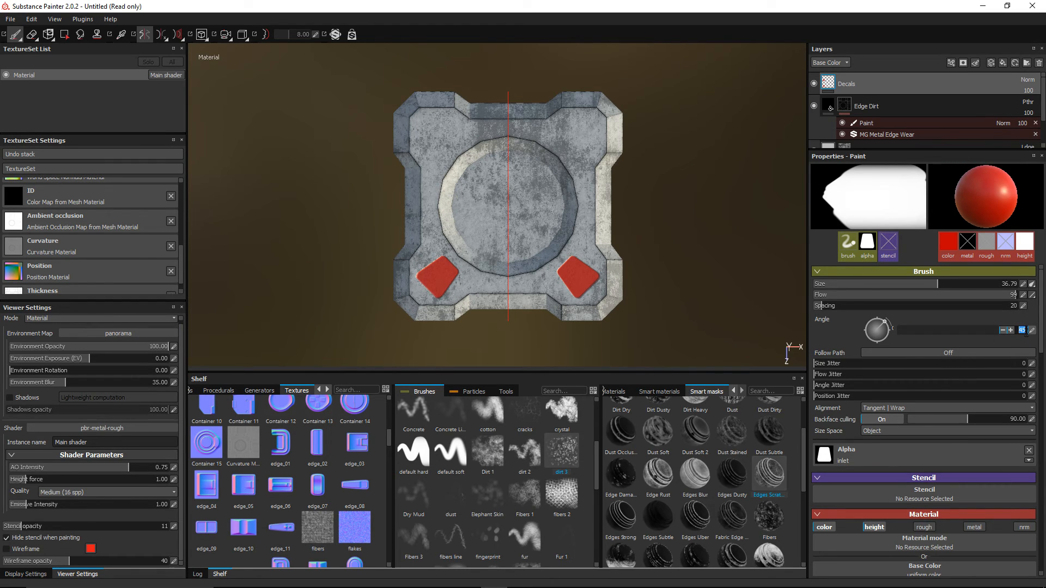
pyautogui.write('135')
pyautogui.press('Return')
pyautogui.click(439, 141)
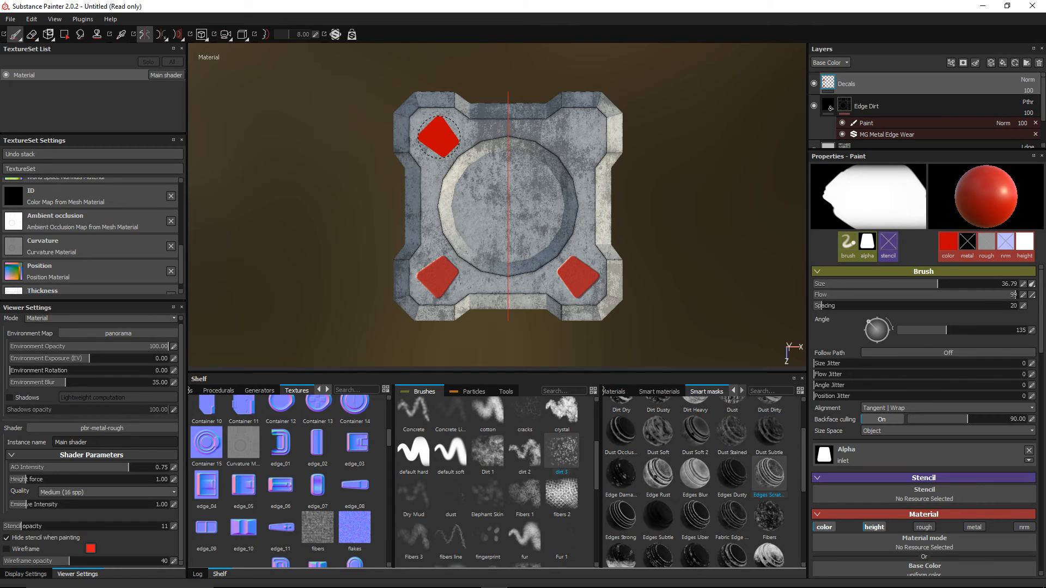
pyautogui.click(438, 136)
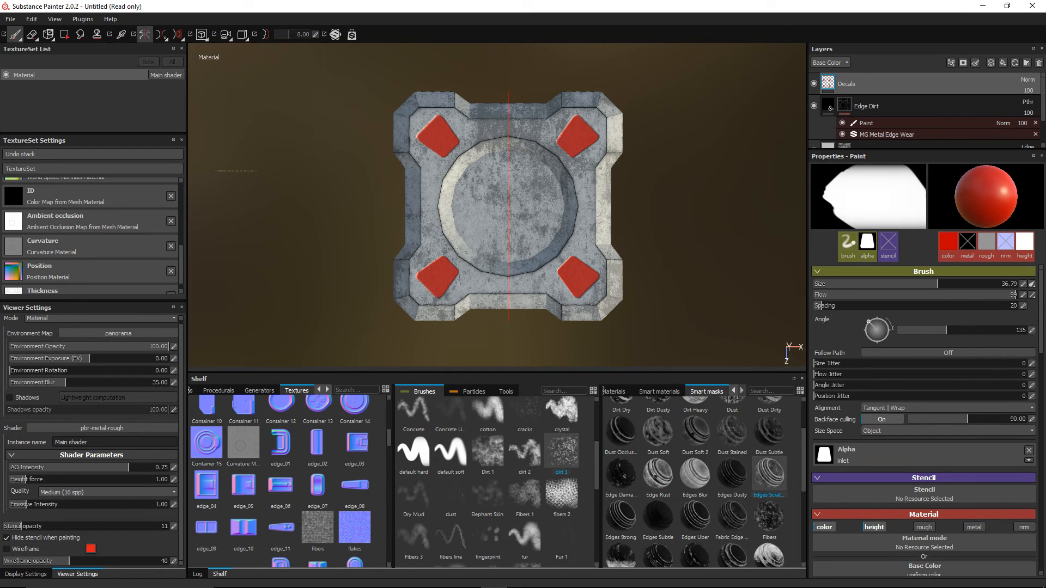
# Replace the brush's inlet alpha with the line alpha
pyautogui.moveTo(236, 171)
pyautogui.keyDown('alt'); pyautogui.mouseDown()
pyautogui.moveTo(292, 203)
pyautogui.moveTo(241, 145)
pyautogui.moveTo(325, 140)
pyautogui.moveTo(316, 130)
pyautogui.moveTo(287, 140)
pyautogui.moveTo(319, 168)
pyautogui.moveTo(290, 153)
pyautogui.moveTo(229, 161)
pyautogui.mouseUp(); pyautogui.keyUp('alt')
pyautogui.keyDown('alt'); pyautogui.moveTo(733, 294); pyautogui.dragTo(700, 290); pyautogui.keyUp('alt')
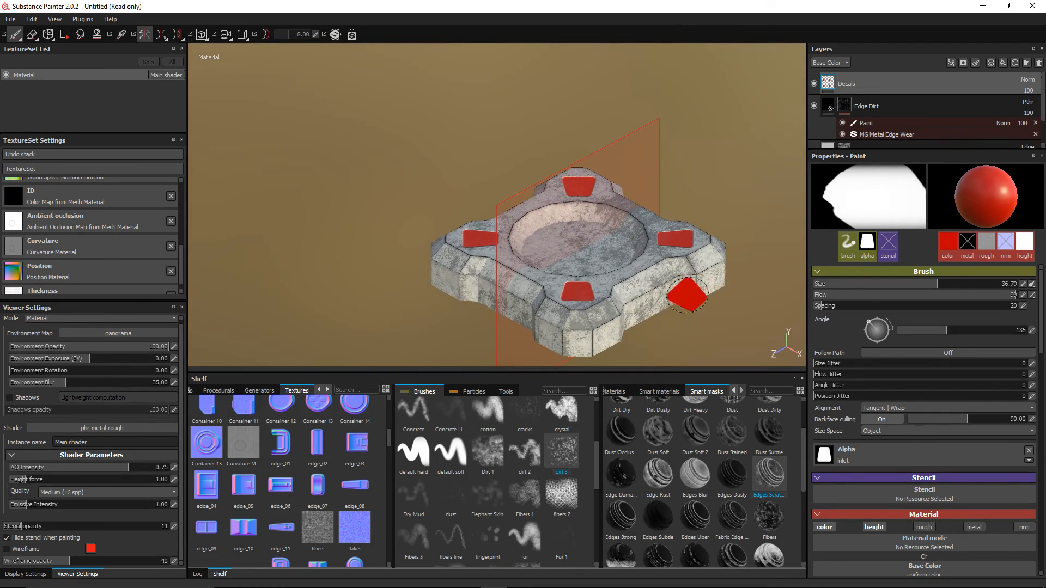
pyautogui.keyDown('alt'); pyautogui.moveTo(681, 275); pyautogui.dragTo(632, 260, button='middle'); pyautogui.keyUp('alt')
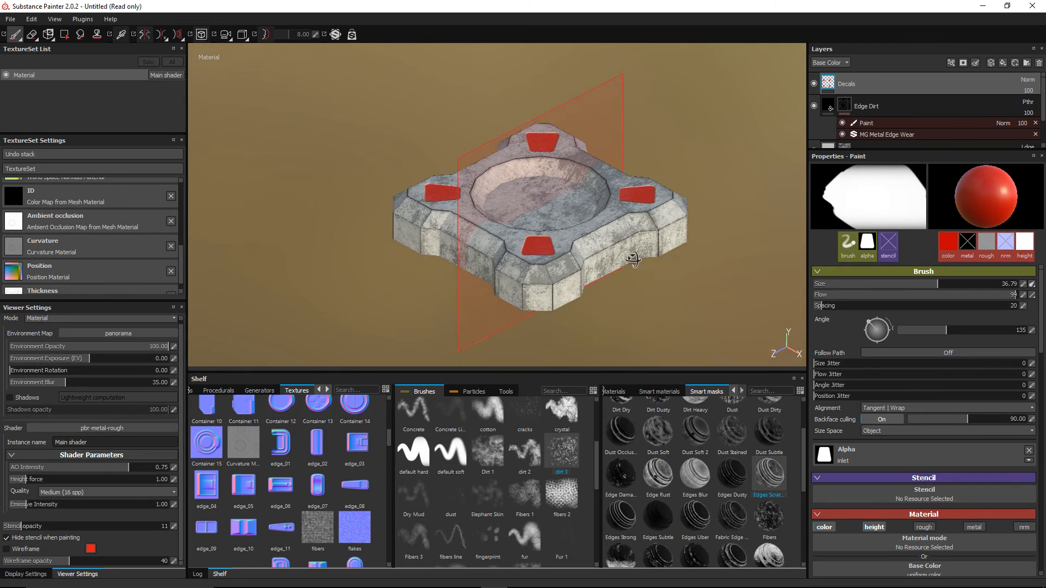
pyautogui.keyDown('alt'); pyautogui.moveTo(633, 259); pyautogui.dragTo(613, 236); pyautogui.keyUp('alt')
pyautogui.click(894, 457)
pyautogui.scroll(-8, 985, 502)
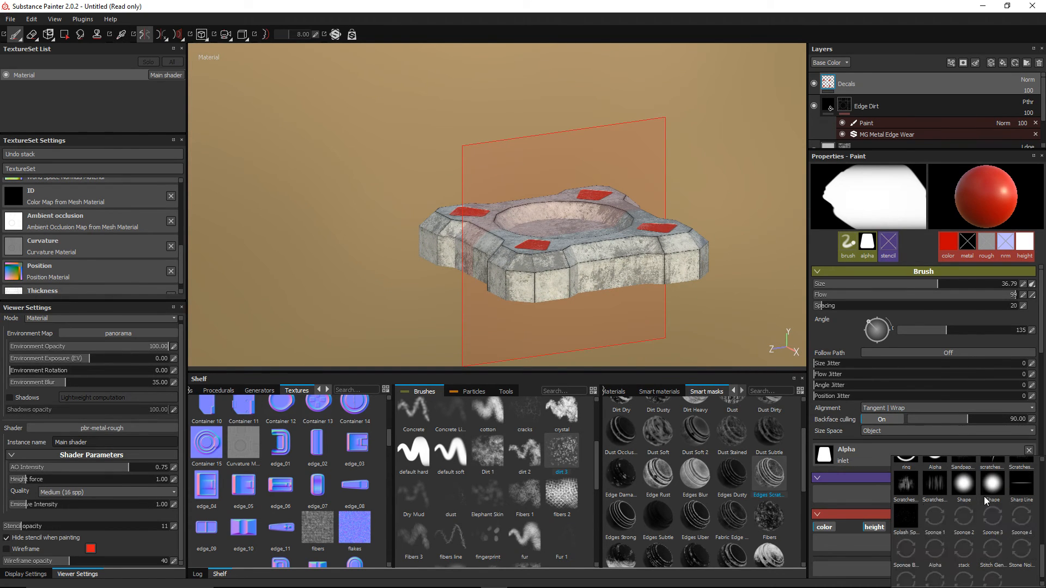
pyautogui.scroll(-1, 992, 509)
pyautogui.scroll(3, 994, 507)
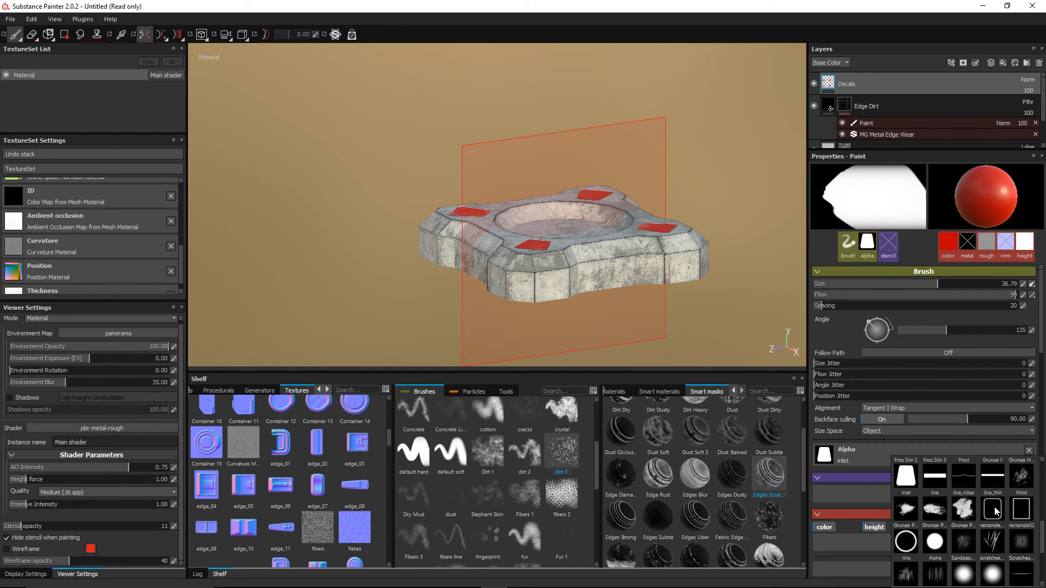
pyautogui.click(935, 479)
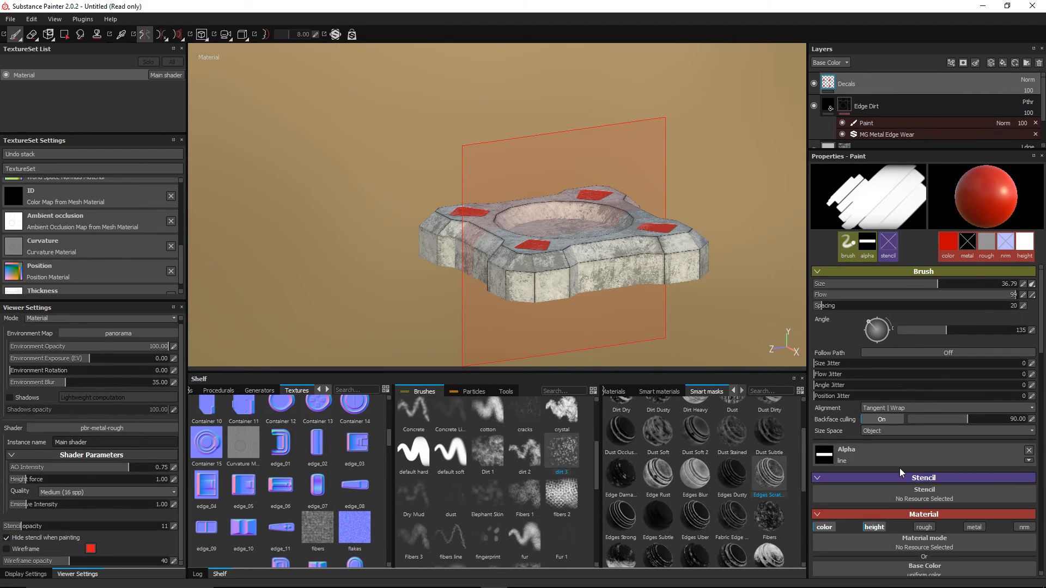
# Face the model's side straight on and set the brush angle to 0 so the line shape lies horizontal
pyautogui.moveTo(661, 275)
pyautogui.keyDown('alt'); pyautogui.mouseDown()
pyautogui.moveTo(533, 264)
pyautogui.moveTo(602, 268)
pyautogui.moveTo(587, 266)
pyautogui.mouseUp(); pyautogui.keyUp('alt')
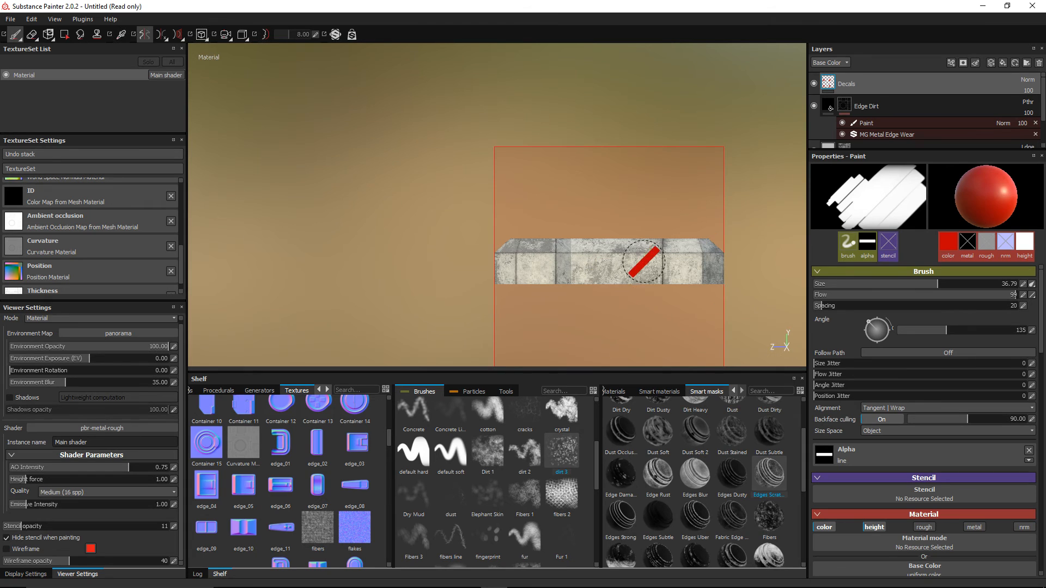
pyautogui.keyDown('alt'); pyautogui.moveTo(634, 260); pyautogui.dragTo(560, 220, button='middle'); pyautogui.keyUp('alt')
pyautogui.scroll(1, 562, 223)
pyautogui.scroll(2, 563, 224)
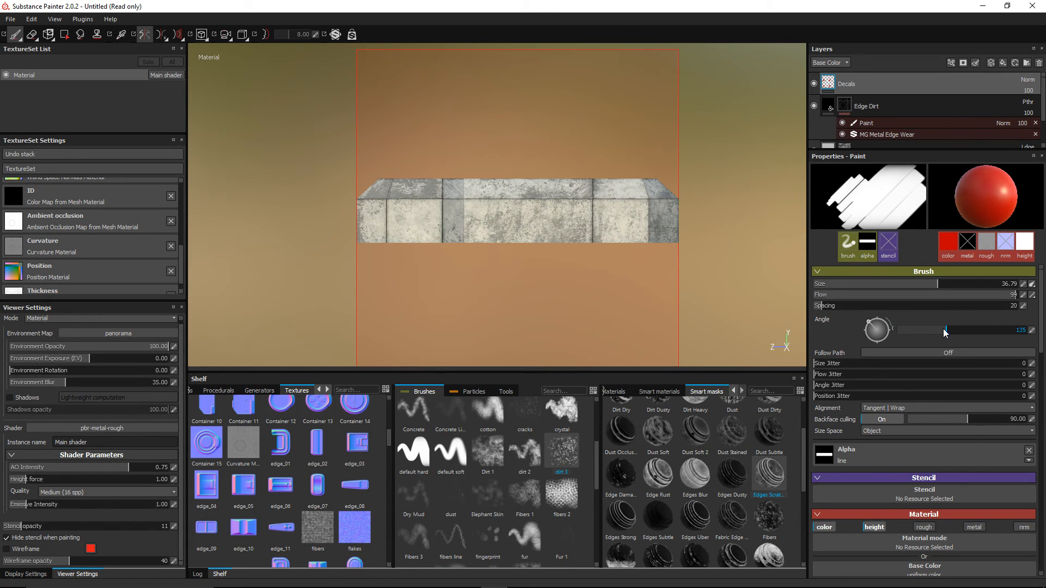
pyautogui.moveTo(945, 330); pyautogui.dragTo(849, 329)
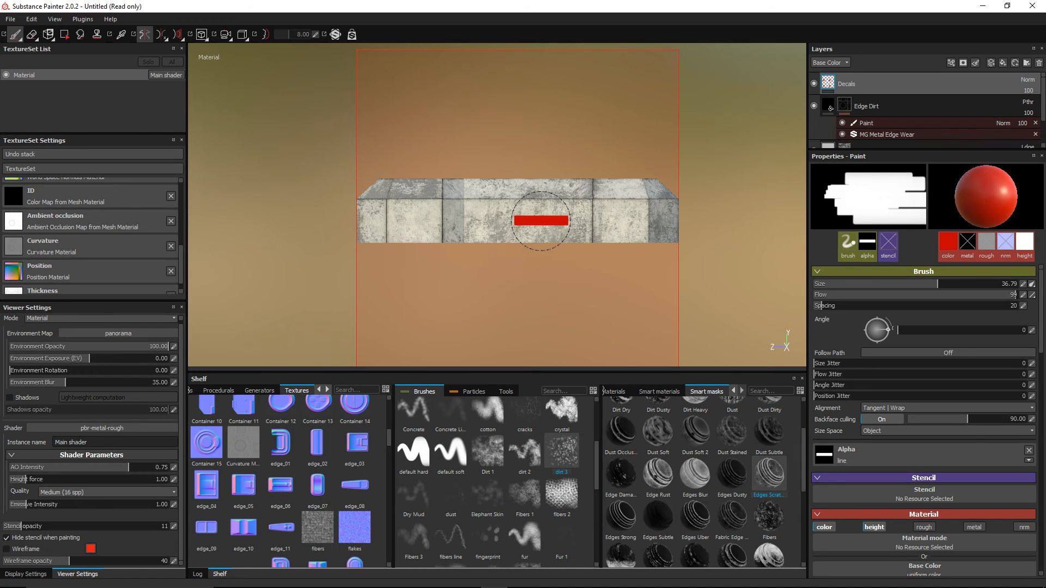
# Show the wireframe as a centering guide, enlarge the brush to 67.65 and stamp the red line in the middle of the side face
pyautogui.keyDown('ctrl'); pyautogui.moveTo(541, 221); pyautogui.dragTo(568, 222, button='right'); pyautogui.keyUp('ctrl')
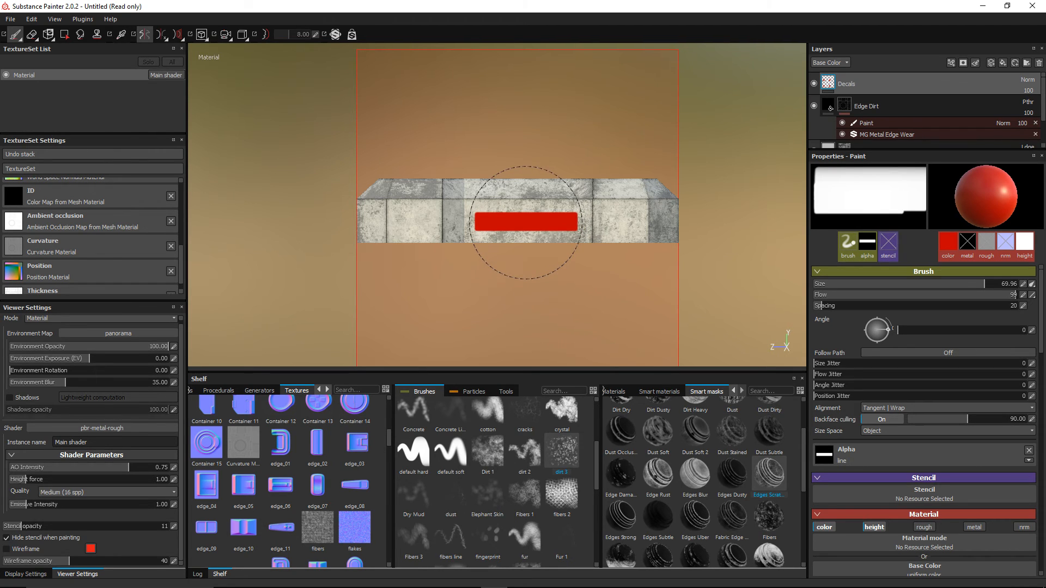
pyautogui.click(28, 548)
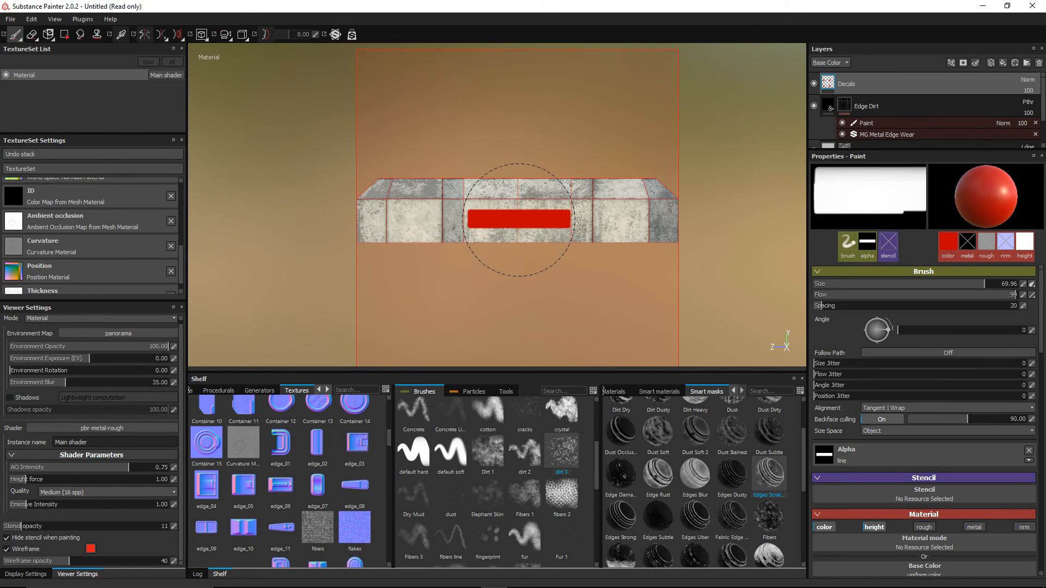
pyautogui.keyDown('ctrl'); pyautogui.moveTo(519, 220); pyautogui.dragTo(518, 220, button='right'); pyautogui.keyUp('ctrl')
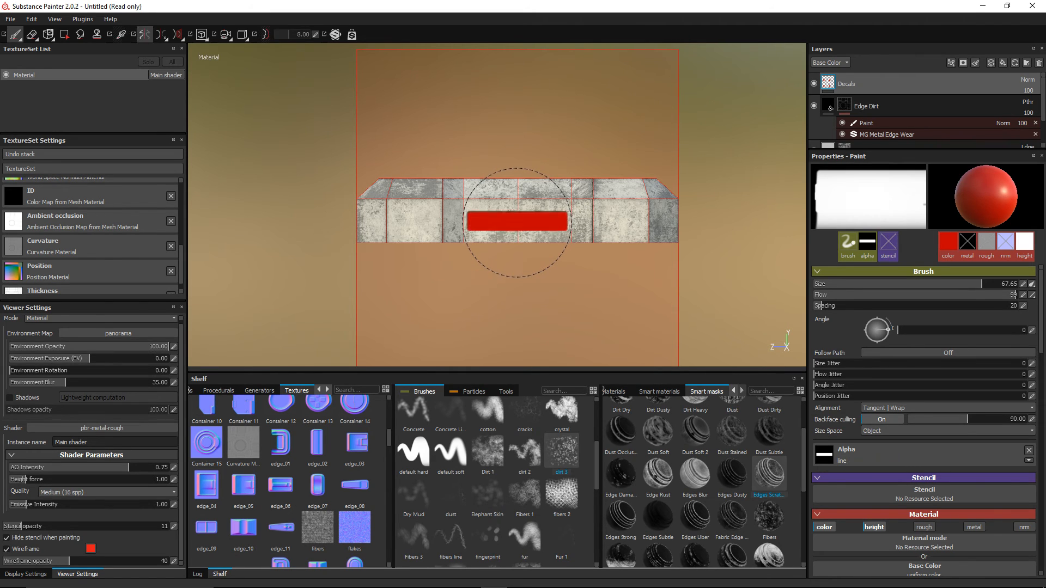
# Change the painting symmetry axis to Mirror Z
pyautogui.keyDown('alt'); pyautogui.moveTo(369, 181); pyautogui.dragTo(610, 207); pyautogui.keyUp('alt')
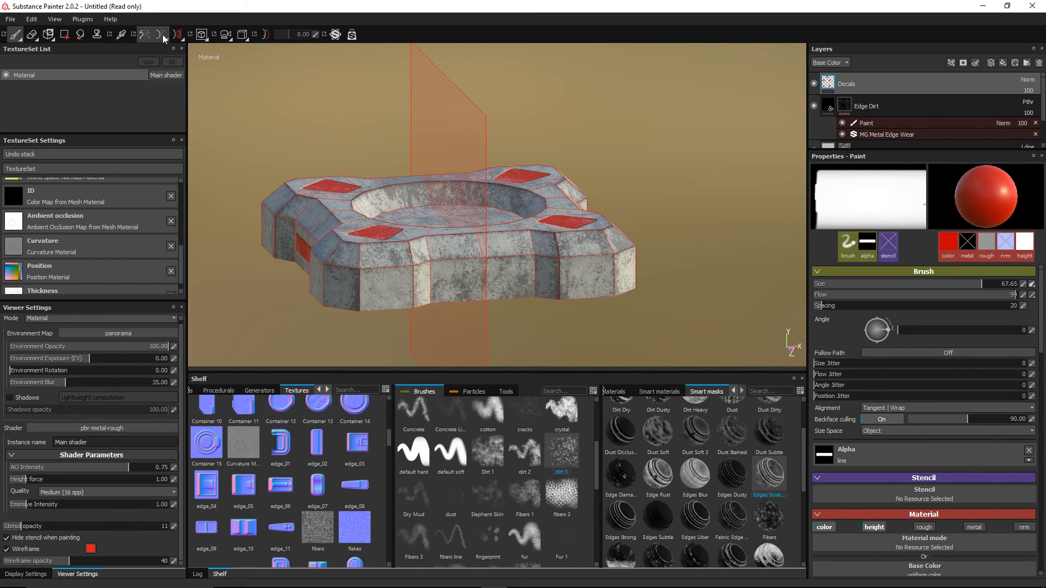
pyautogui.click(164, 37)
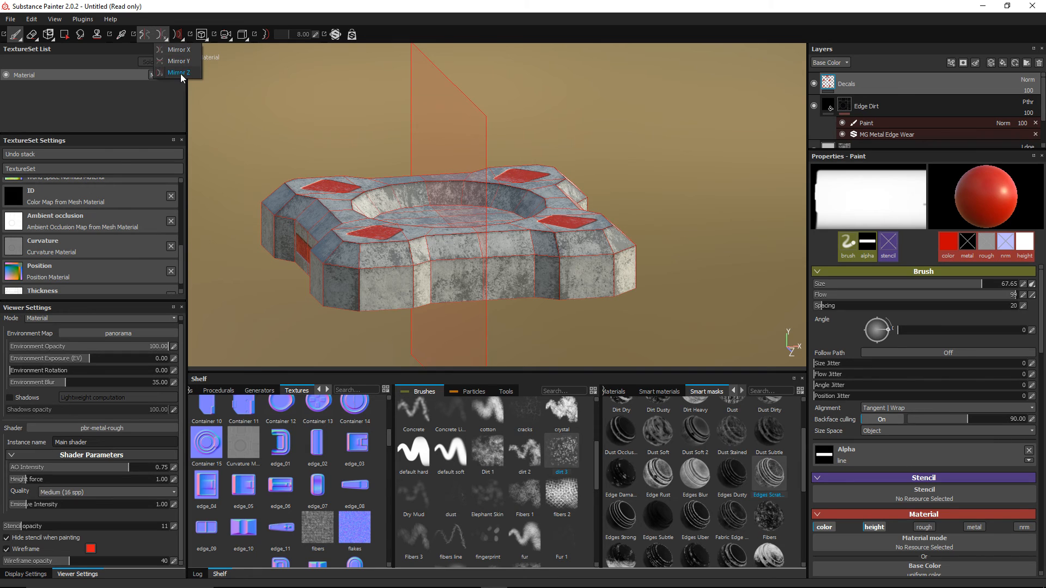
pyautogui.click(179, 72)
# Stamp the red line decal centered on the model's front side face, mirrored onto the opposite side
pyautogui.keyDown('alt'); pyautogui.moveTo(490, 246); pyautogui.dragTo(545, 260); pyautogui.keyUp('alt')
pyautogui.moveTo(487, 283)
pyautogui.keyDown('alt'); pyautogui.mouseDown()
pyautogui.moveTo(528, 272)
pyautogui.moveTo(488, 275)
pyautogui.mouseUp(); pyautogui.keyUp('alt')
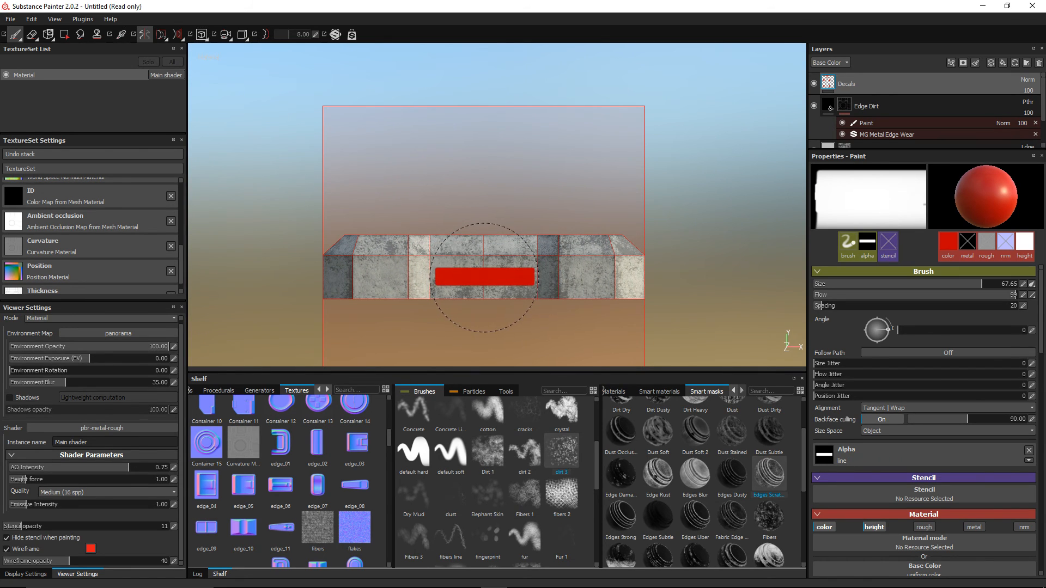
pyautogui.scroll(-3, 483, 277)
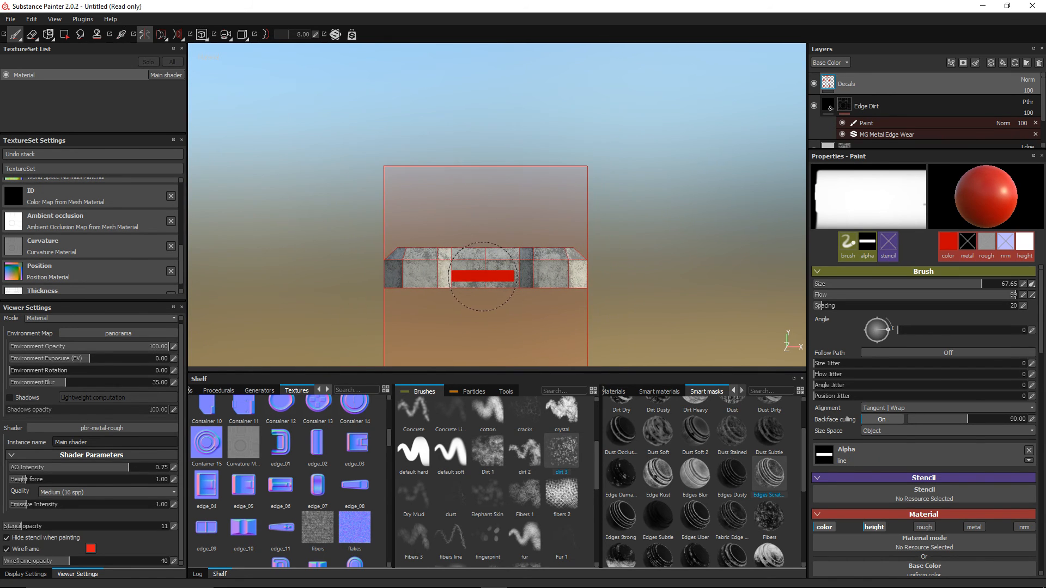
pyautogui.scroll(4, 483, 276)
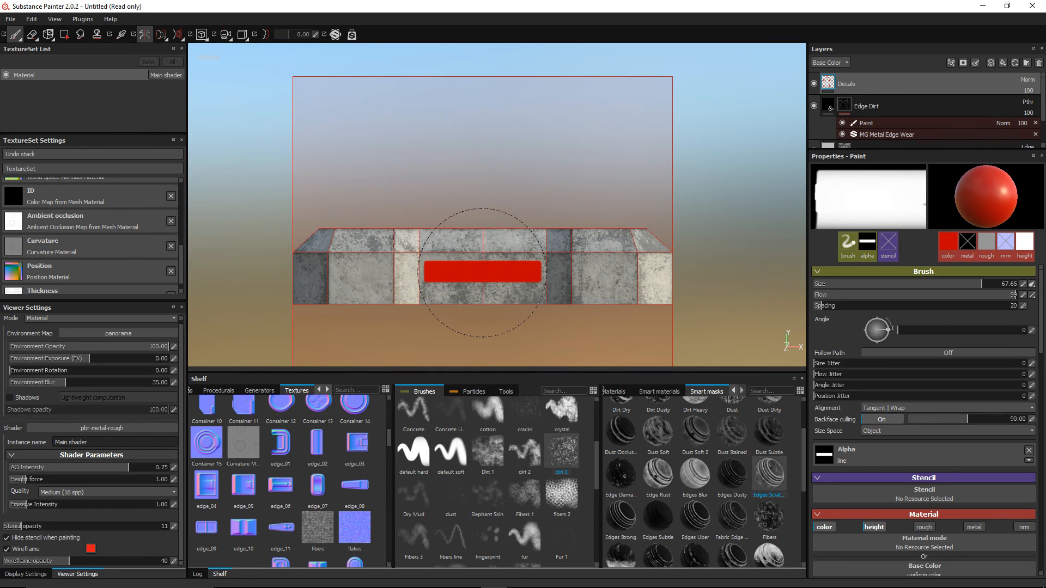
pyautogui.scroll(-3, 483, 272)
pyautogui.scroll(4, 483, 273)
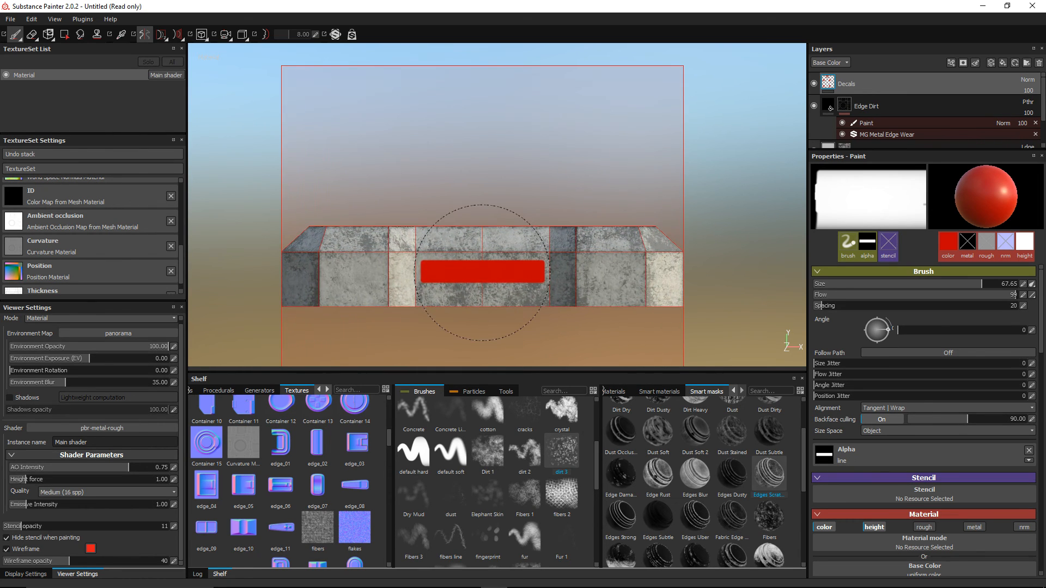
pyautogui.scroll(-2, 483, 272)
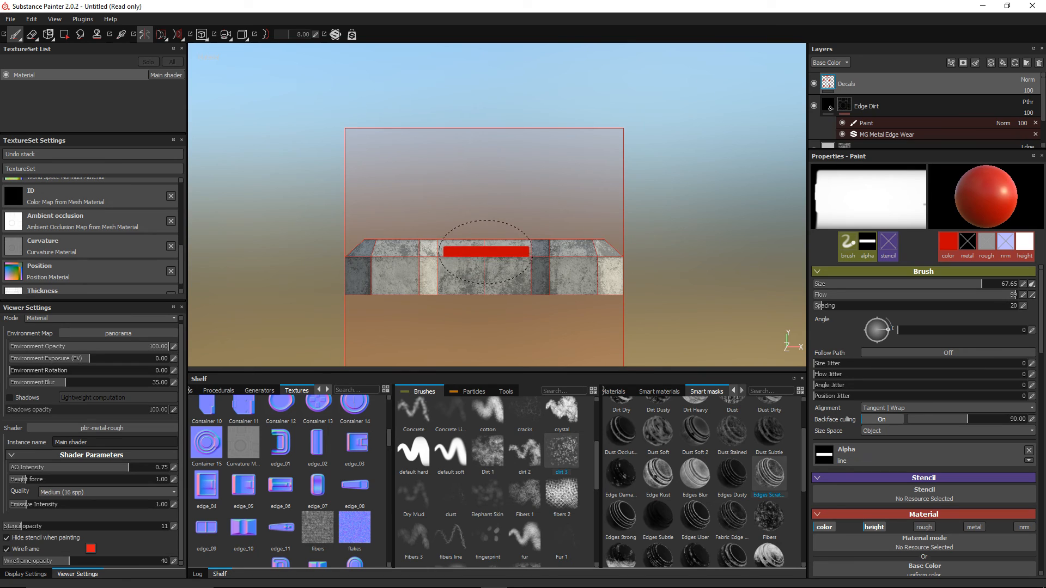
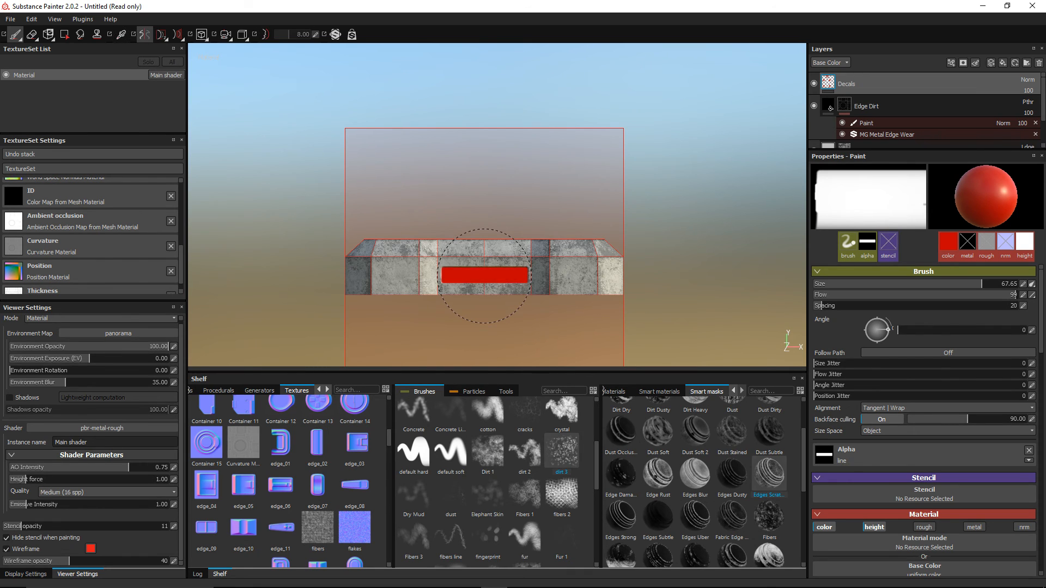
# Turn off painting symmetry and hide the wireframe overlay
pyautogui.keyDown('alt'); pyautogui.moveTo(392, 222); pyautogui.dragTo(576, 217); pyautogui.keyUp('alt')
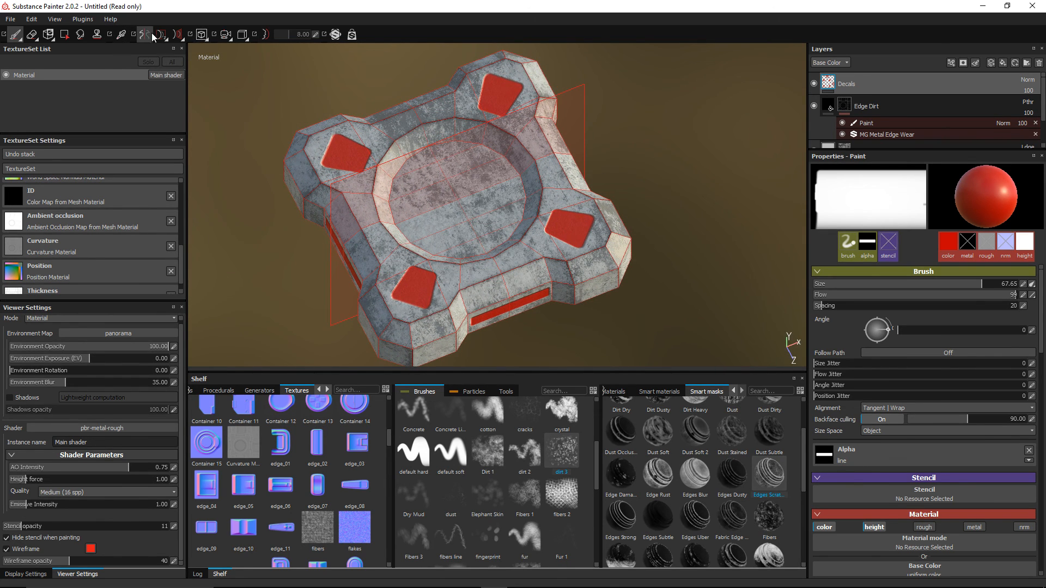
pyautogui.click(152, 35)
pyautogui.scroll(-3, 518, 219)
pyautogui.keyDown('alt'); pyautogui.moveTo(519, 216); pyautogui.dragTo(349, 218); pyautogui.keyUp('alt')
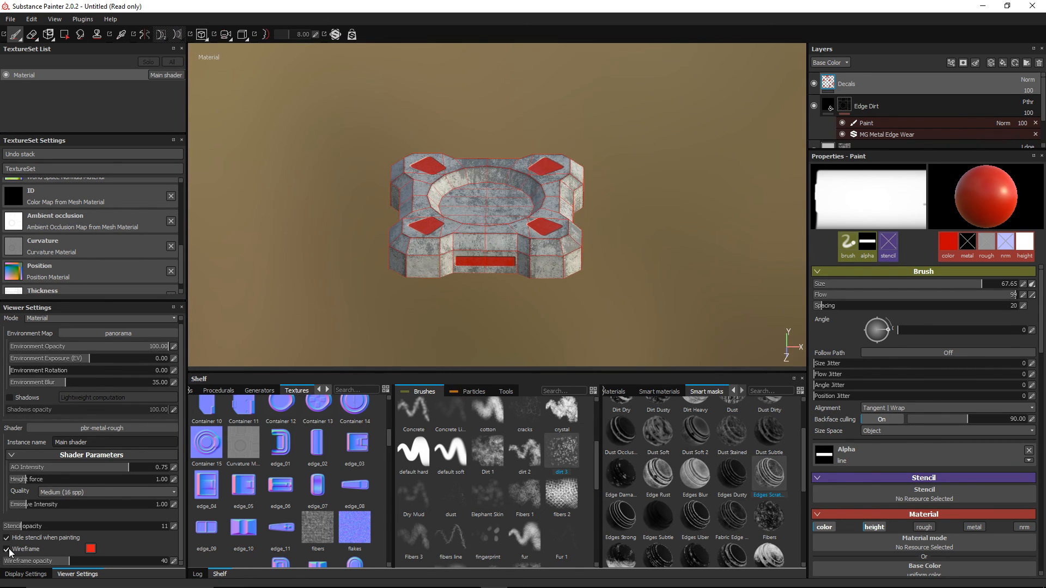
# Examine the stamped red decals on the model's top and sides from several angles
pyautogui.moveTo(469, 287)
pyautogui.keyDown('alt'); pyautogui.mouseDown()
pyautogui.moveTo(611, 280)
pyautogui.moveTo(656, 257)
pyautogui.moveTo(580, 244)
pyautogui.moveTo(611, 287)
pyautogui.mouseUp(); pyautogui.keyUp('alt')
pyautogui.keyDown('alt'); pyautogui.moveTo(580, 221); pyautogui.dragTo(657, 235, button='middle'); pyautogui.keyUp('alt')
pyautogui.scroll(-2, 628, 233)
pyautogui.scroll(6, 628, 233)
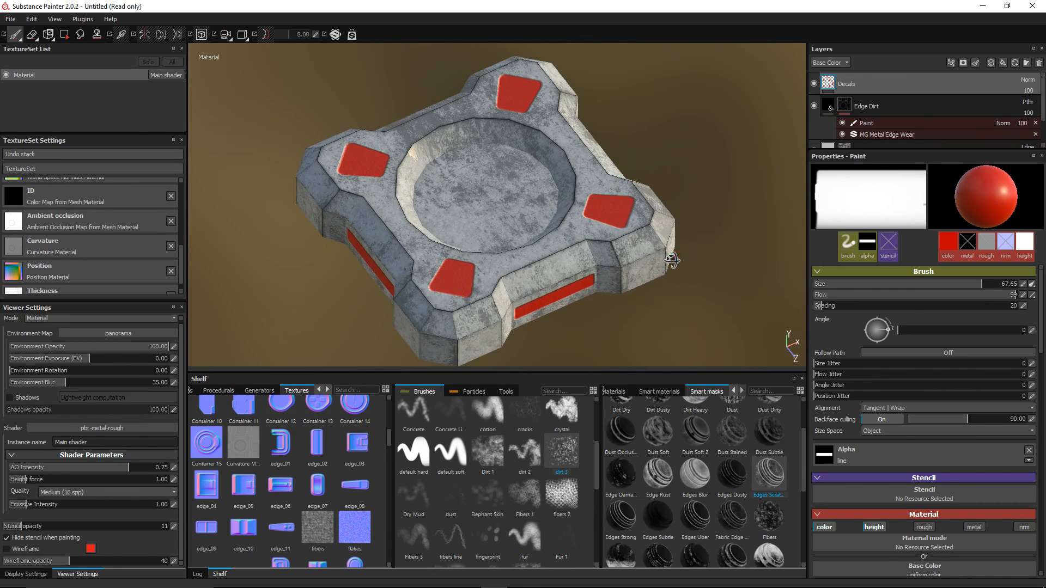
pyautogui.moveTo(675, 261)
pyautogui.keyDown('alt'); pyautogui.mouseDown()
pyautogui.moveTo(619, 223)
pyautogui.moveTo(542, 194)
pyautogui.moveTo(544, 224)
pyautogui.mouseUp(); pyautogui.keyUp('alt')
pyautogui.keyDown('alt'); pyautogui.moveTo(543, 224); pyautogui.dragTo(591, 213, button='middle'); pyautogui.keyUp('alt')
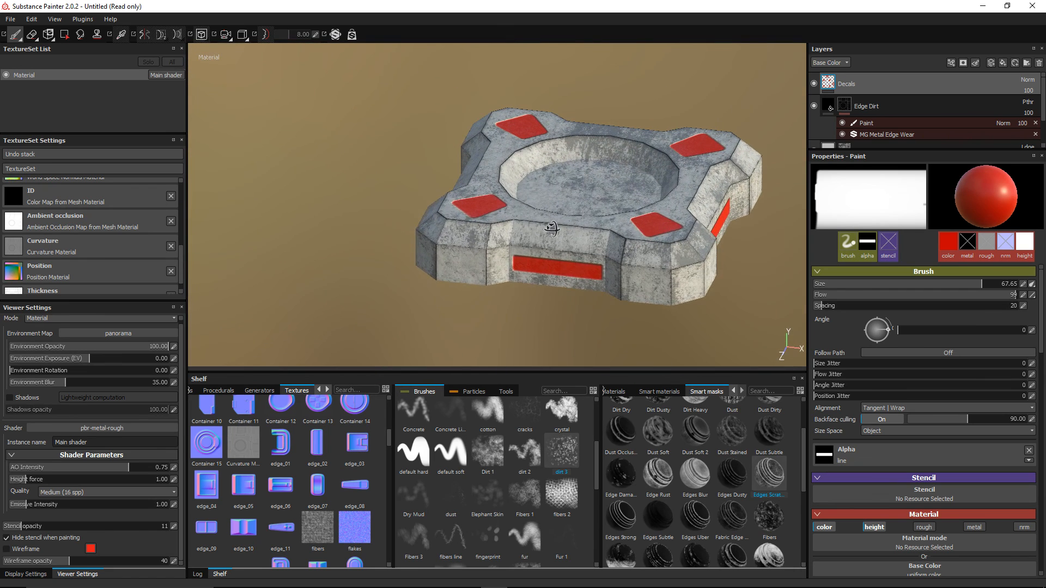
# Inspect the textured model and its red decals from a distance and in close-up
pyautogui.scroll(-6, 591, 213)
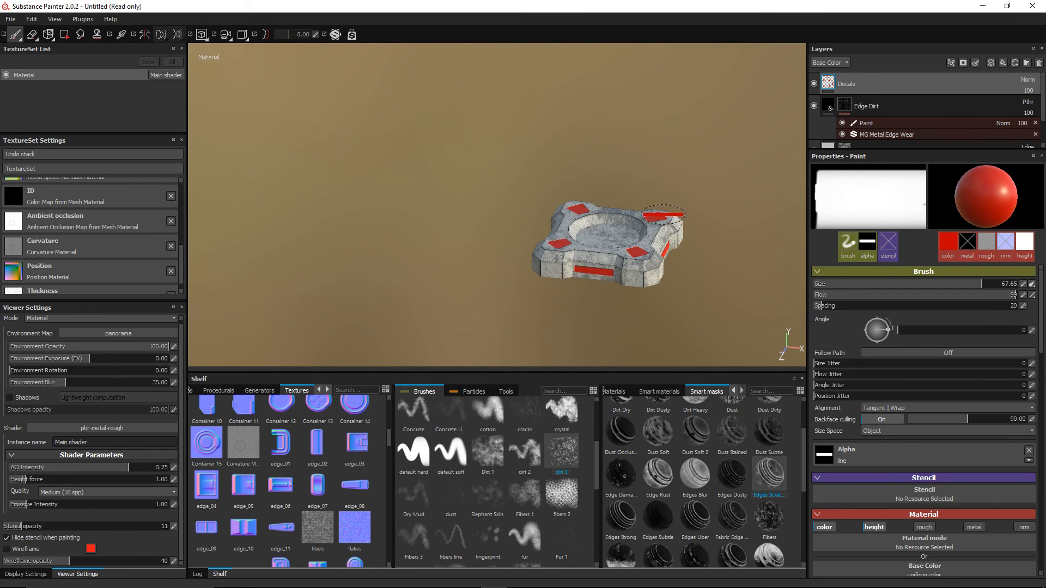
pyautogui.keyDown('alt'); pyautogui.moveTo(649, 211); pyautogui.dragTo(573, 222, button='middle'); pyautogui.keyUp('alt')
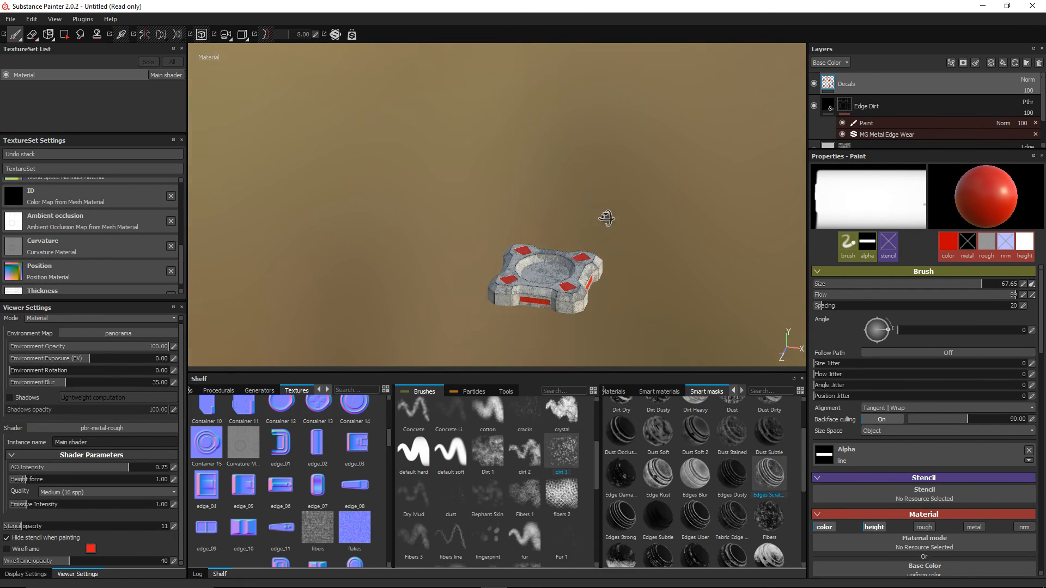
pyautogui.keyDown('alt'); pyautogui.moveTo(603, 227); pyautogui.dragTo(583, 226); pyautogui.keyUp('alt')
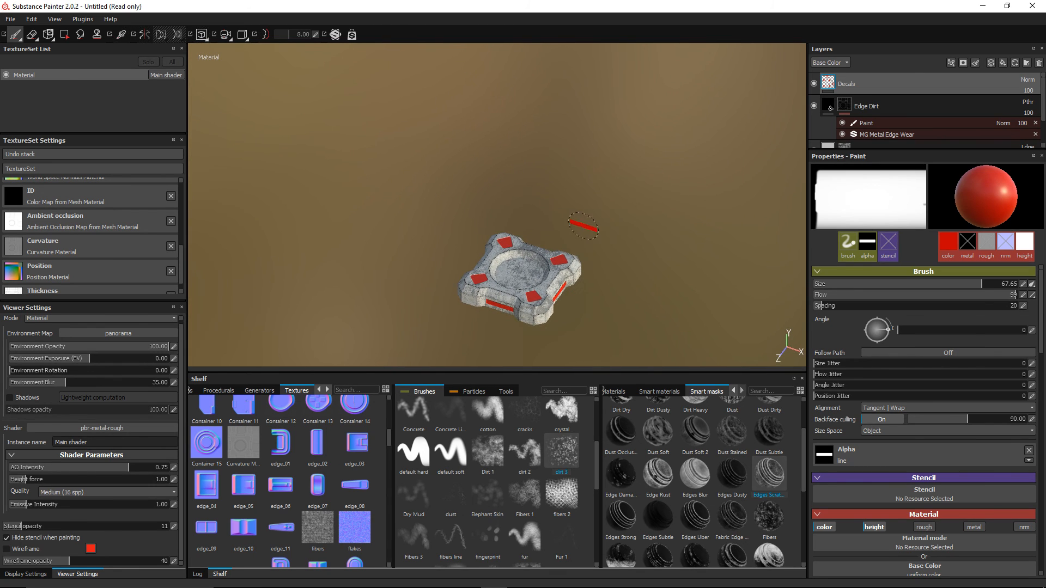
pyautogui.keyDown('alt'); pyautogui.moveTo(598, 225); pyautogui.dragTo(583, 214, button='middle'); pyautogui.keyUp('alt')
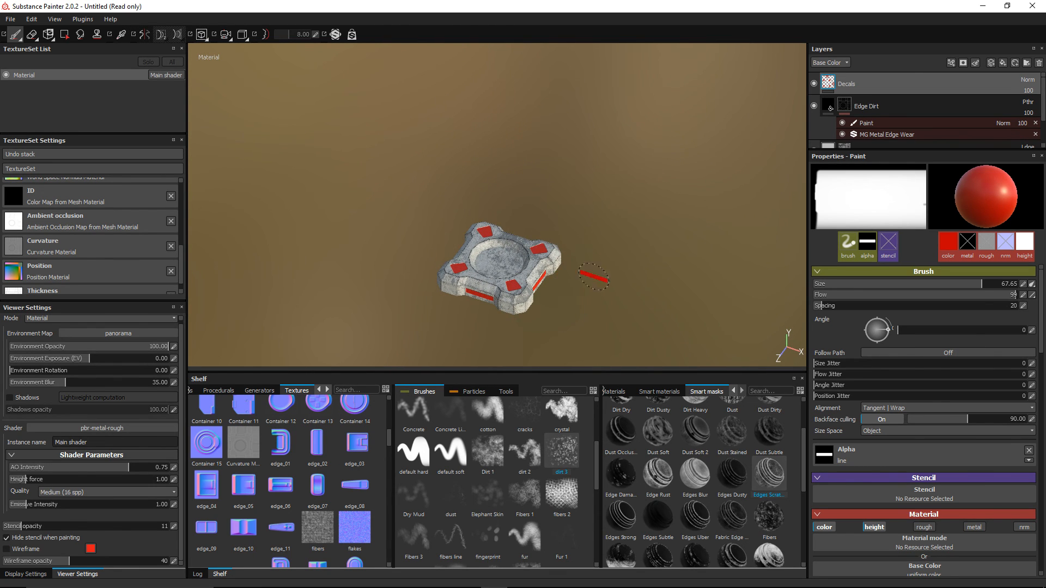
pyautogui.scroll(-4, 607, 269)
pyautogui.scroll(6, 610, 266)
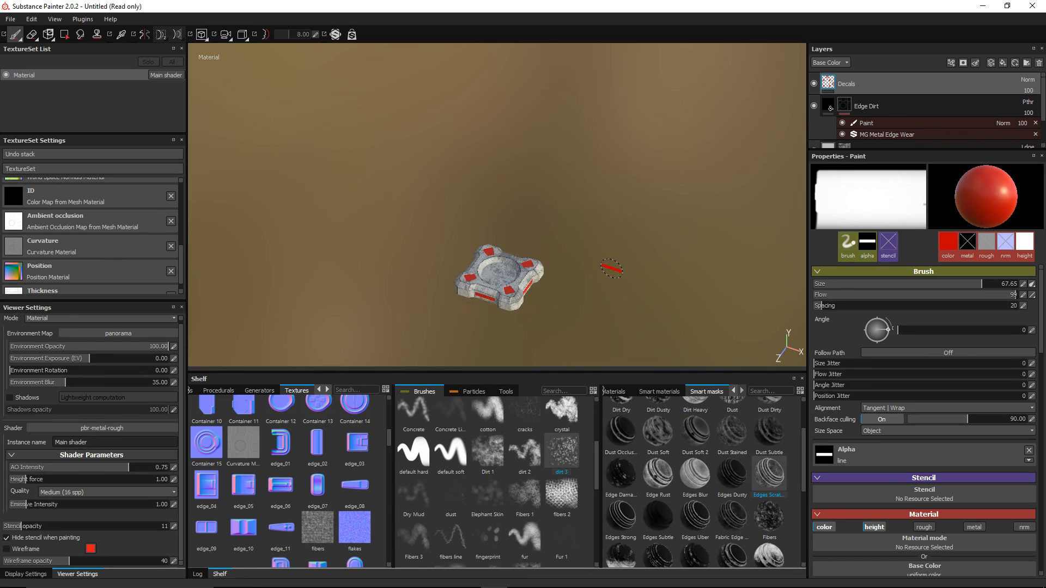
pyautogui.scroll(6, 611, 269)
pyautogui.scroll(-4, 608, 270)
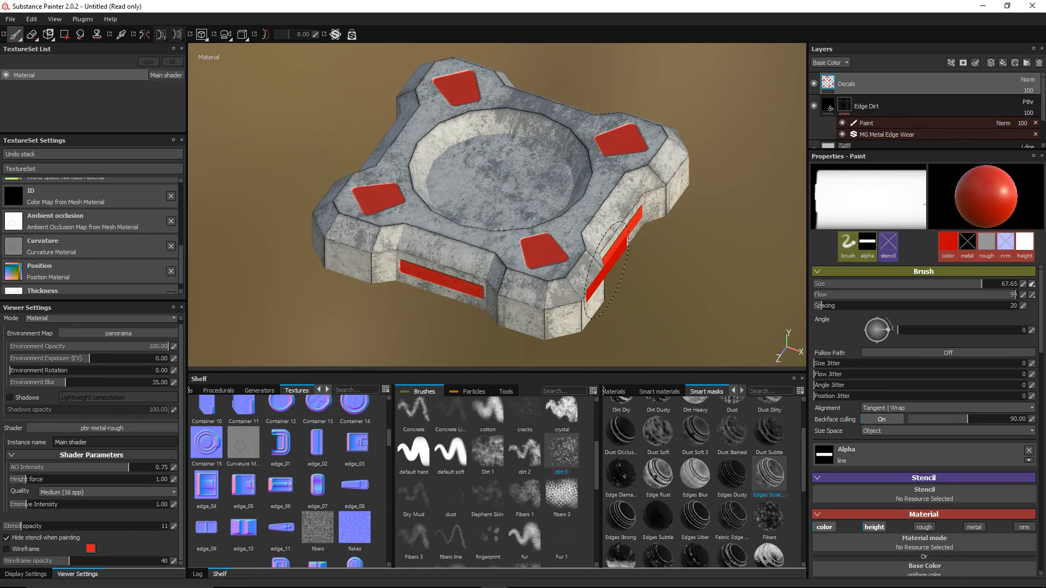
pyautogui.scroll(-4, 605, 196)
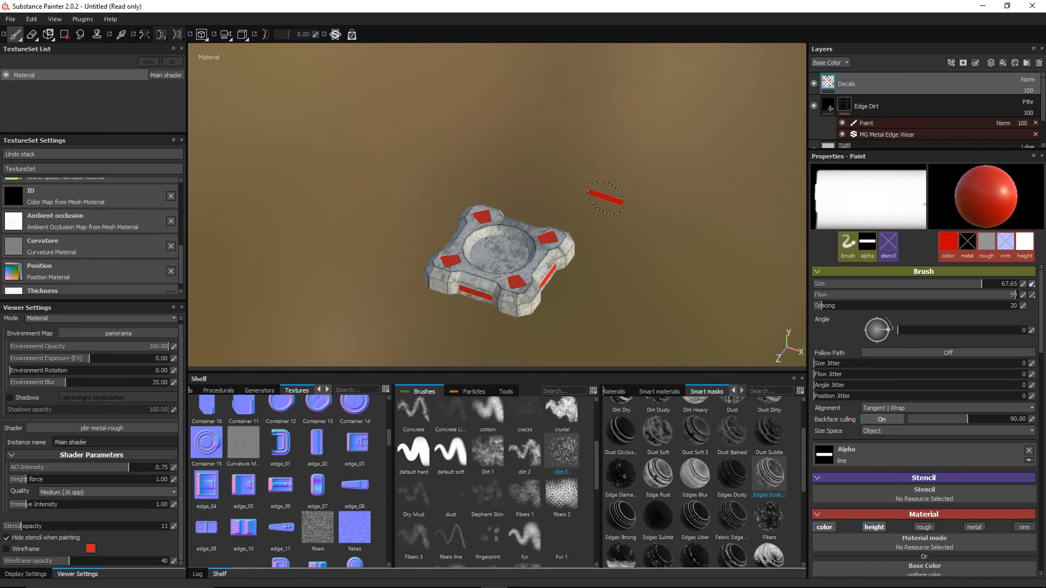
pyautogui.scroll(8, 602, 278)
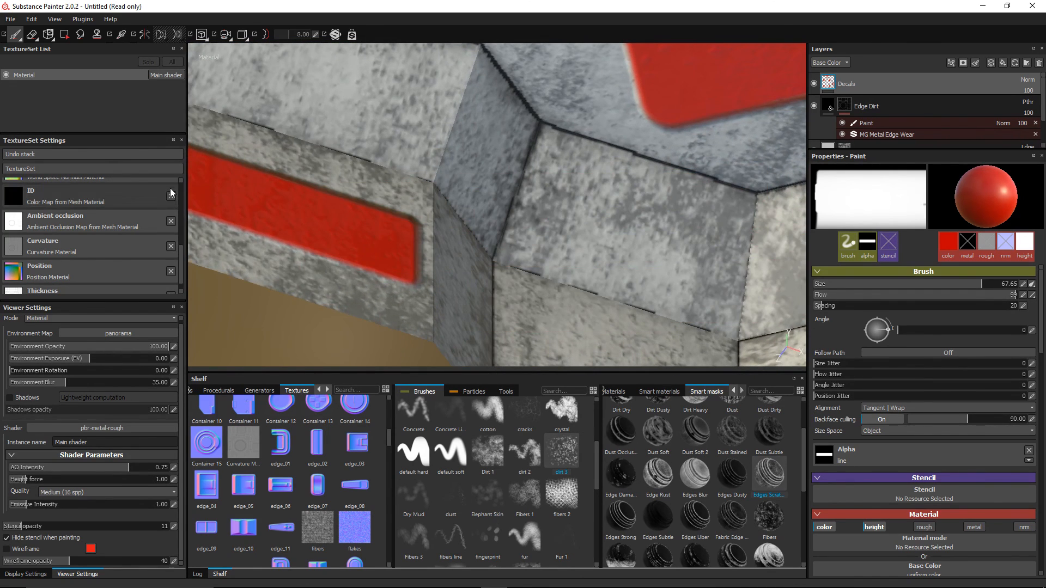
# Save the project as base.spp in the Tower Defense > Models > Base folder
pyautogui.click(10, 19)
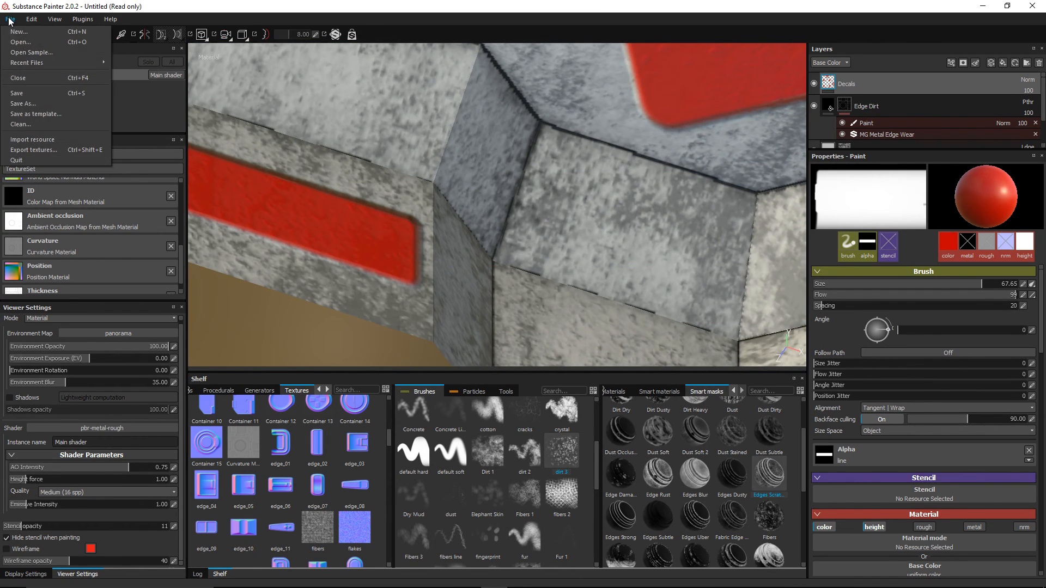
pyautogui.click(31, 93)
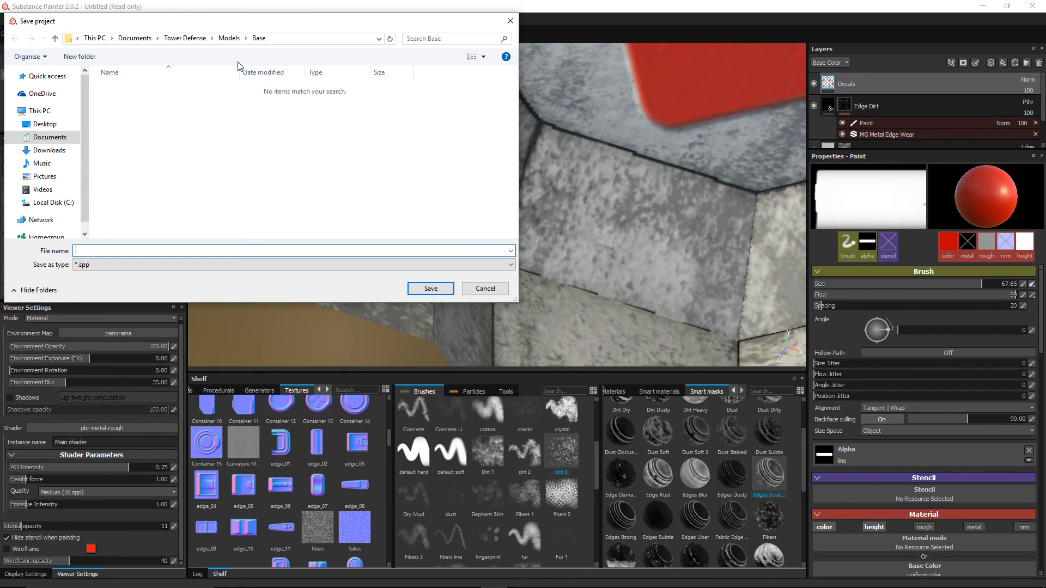
pyautogui.write('base')
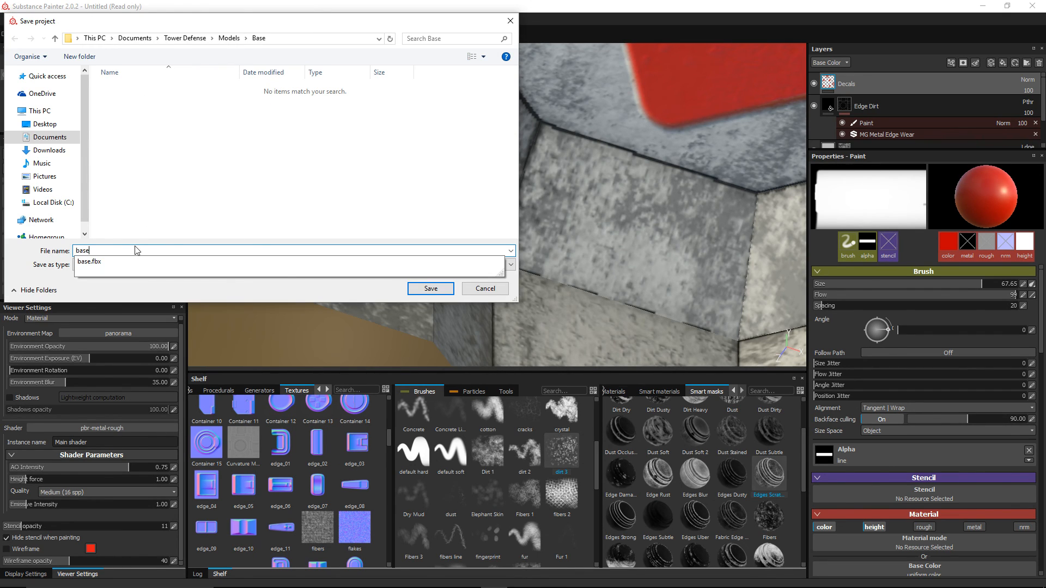
pyautogui.write('.spp')
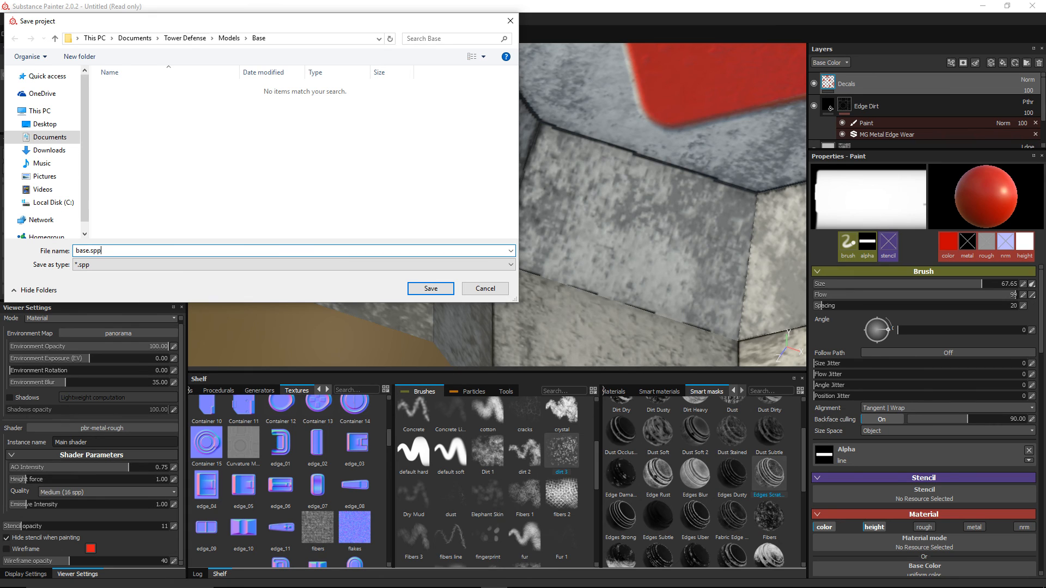
pyautogui.click(429, 291)
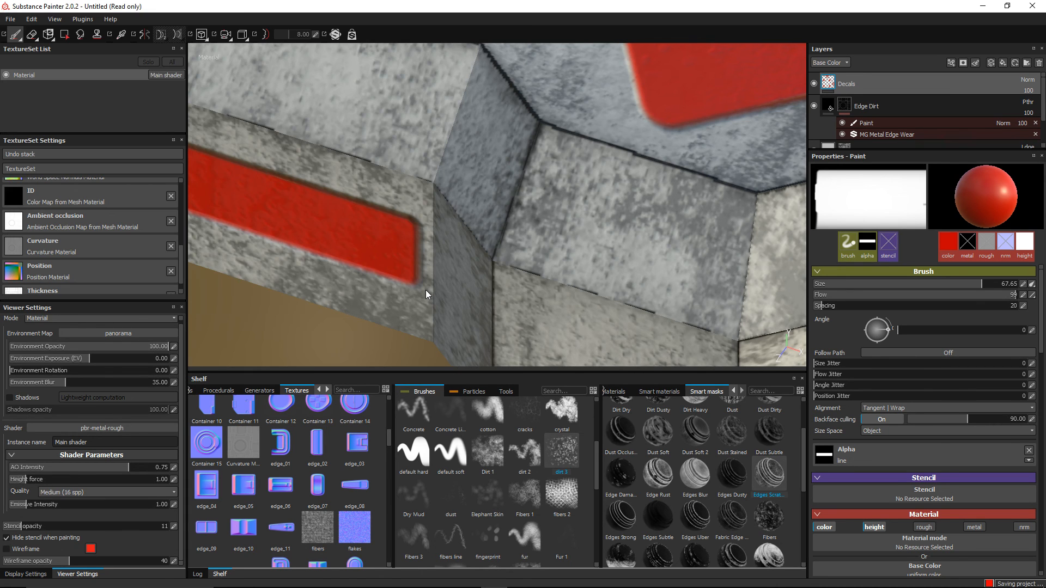
# Set the texture set's size to 2048
pyautogui.scroll(-3, 459, 199)
pyautogui.scroll(-5, 458, 200)
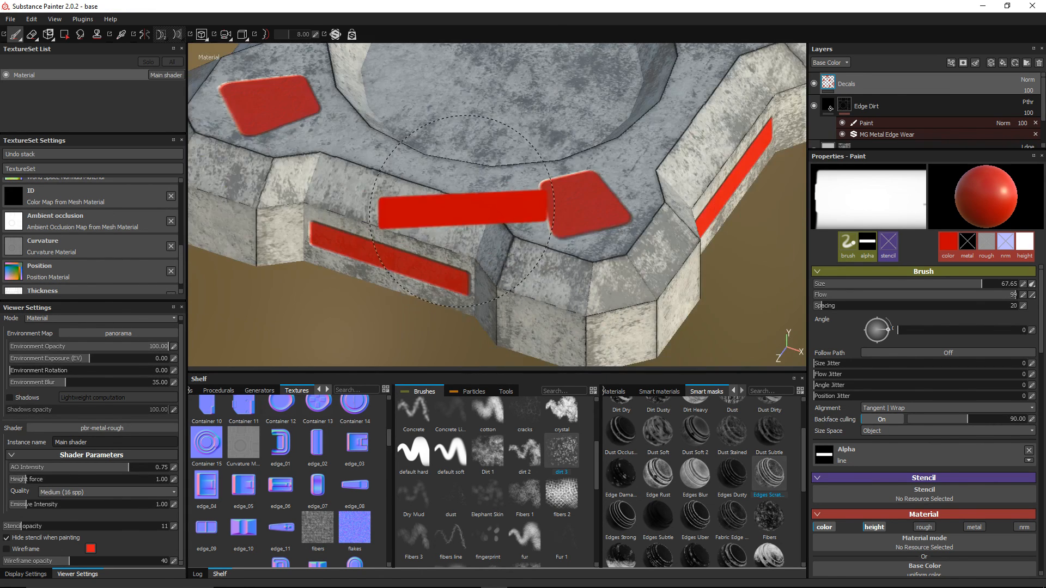
pyautogui.scroll(1, 182, 250)
pyautogui.moveTo(181, 250); pyautogui.dragTo(184, 185)
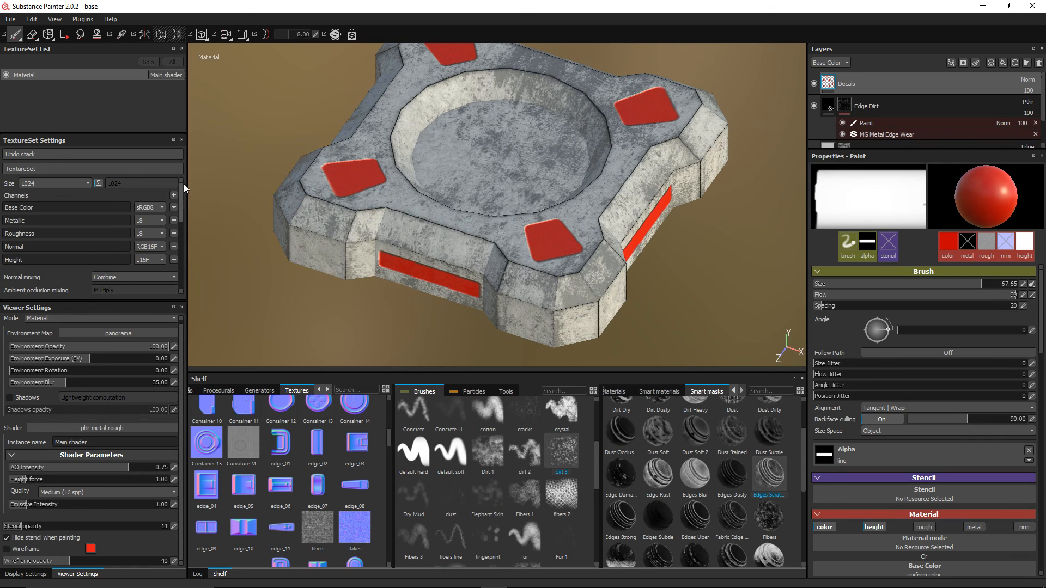
pyautogui.click(43, 183)
pyautogui.click(45, 219)
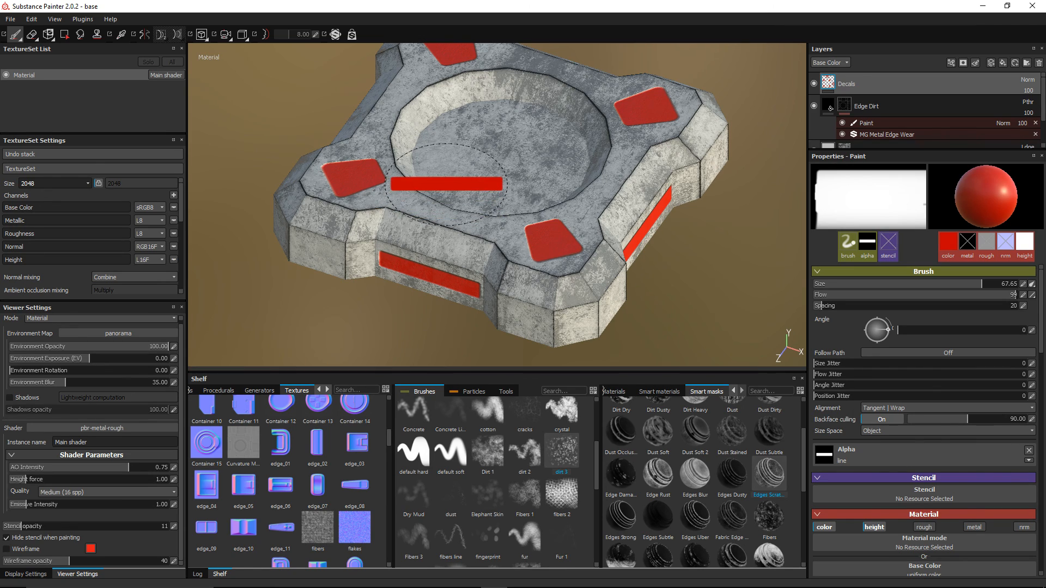
# Examine the concrete and red decal detail near the model's front corner at the new texture resolution
pyautogui.scroll(8, 447, 184)
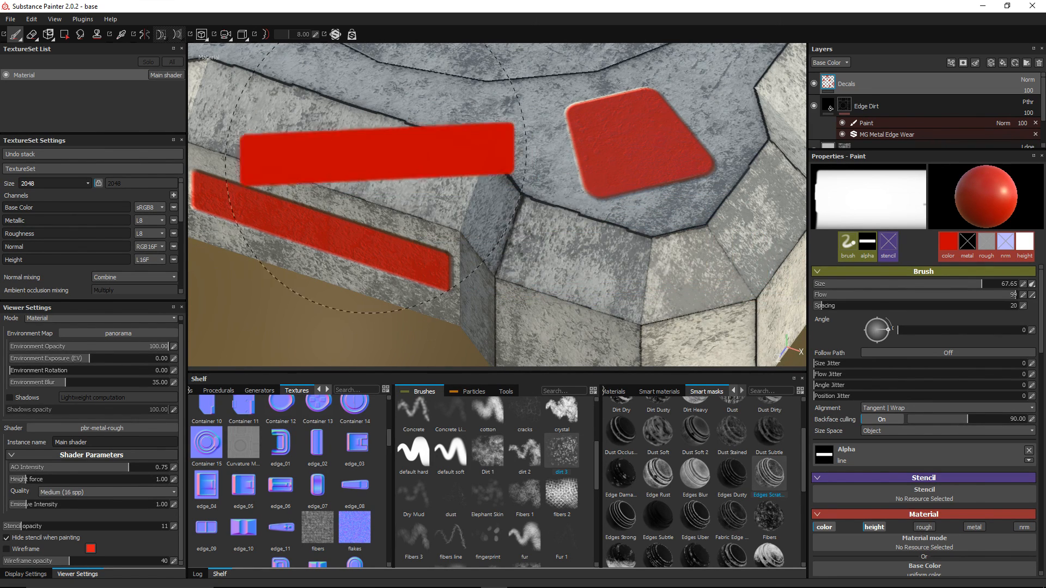
pyautogui.scroll(-6, 305, 127)
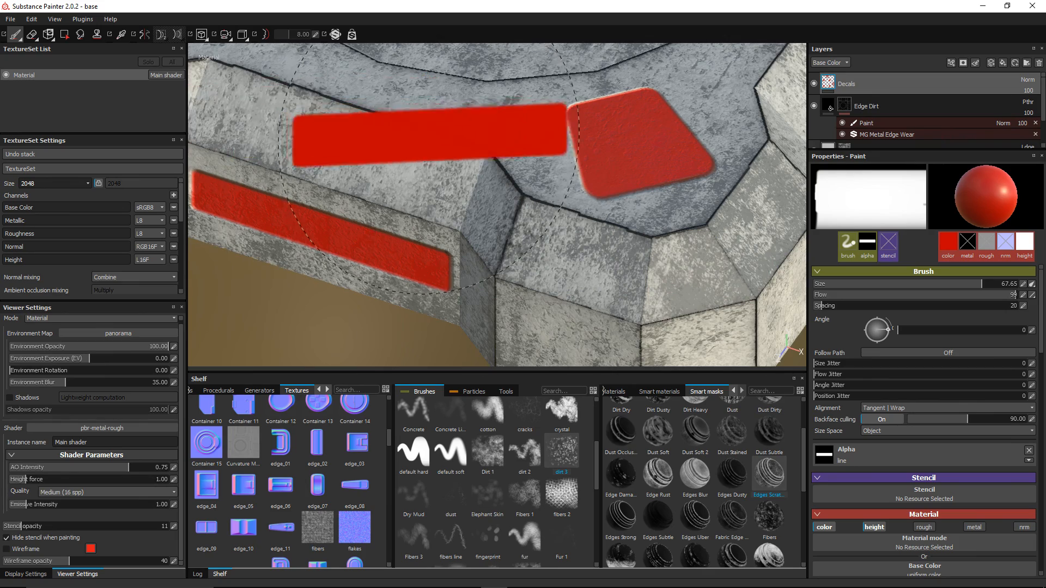
pyautogui.moveTo(432, 148)
pyautogui.keyDown('alt'); pyautogui.mouseDown()
pyautogui.moveTo(492, 184)
pyautogui.moveTo(489, 155)
pyautogui.moveTo(502, 141)
pyautogui.mouseUp(); pyautogui.keyUp('alt')
pyautogui.scroll(4, 516, 164)
pyautogui.scroll(1, 516, 164)
pyautogui.keyDown('alt'); pyautogui.moveTo(497, 140); pyautogui.dragTo(415, 92, button='middle'); pyautogui.keyUp('alt')
# Check the decals on the 2D UV layout beside the 3D model with the wireframe overlaid, then return to the plain 3D view
pyautogui.press('F3')
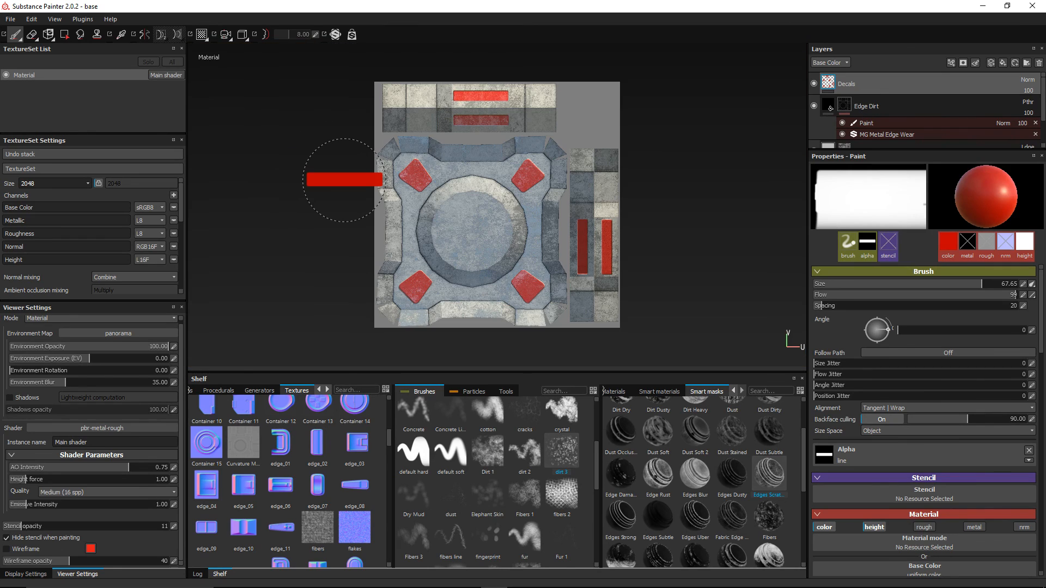
pyautogui.press('F2')
pyautogui.press('F1')
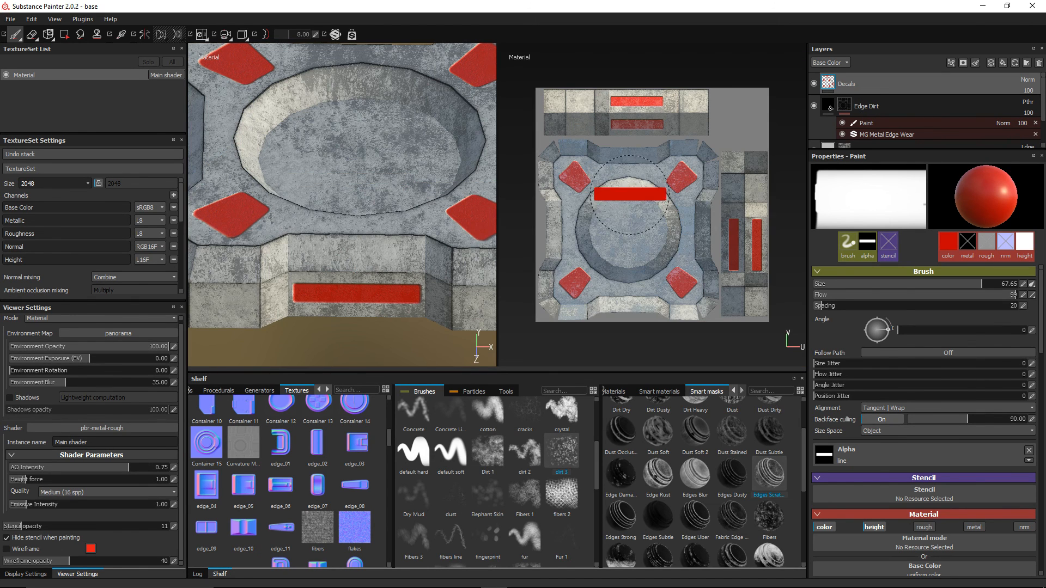
pyautogui.click(6, 549)
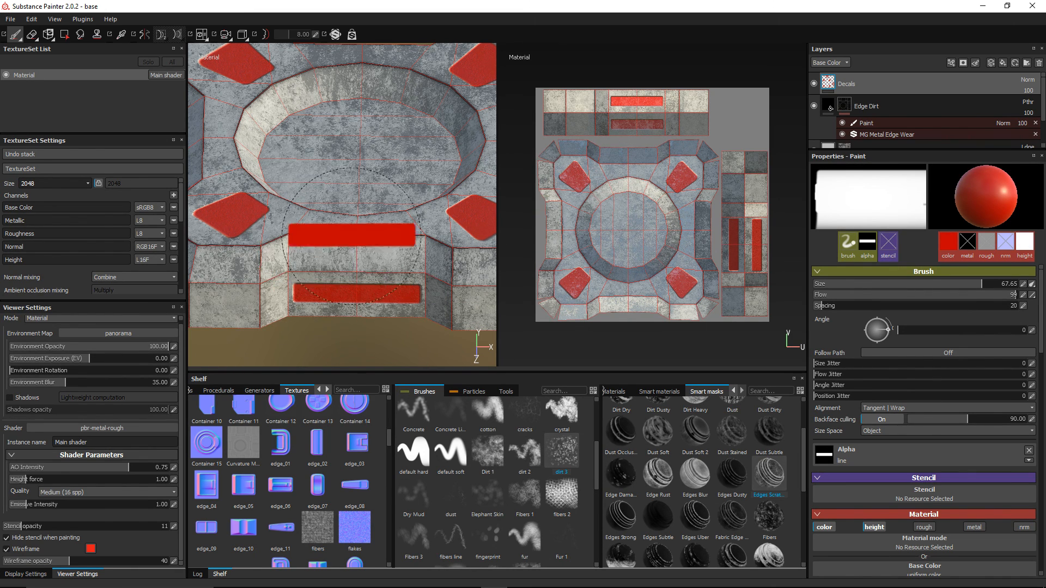
pyautogui.press('F2')
pyautogui.keyDown('alt'); pyautogui.moveTo(635, 177); pyautogui.dragTo(479, 263); pyautogui.keyUp('alt')
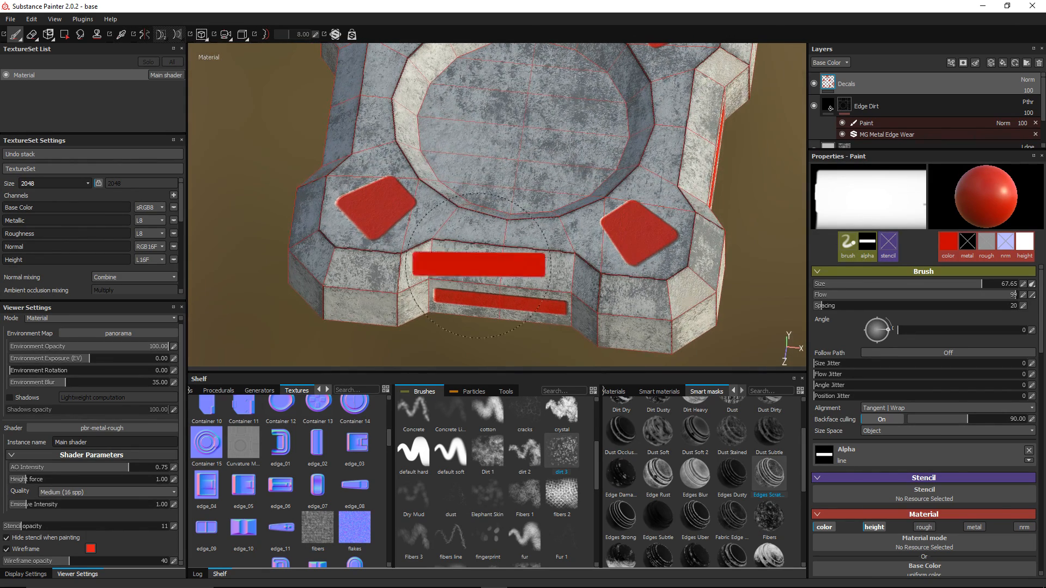
pyautogui.click(6, 549)
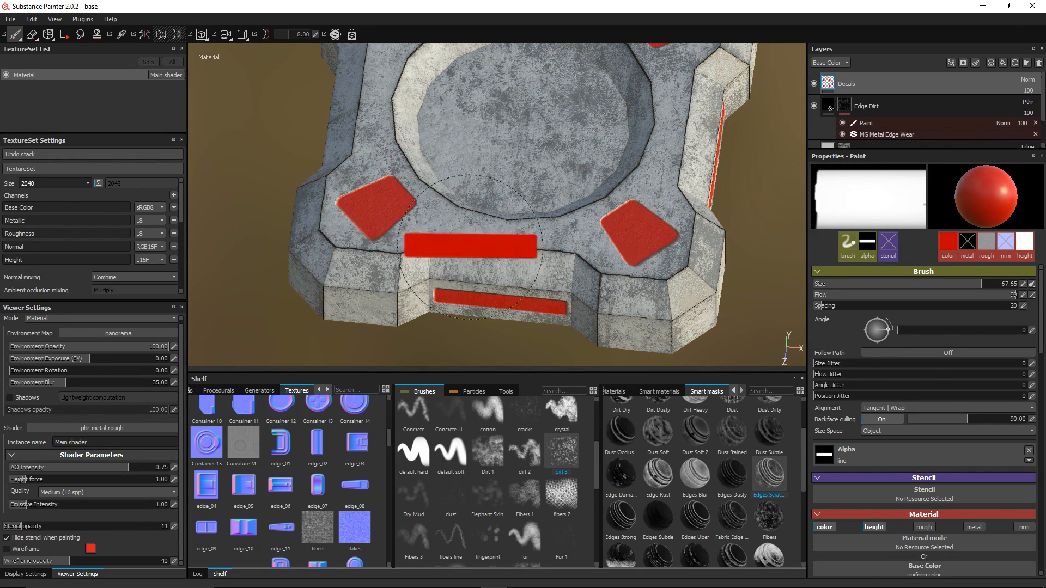
# Review the whole textured model in 3D from above, from low side angles and from the front
pyautogui.scroll(-3, 479, 238)
pyautogui.keyDown('alt'); pyautogui.moveTo(665, 149); pyautogui.dragTo(597, 216, button='middle'); pyautogui.keyUp('alt')
pyautogui.scroll(1, 597, 217)
pyautogui.keyDown('alt'); pyautogui.moveTo(597, 216); pyautogui.dragTo(573, 224); pyautogui.keyUp('alt')
pyautogui.keyDown('alt'); pyautogui.moveTo(572, 224); pyautogui.dragTo(576, 198, button='middle'); pyautogui.keyUp('alt')
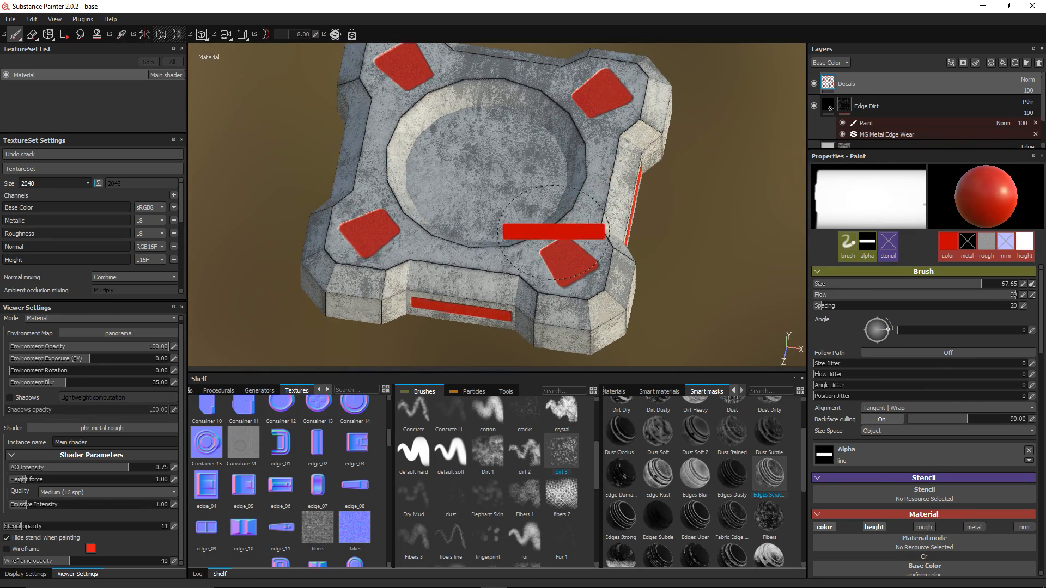
pyautogui.moveTo(595, 215)
pyautogui.keyDown('alt'); pyautogui.mouseDown()
pyautogui.moveTo(626, 163)
pyautogui.moveTo(616, 172)
pyautogui.mouseUp(); pyautogui.keyUp('alt')
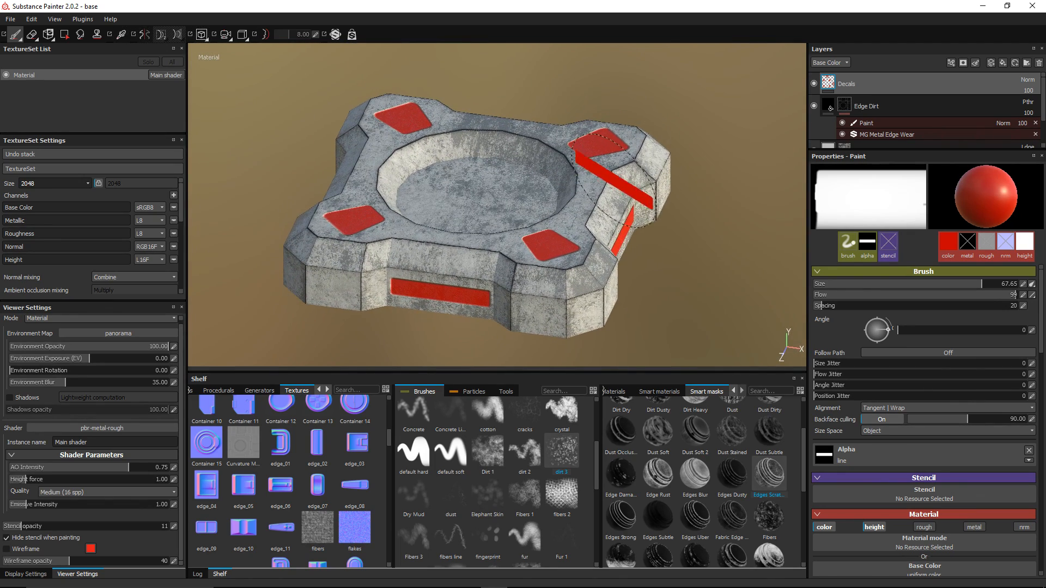
pyautogui.moveTo(677, 240)
pyautogui.keyDown('alt'); pyautogui.mouseDown()
pyautogui.moveTo(663, 250)
pyautogui.moveTo(661, 223)
pyautogui.moveTo(670, 236)
pyautogui.moveTo(711, 207)
pyautogui.moveTo(708, 228)
pyautogui.mouseUp(); pyautogui.keyUp('alt')
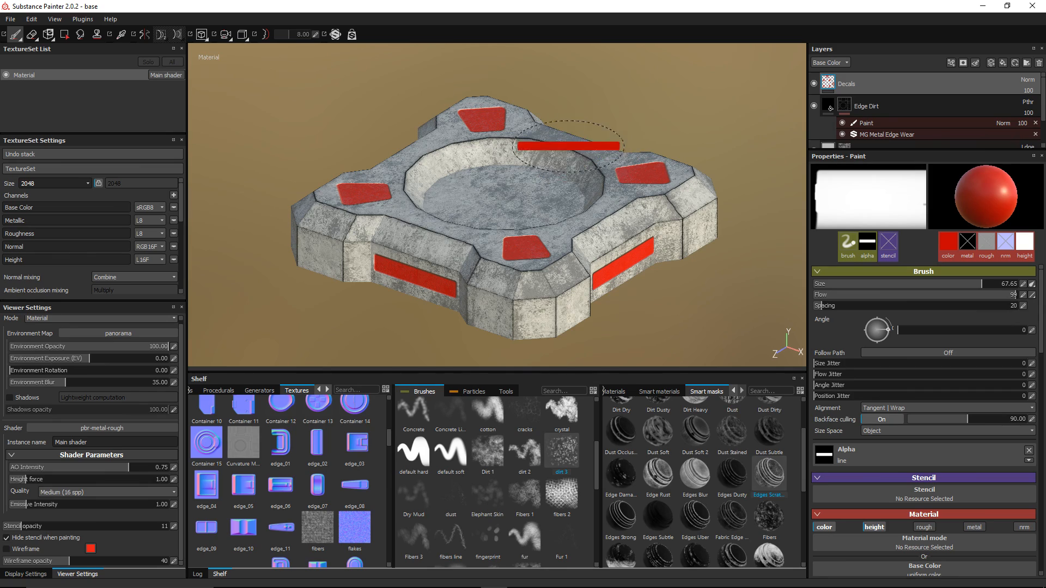
pyautogui.keyDown('alt'); pyautogui.moveTo(559, 90); pyautogui.dragTo(567, 128); pyautogui.keyUp('alt')
pyautogui.keyDown('alt'); pyautogui.moveTo(597, 213); pyautogui.dragTo(592, 167); pyautogui.keyUp('alt')
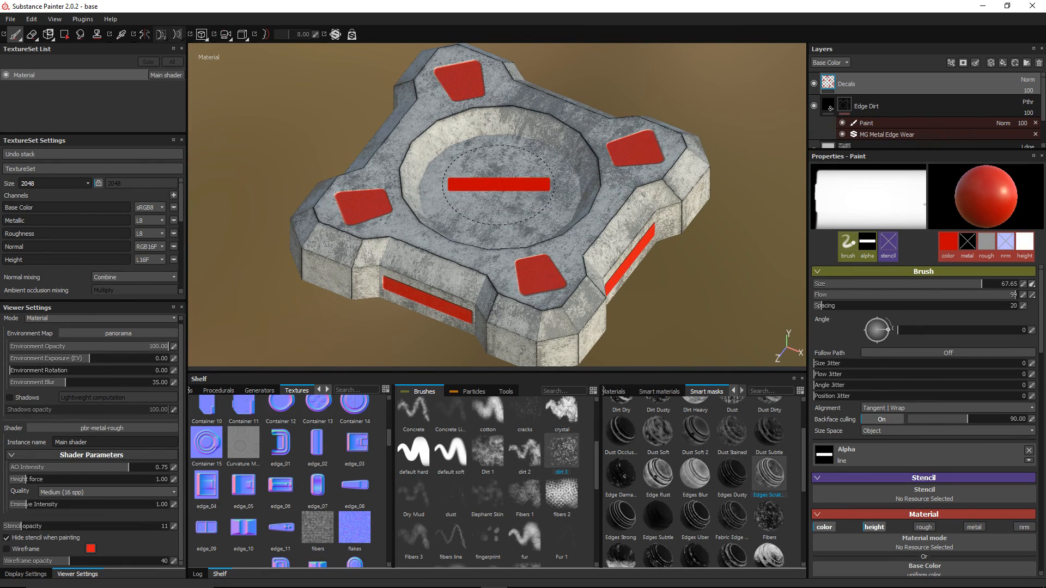
pyautogui.keyDown('alt'); pyautogui.moveTo(490, 195); pyautogui.dragTo(559, 200); pyautogui.keyUp('alt')
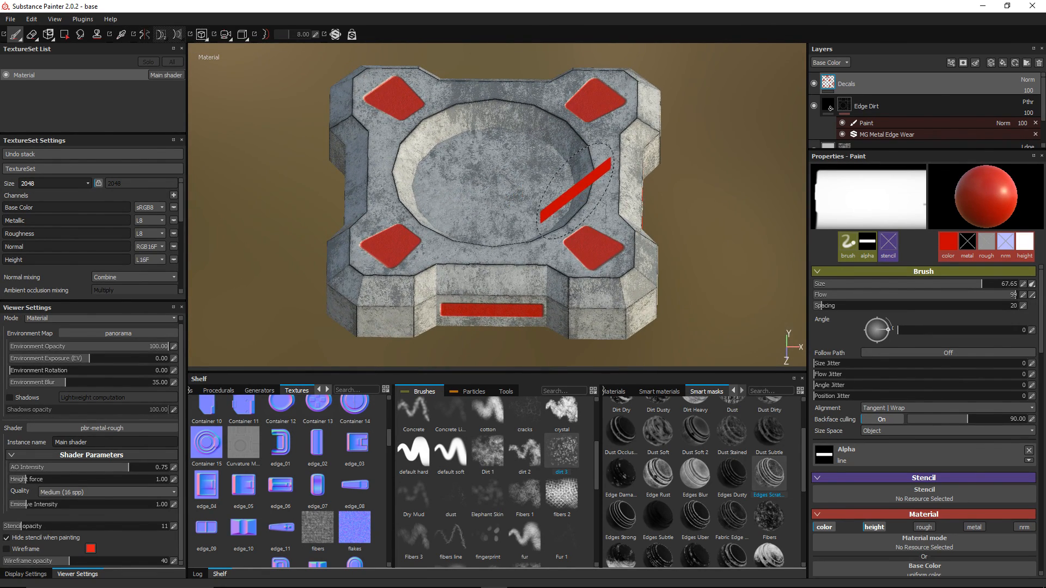